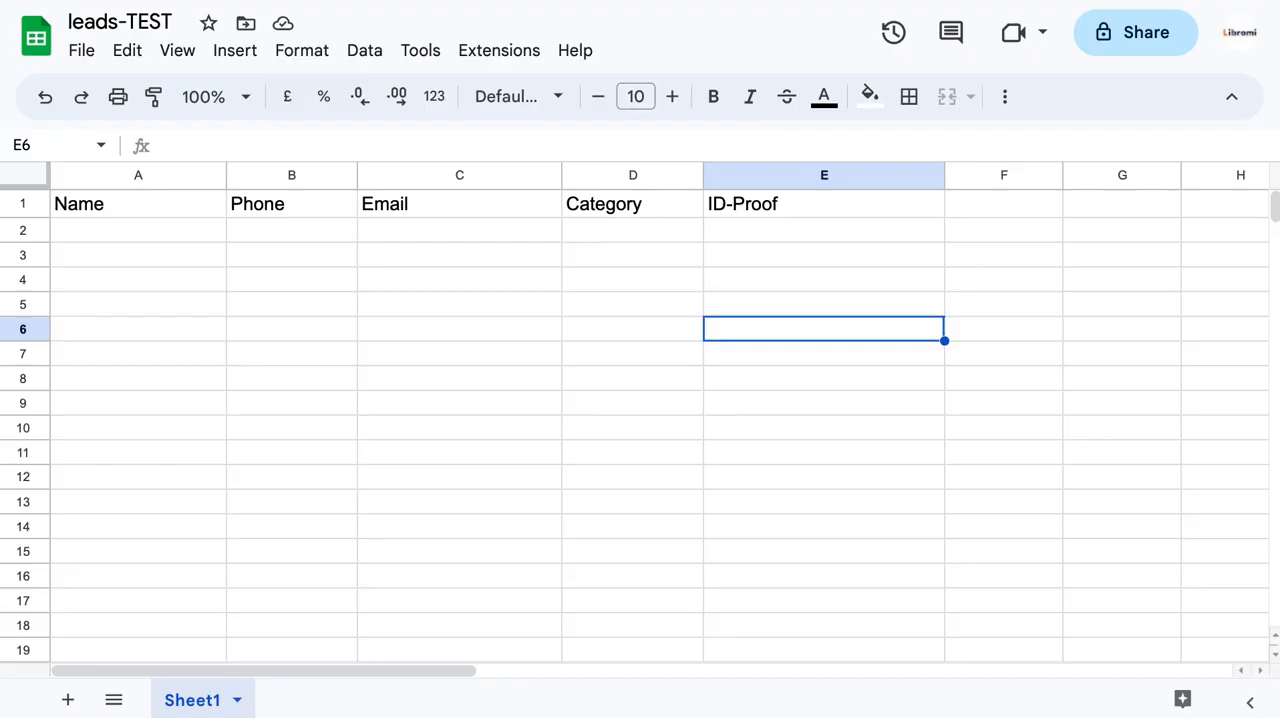
Switch to the Libromi chatbot builder and add a text message group linked from Start, reading "What is your name".
{"action": "left_click", "coordinate": [638, 307]}
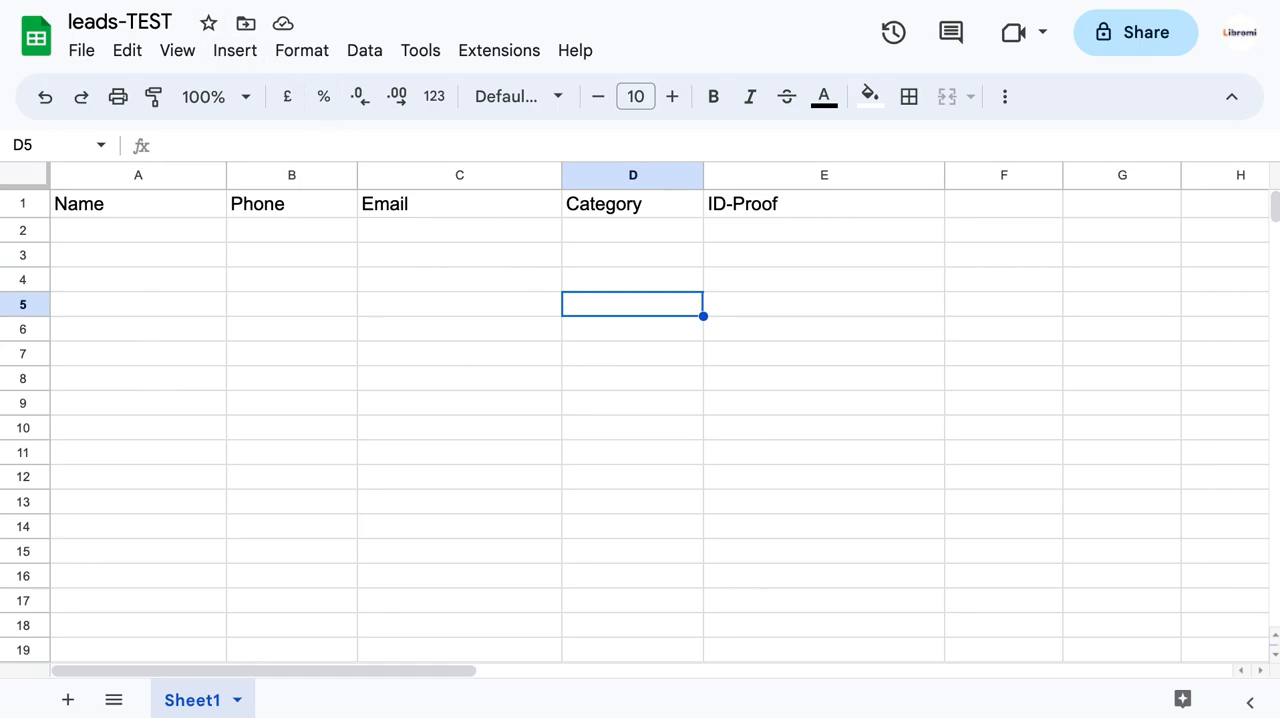
{"action": "left_click", "coordinate": [165, 1]}
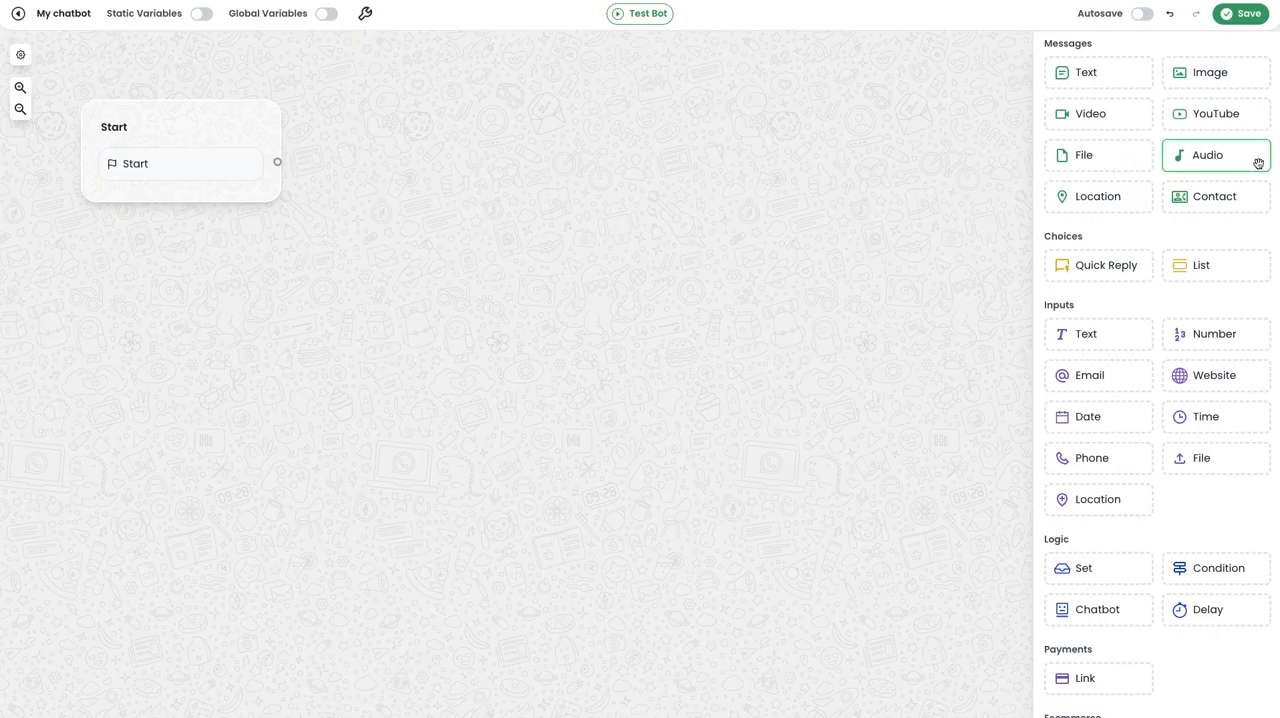
{"action": "left_click_drag", "start_coordinate": [1089, 66], "coordinate": [322, 249]}
{"action": "left_click_drag", "start_coordinate": [277, 162], "coordinate": [358, 249]}
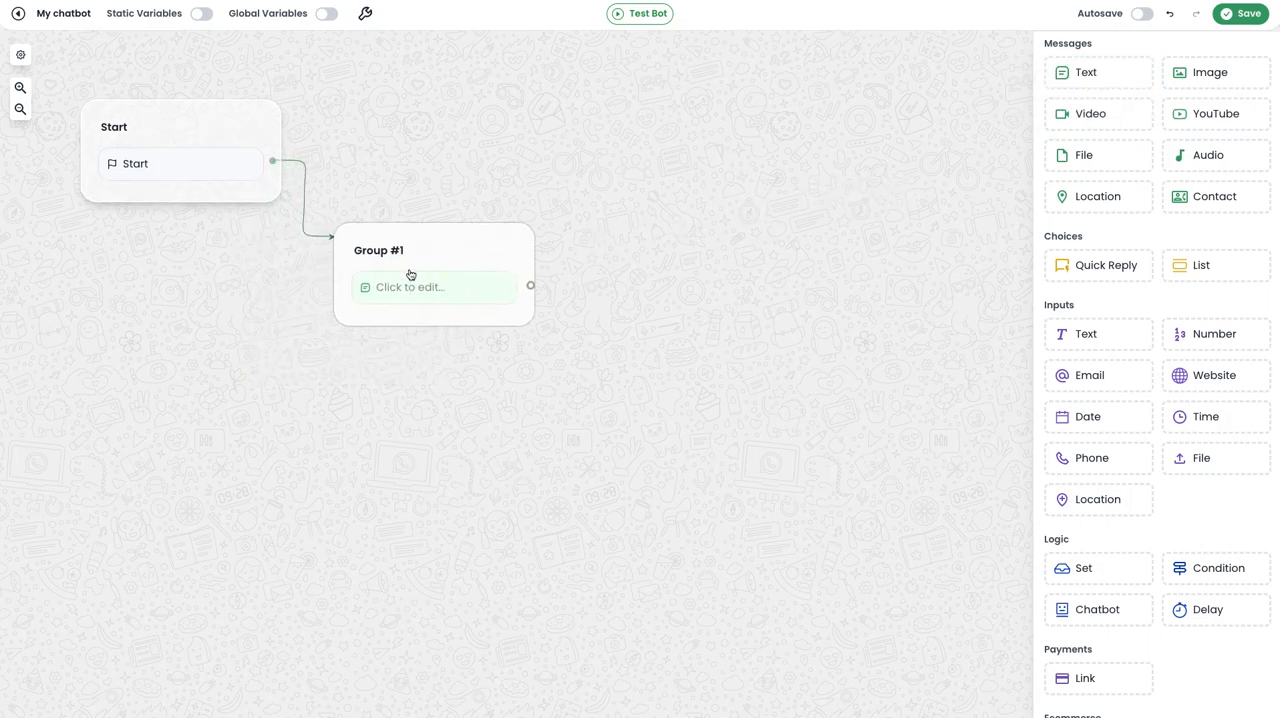
{"action": "left_click", "coordinate": [411, 275]}
{"action": "type", "text": "What is your name"}
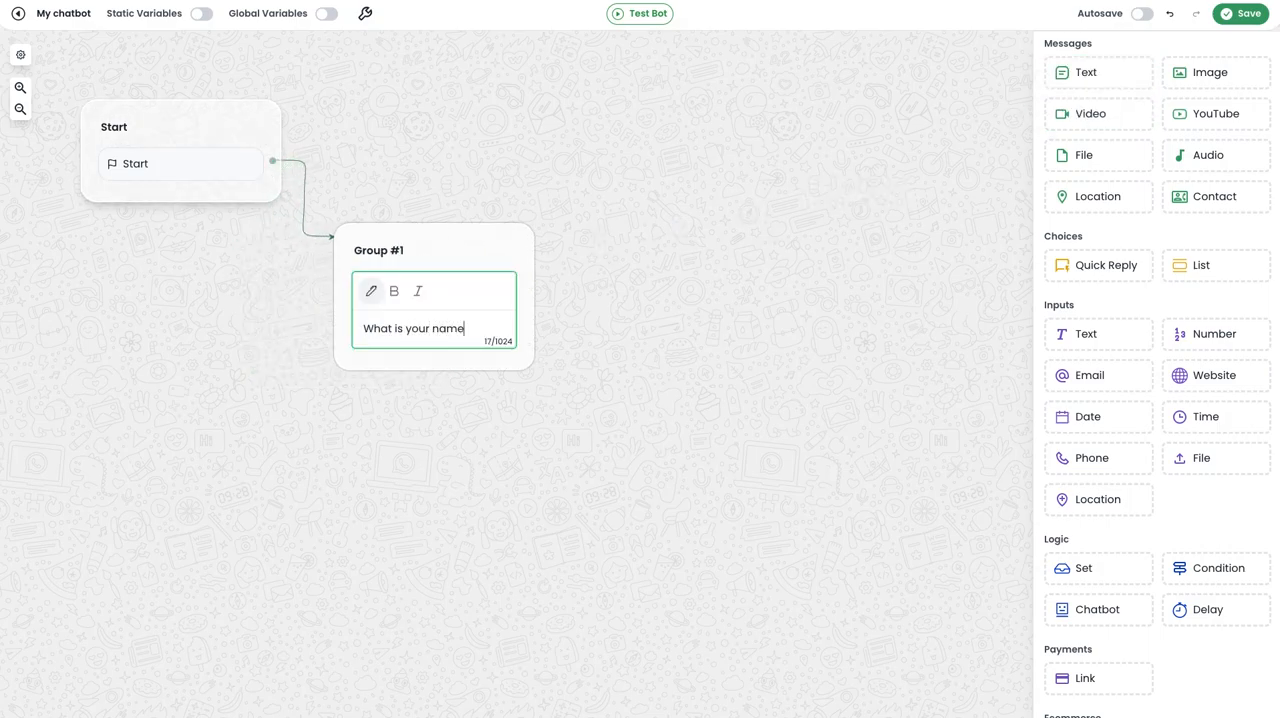
{"action": "left_click", "coordinate": [497, 243]}
Add a text input below the name question and save its answer in a new variable "name".
{"action": "left_click_drag", "start_coordinate": [1086, 331], "coordinate": [403, 297]}
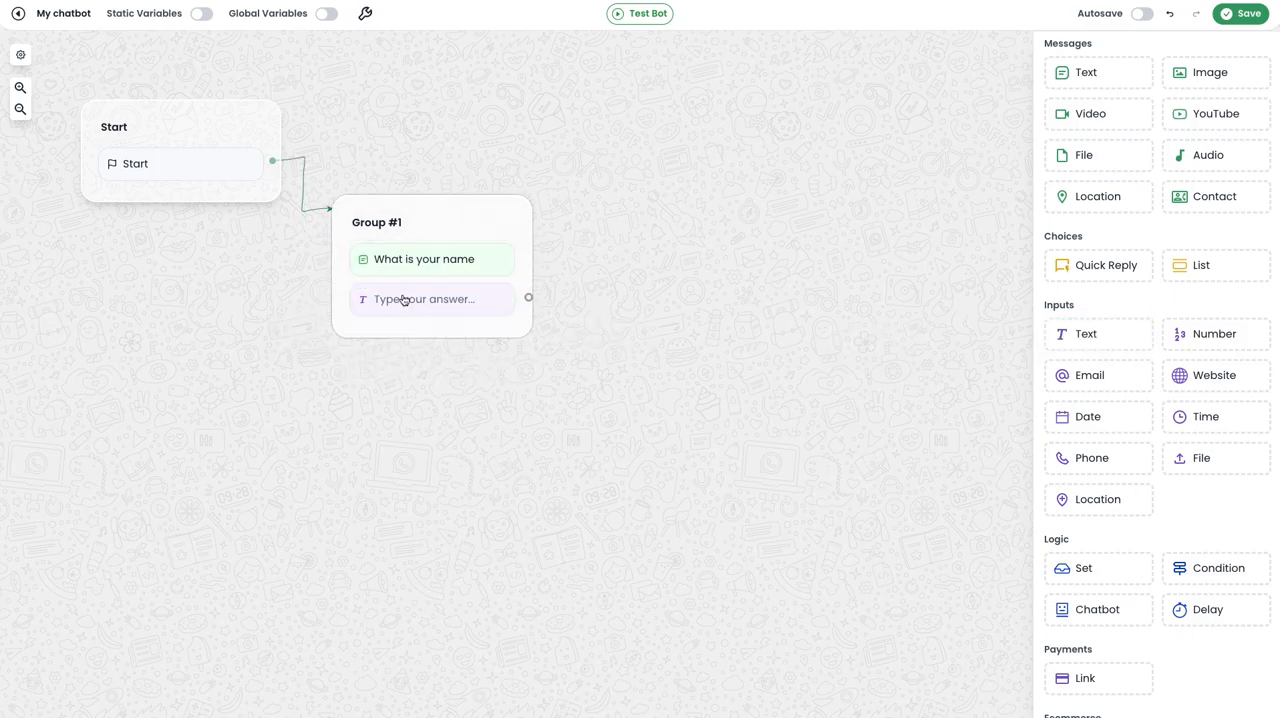
{"action": "left_click", "coordinate": [274, 324]}
{"action": "type", "text": "name"}
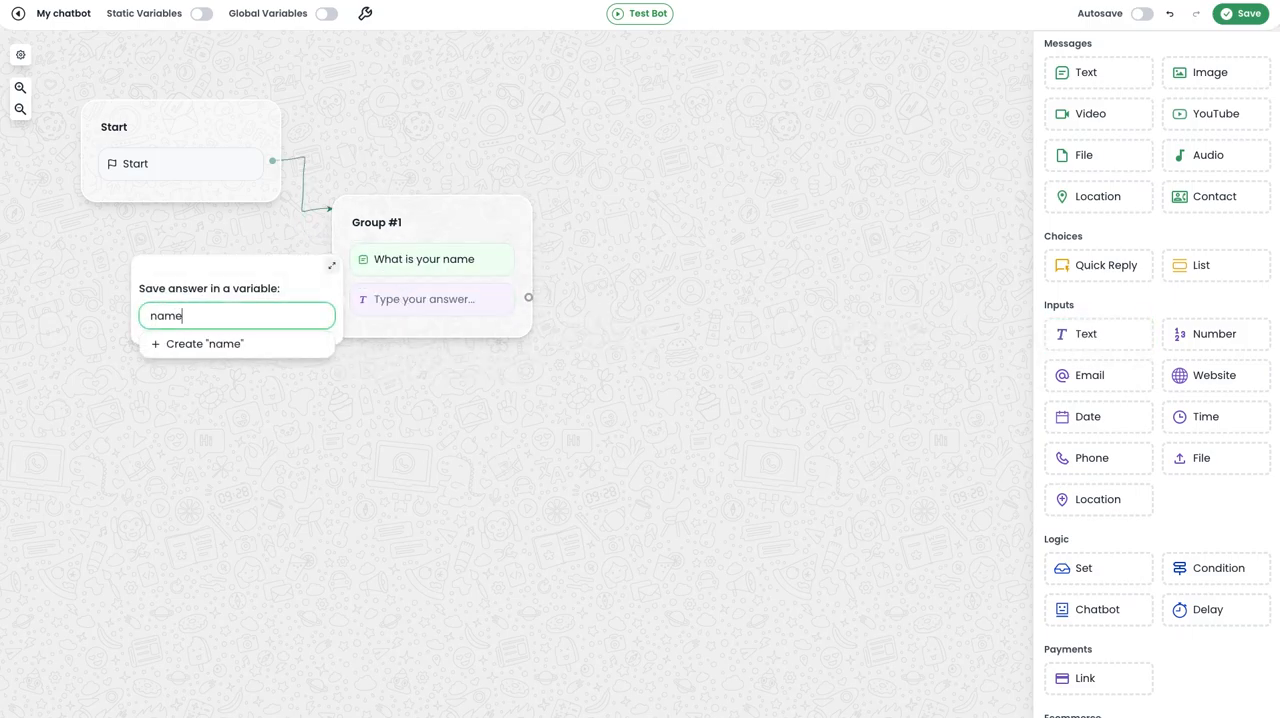
{"action": "left_click", "coordinate": [274, 351]}
{"action": "left_click", "coordinate": [314, 455]}
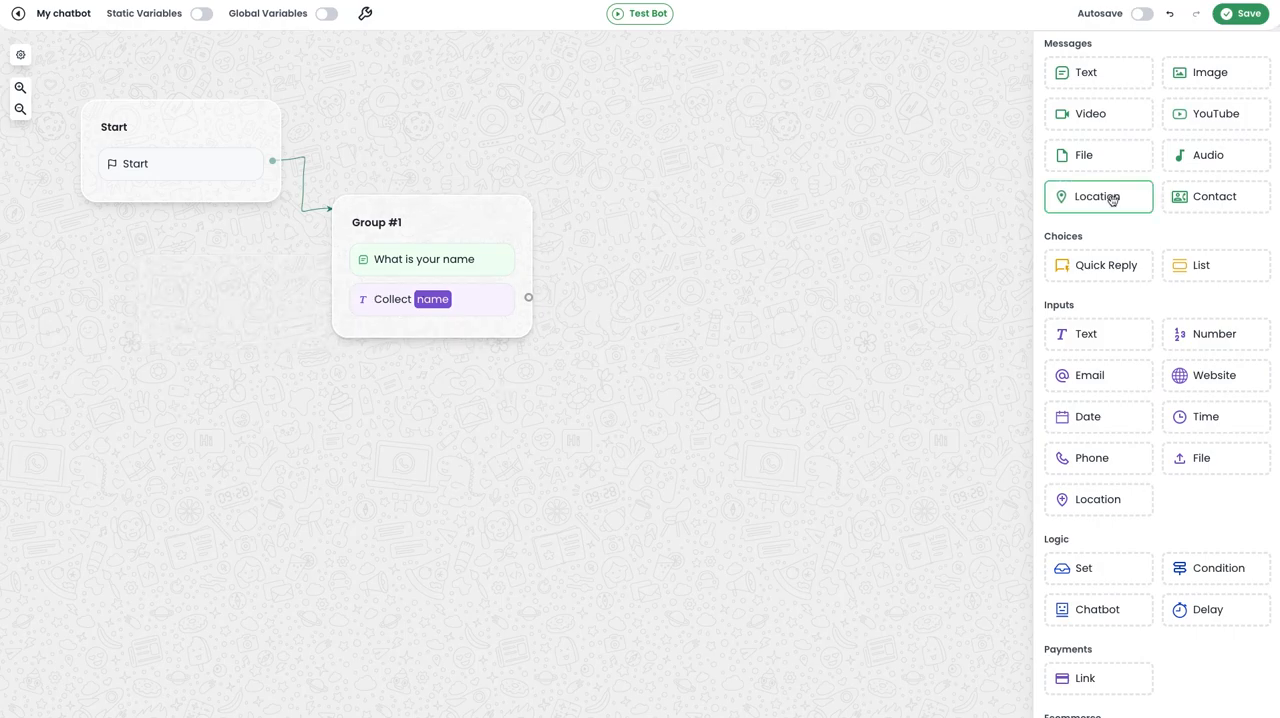
Add a text message at the end of Group #1 reading "Your email id please".
{"action": "left_click_drag", "start_coordinate": [1086, 74], "coordinate": [470, 332]}
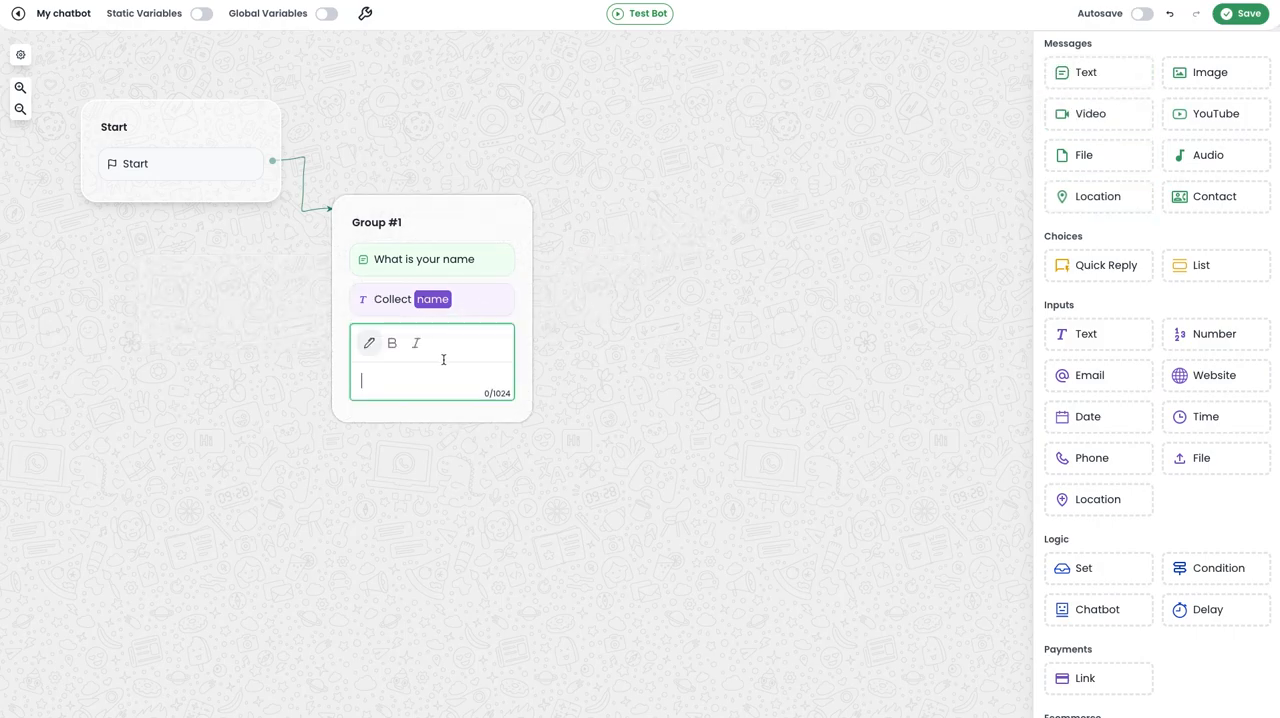
{"action": "type", "text": "Your email id please"}
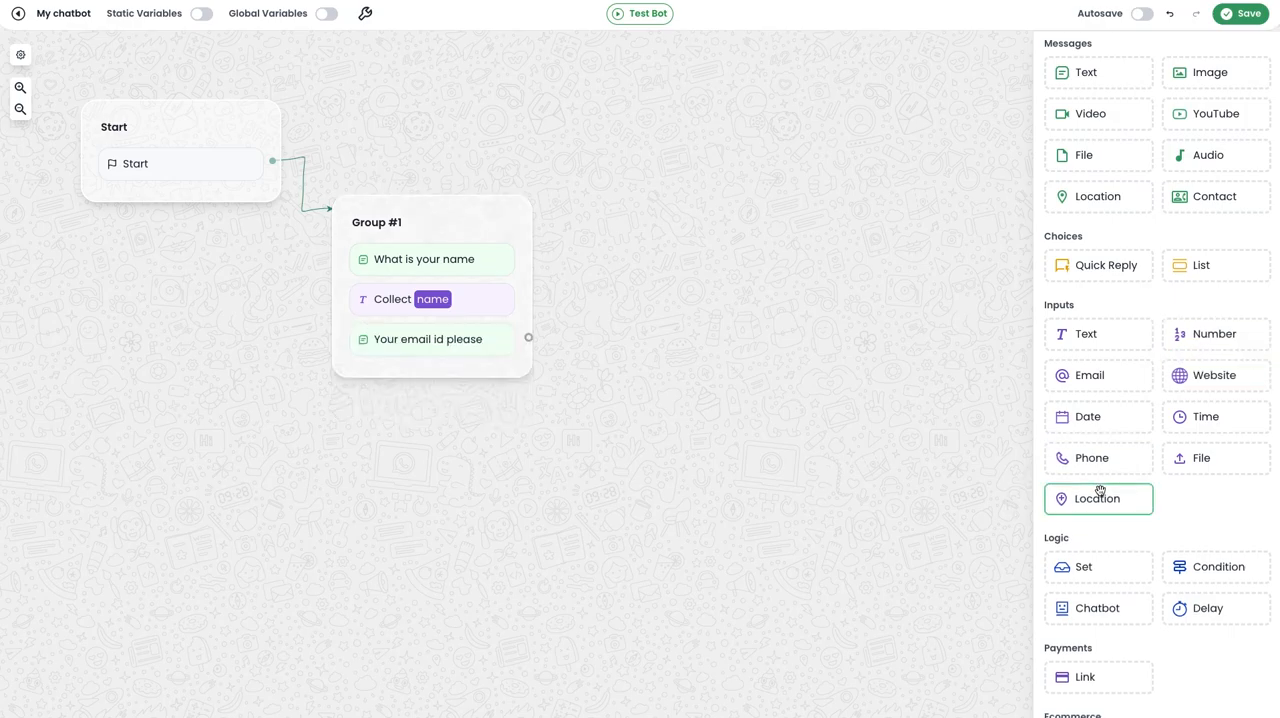
Add an email input below the email question and save its answer in a new variable "email".
{"action": "left_click_drag", "start_coordinate": [1106, 380], "coordinate": [440, 378]}
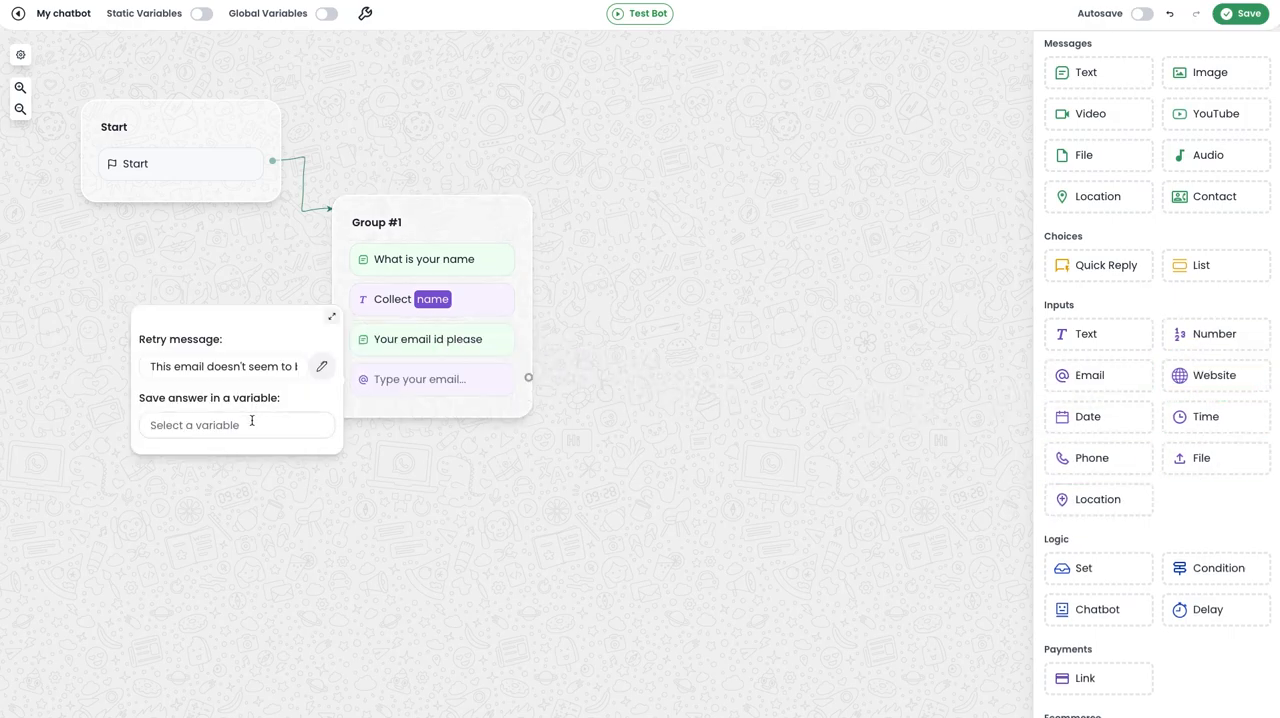
{"action": "left_click", "coordinate": [252, 421]}
{"action": "type", "text": "email"}
{"action": "left_click", "coordinate": [246, 455]}
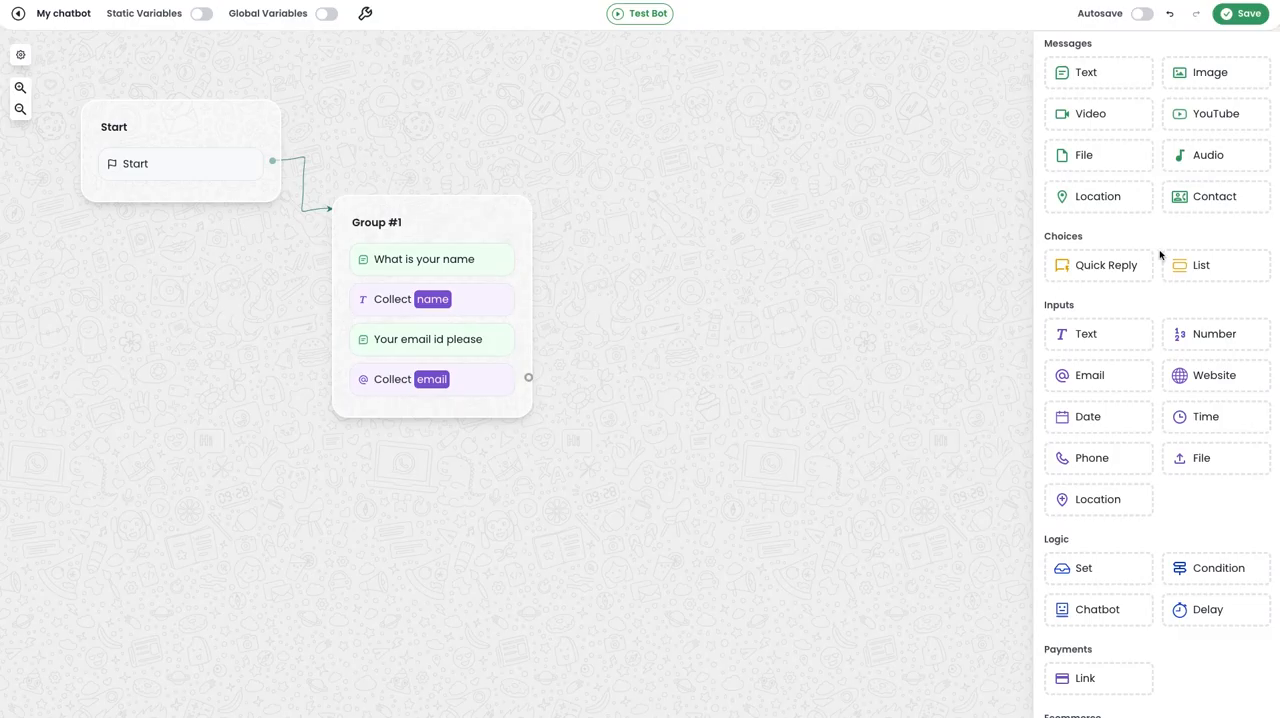
Add a text message below the email input reading "Your phone number please".
{"action": "left_click_drag", "start_coordinate": [1114, 77], "coordinate": [463, 429]}
{"action": "type", "text": "Your phone number please"}
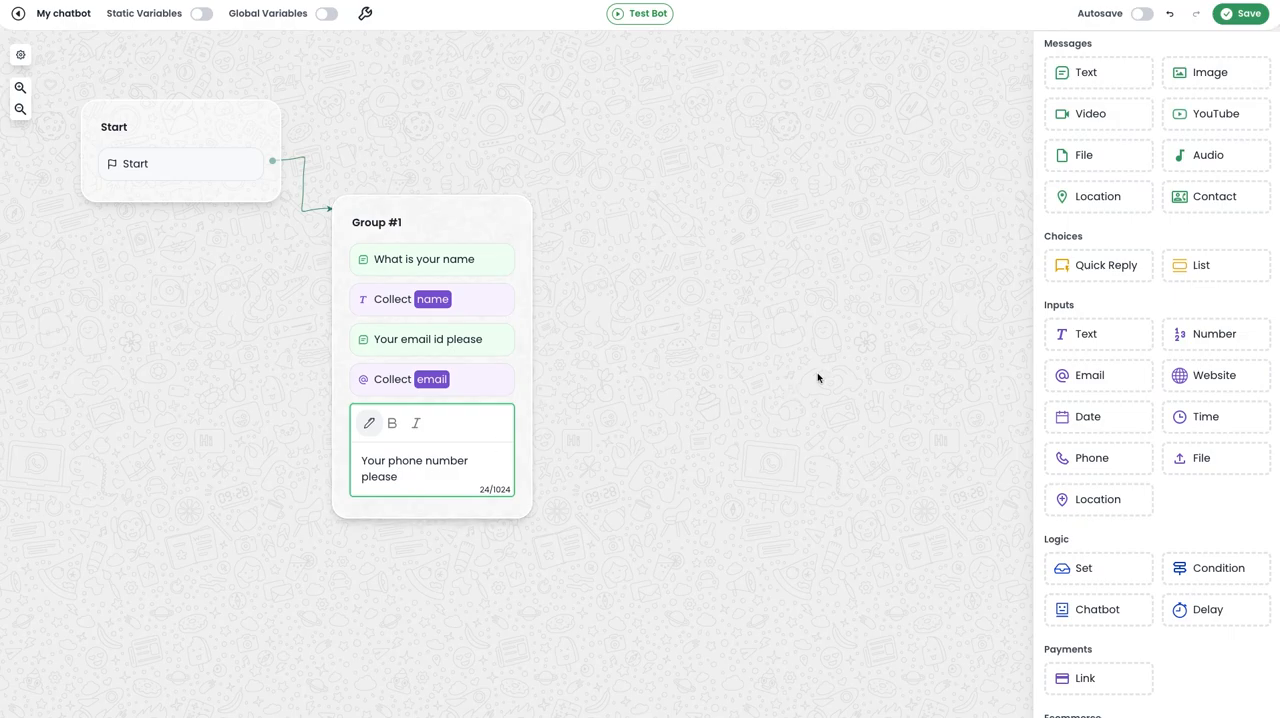
{"action": "left_click", "coordinate": [817, 374]}
Add a number input below the phone question and save its answer in a new variable "phone".
{"action": "left_click_drag", "start_coordinate": [1192, 340], "coordinate": [423, 486]}
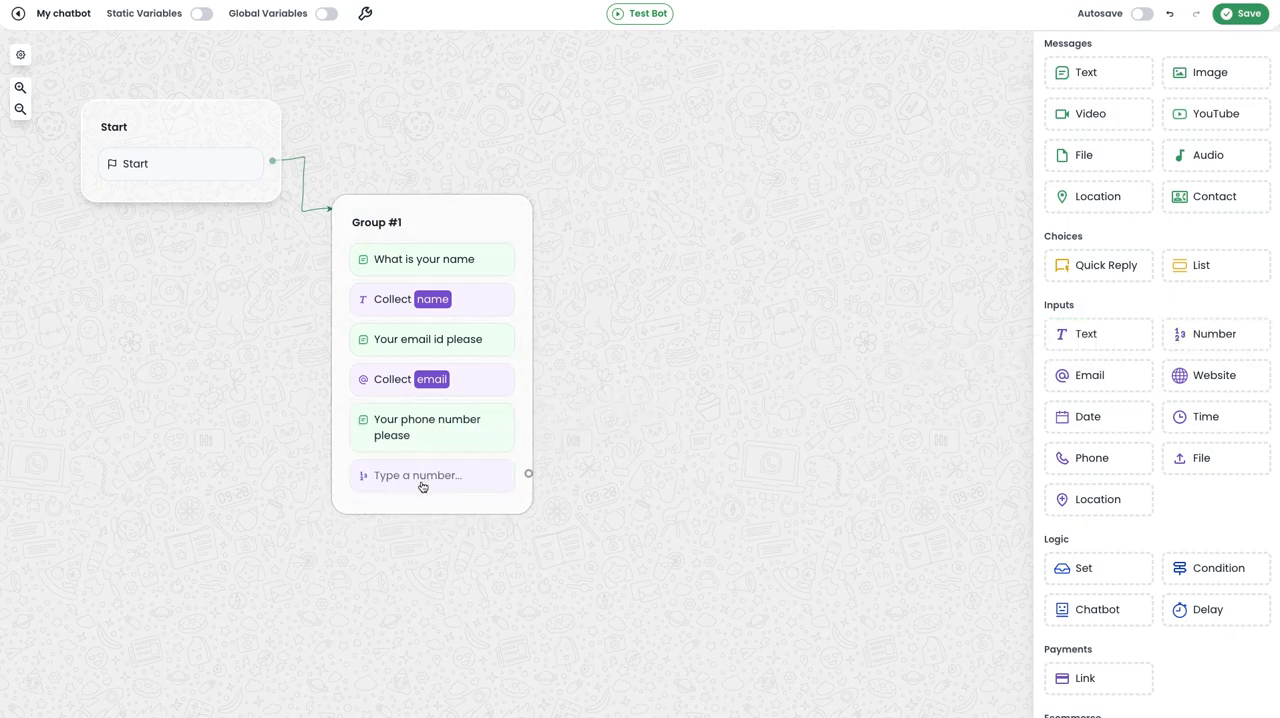
{"action": "left_click", "coordinate": [231, 491]}
{"action": "type", "text": "phone"}
{"action": "left_click", "coordinate": [231, 521]}
{"action": "left_click", "coordinate": [470, 548]}
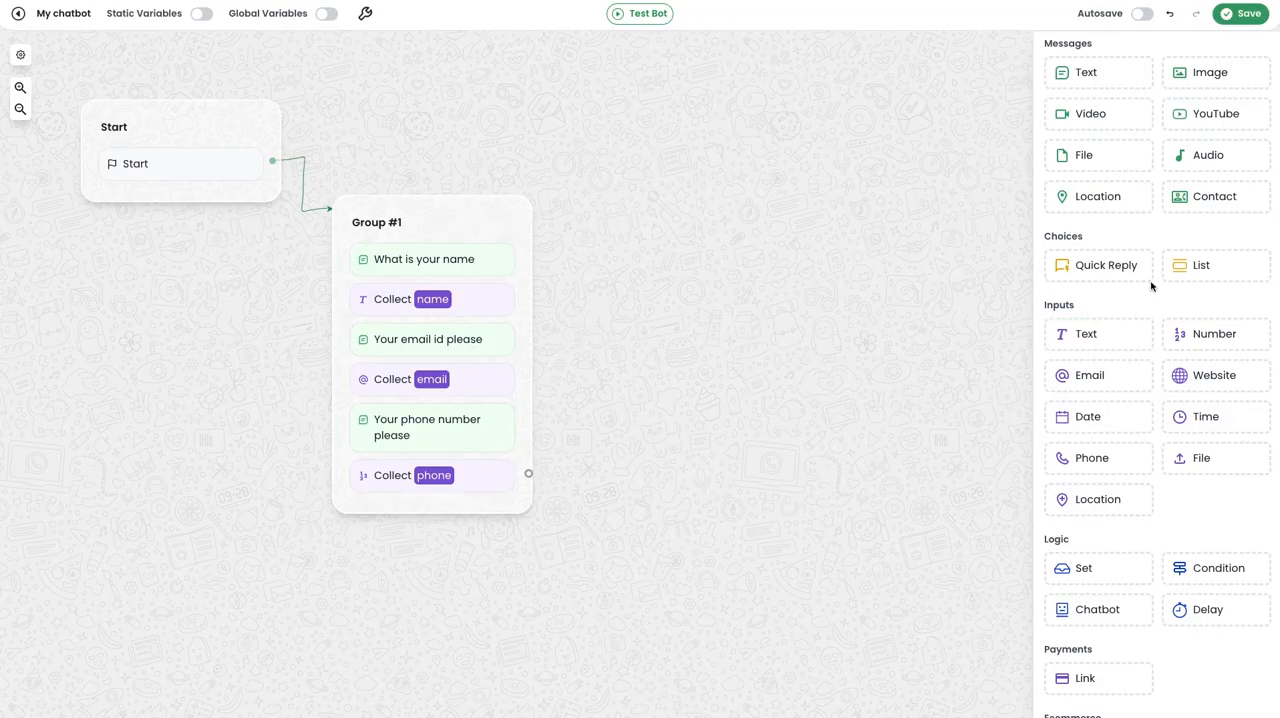
Add a Quick Reply group linked from the phone input, with the body text "Your profession".
{"action": "left_click_drag", "start_coordinate": [1111, 268], "coordinate": [671, 265]}
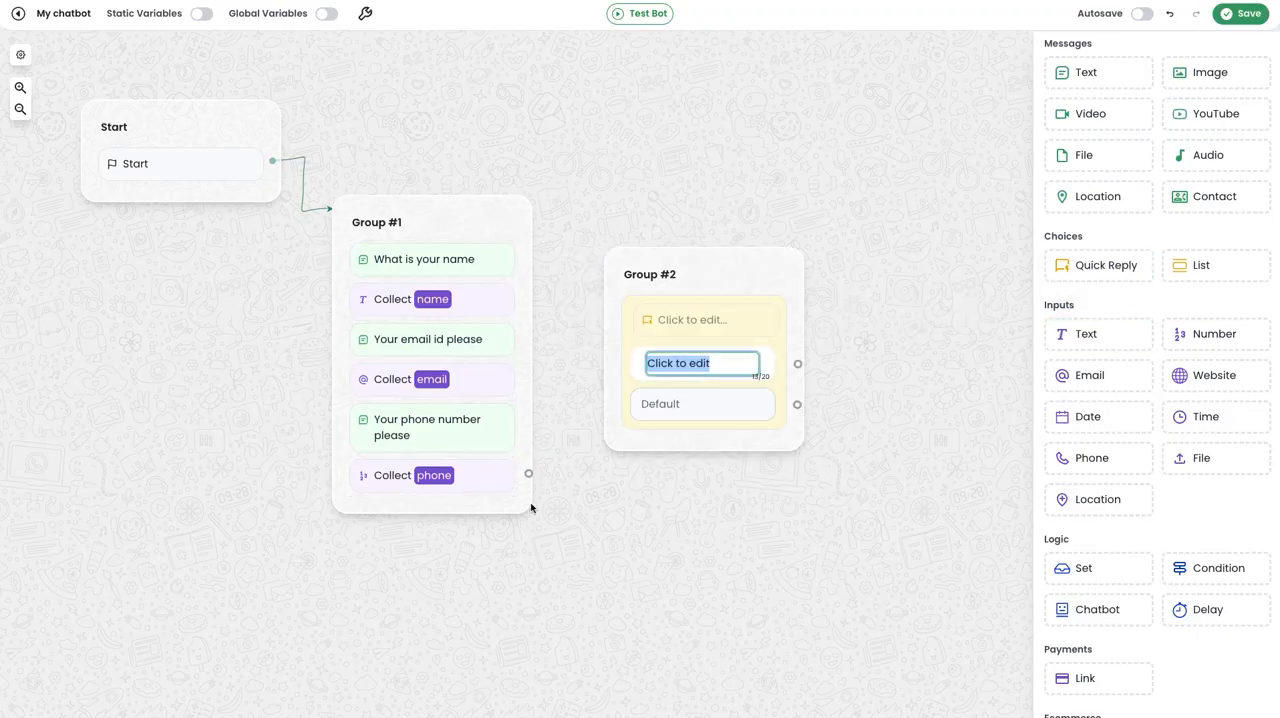
{"action": "left_click_drag", "start_coordinate": [529, 473], "coordinate": [660, 291]}
{"action": "left_click", "coordinate": [660, 291]}
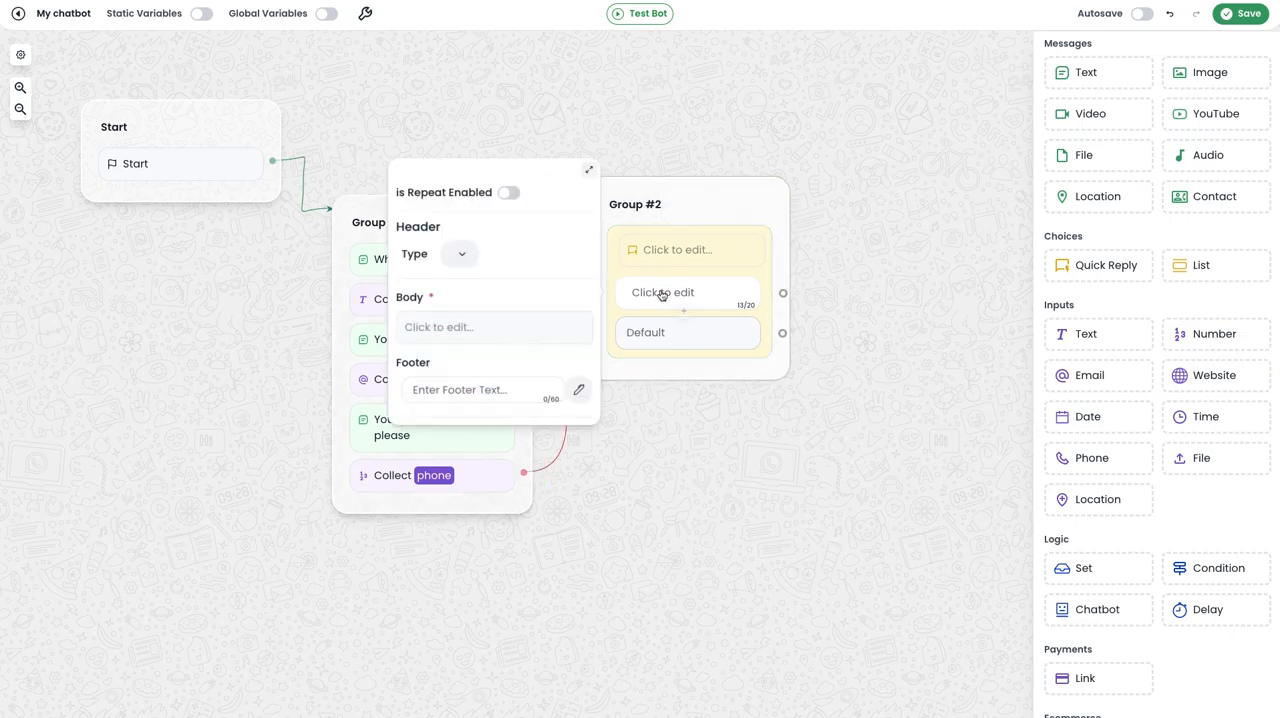
{"action": "left_click", "coordinate": [480, 340]}
{"action": "type", "text": "Your profession"}
{"action": "left_click", "coordinate": [669, 417]}
Change the Quick Reply body to "Choose Your profession" and enter the options "IT SOFTWARE", "Digital Marketing" and "Influncer".
{"action": "left_click", "coordinate": [733, 252]}
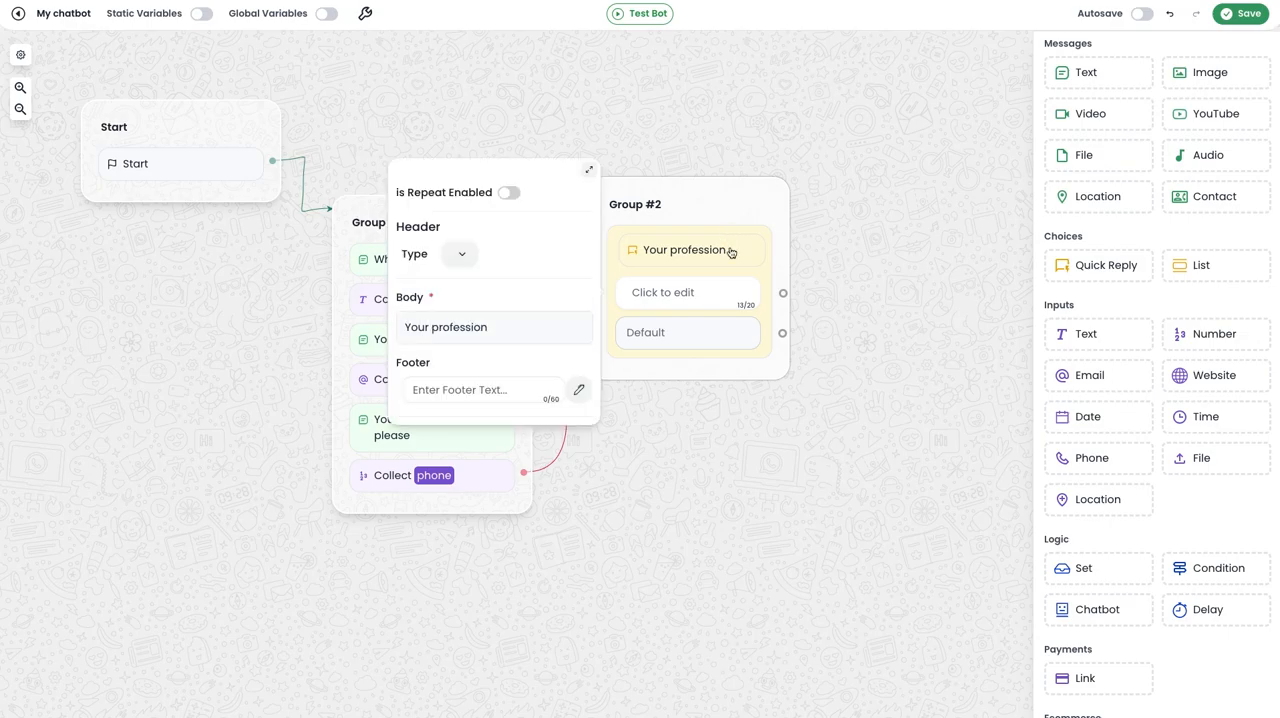
{"action": "left_click", "coordinate": [541, 324]}
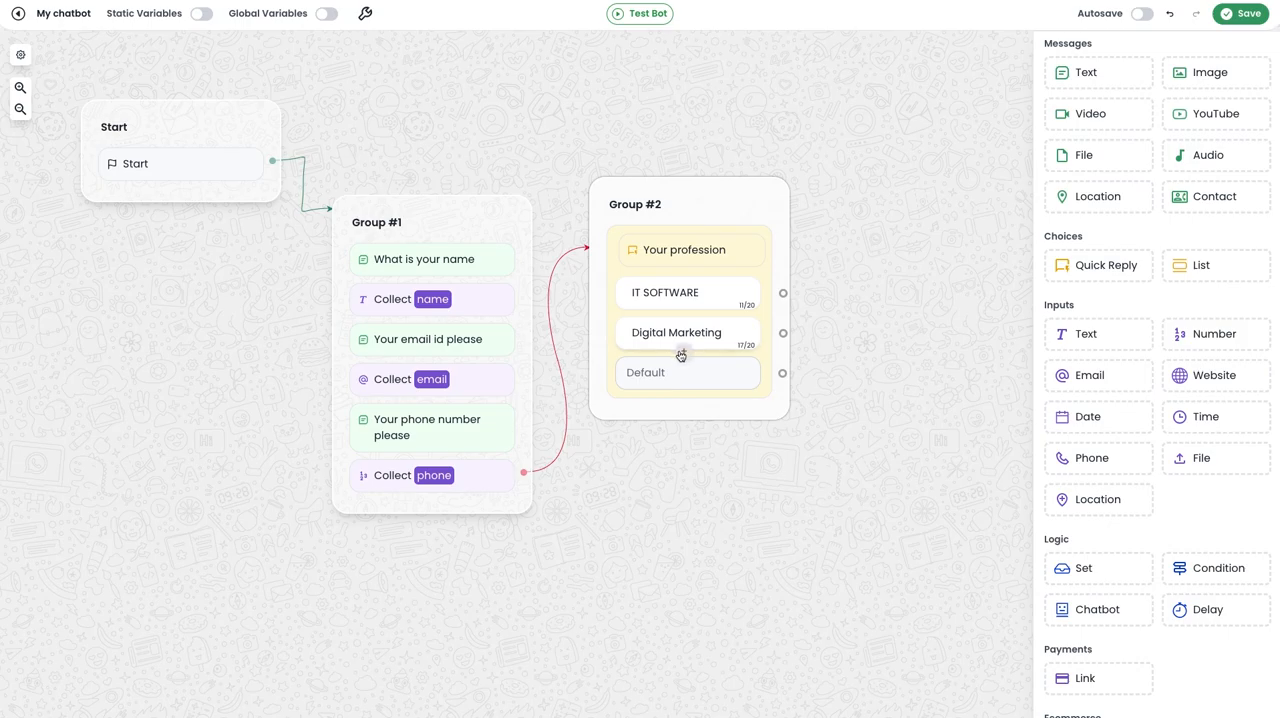
{"action": "left_click", "coordinate": [680, 355]}
{"action": "type", "text": "Influencer"}
{"action": "left_click", "coordinate": [745, 480]}
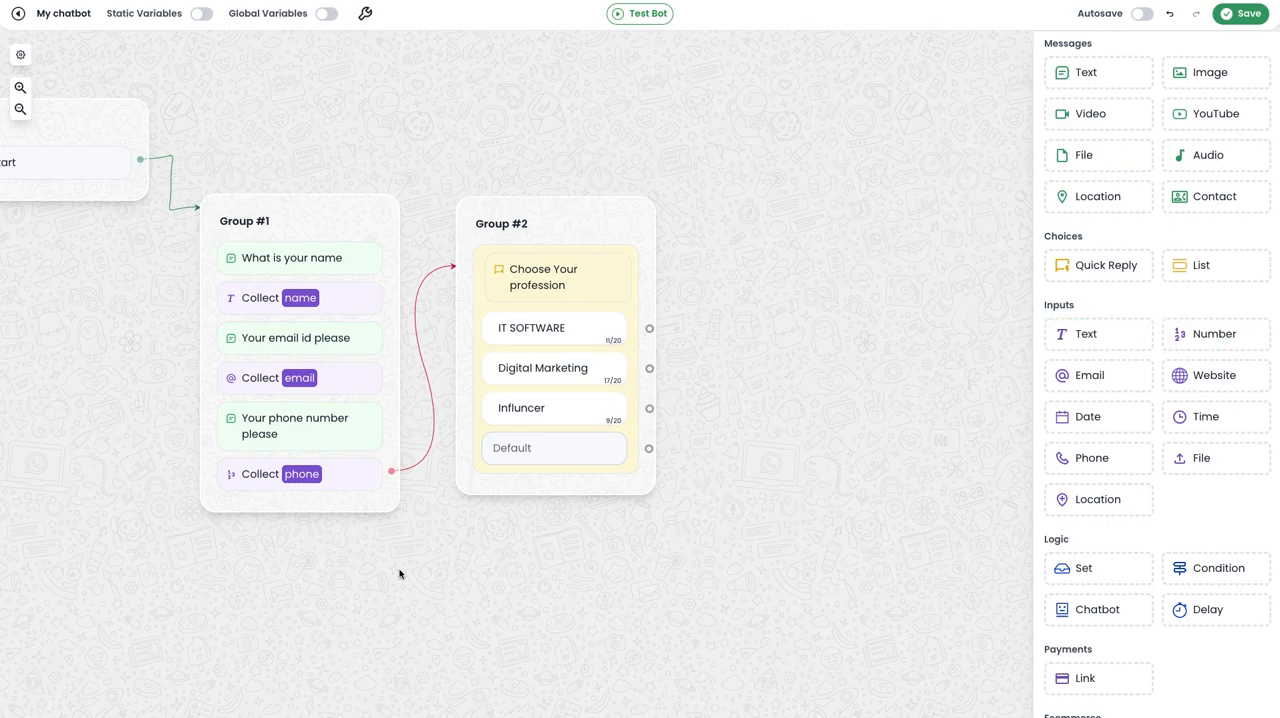
Save the profession Quick Reply's answer in a new variable "option".
{"action": "scroll", "coordinate": [288, 332], "scroll_direction": "down", "scroll_amount": 1}
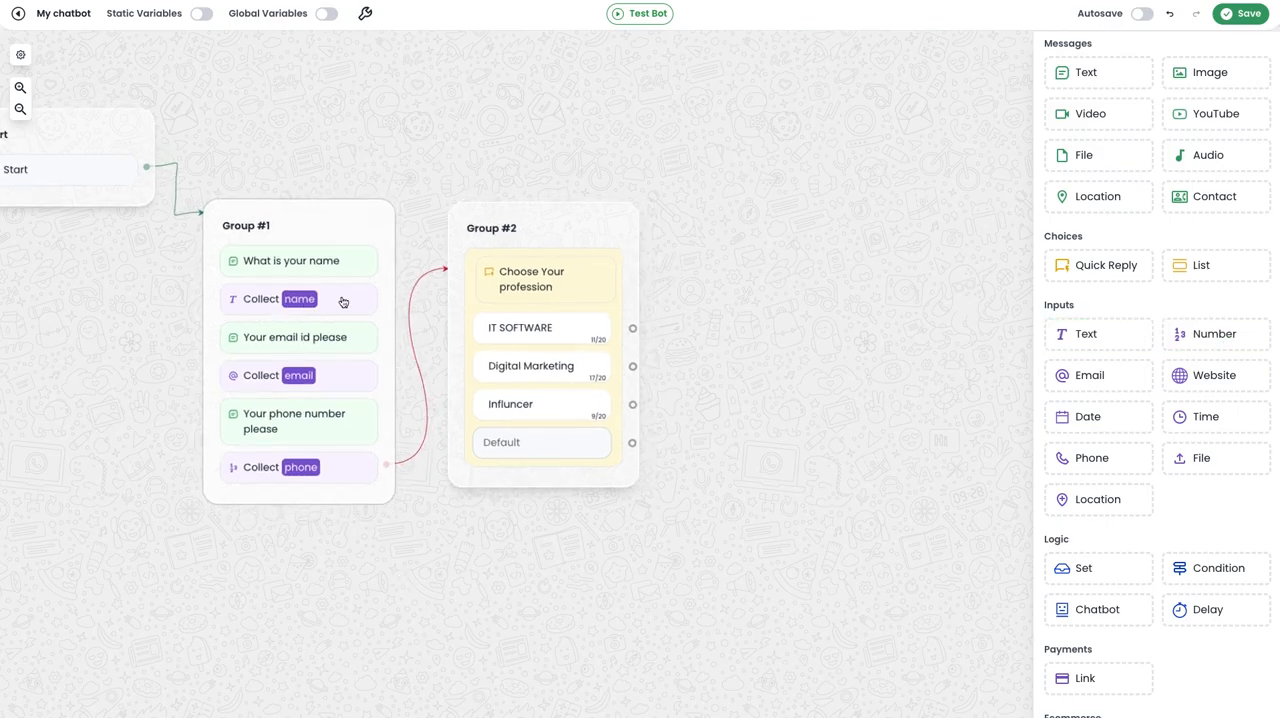
{"action": "left_click", "coordinate": [597, 306]}
{"action": "scroll", "coordinate": [346, 452], "scroll_direction": "down", "scroll_amount": 1}
{"action": "left_click", "coordinate": [338, 462]}
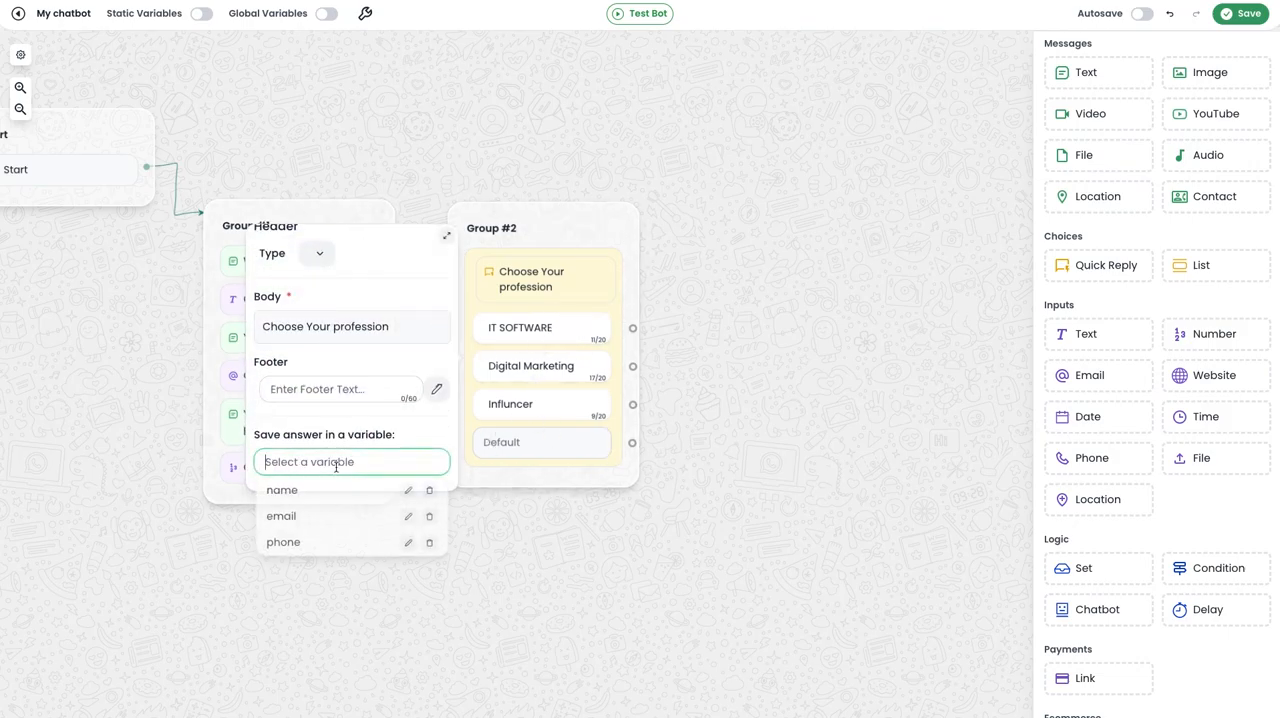
{"action": "type", "text": "option"}
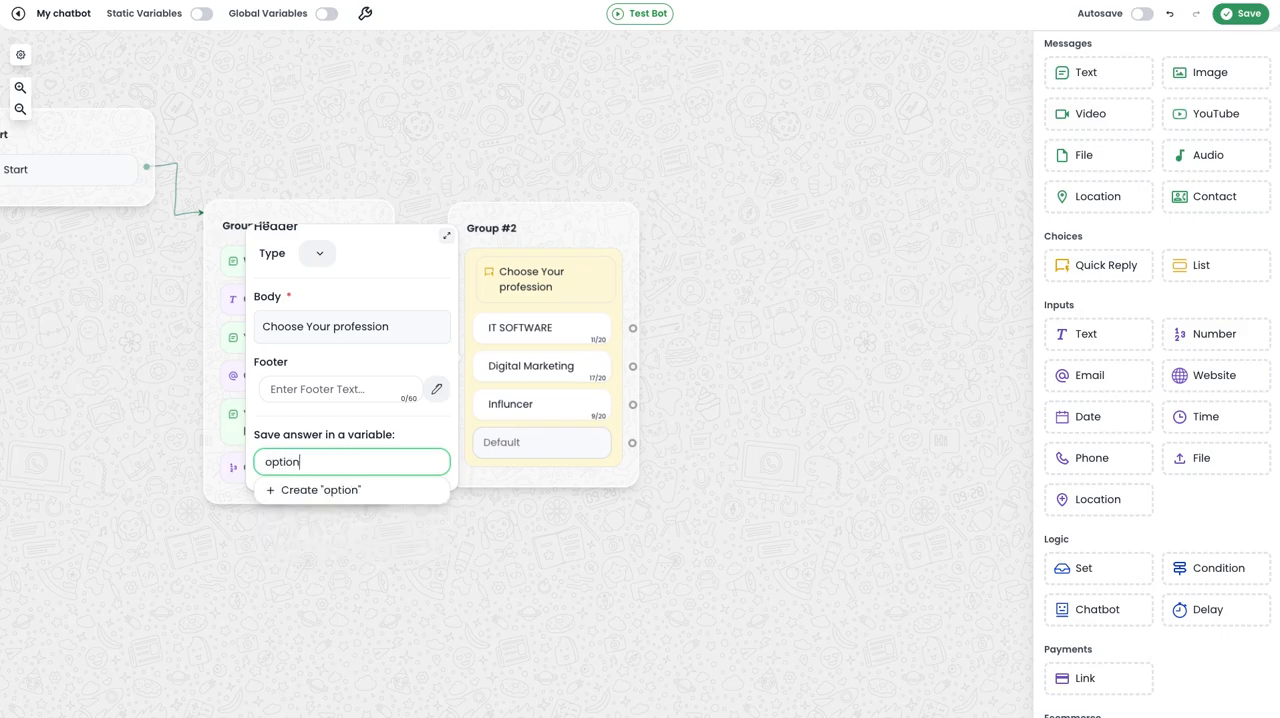
{"action": "left_click", "coordinate": [328, 492]}
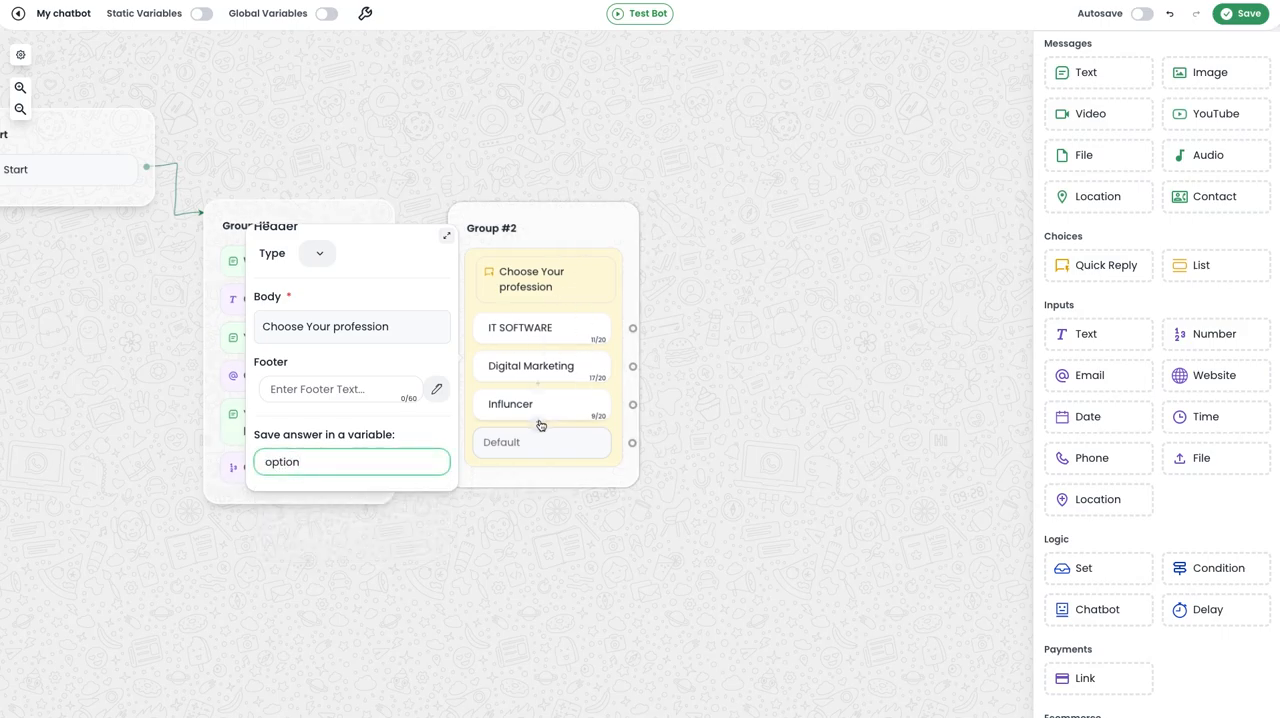
{"action": "left_click", "coordinate": [598, 594]}
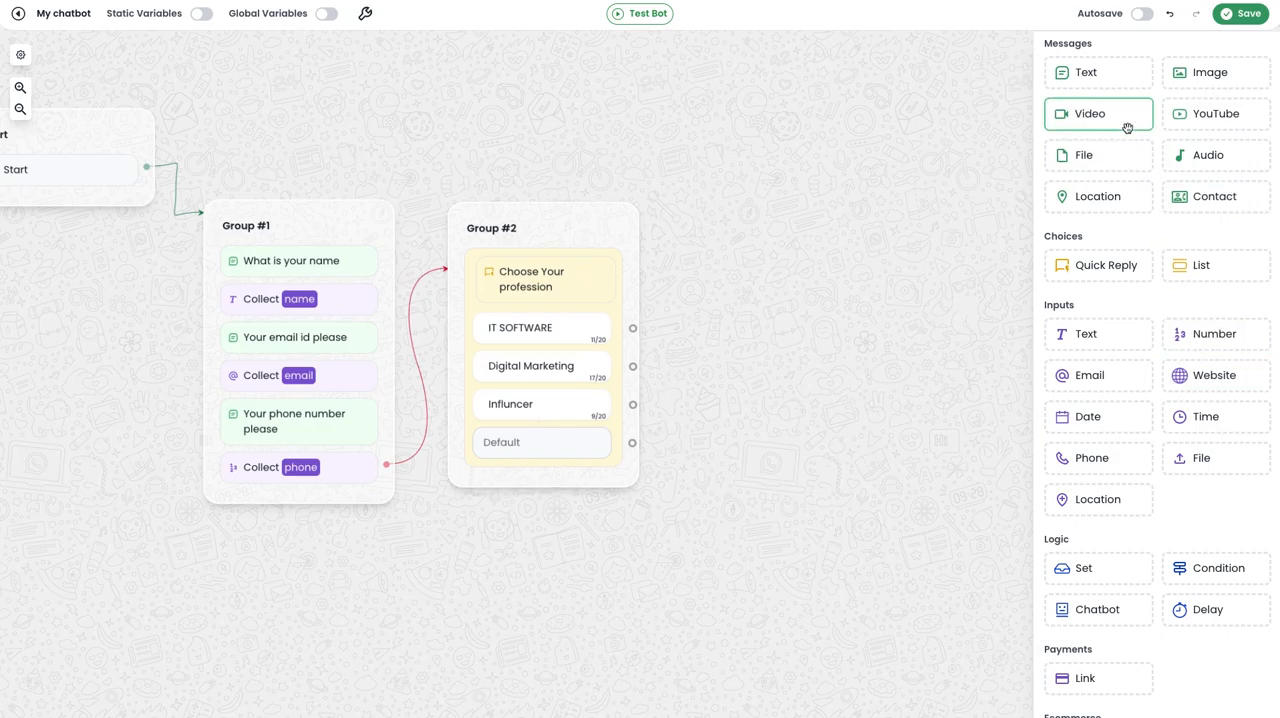
Add a text message group linked from the Quick Reply's Default option, reading "Please send your id proof".
{"action": "left_click_drag", "start_coordinate": [1096, 74], "coordinate": [762, 244]}
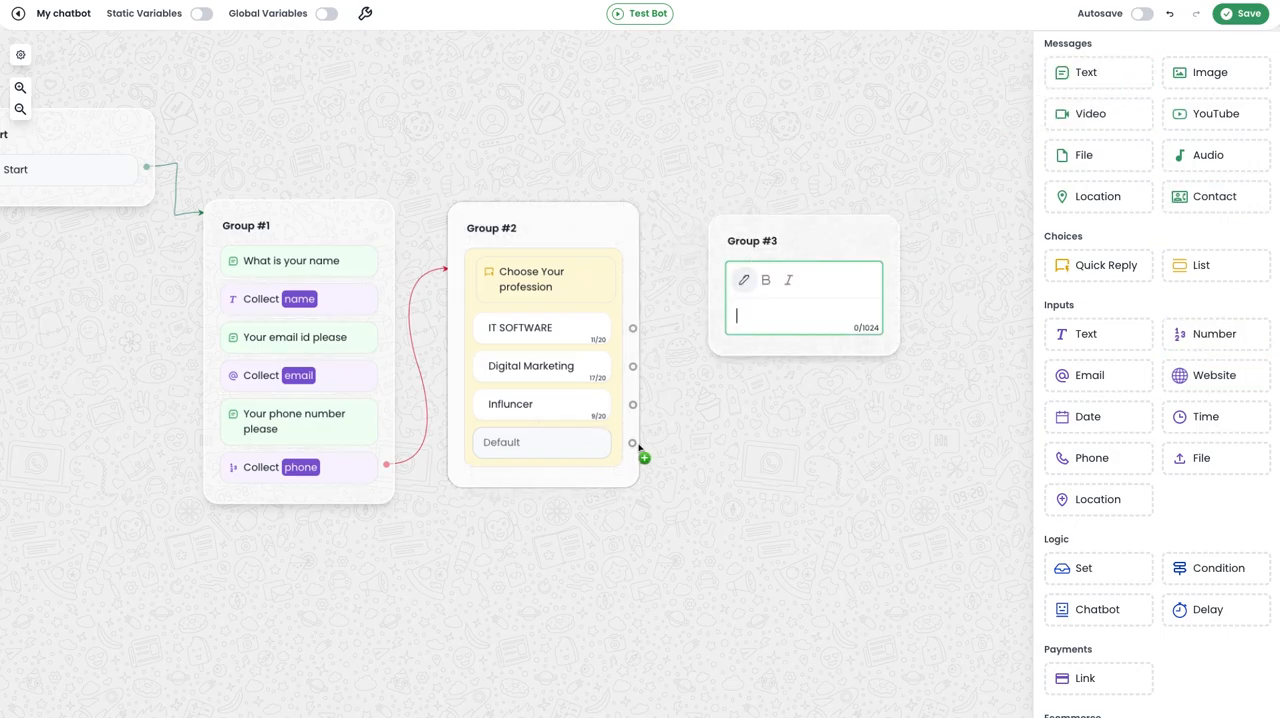
{"action": "left_click_drag", "start_coordinate": [637, 442], "coordinate": [745, 250]}
{"action": "left_click", "coordinate": [763, 290]}
{"action": "type", "text": "Please send your id"}
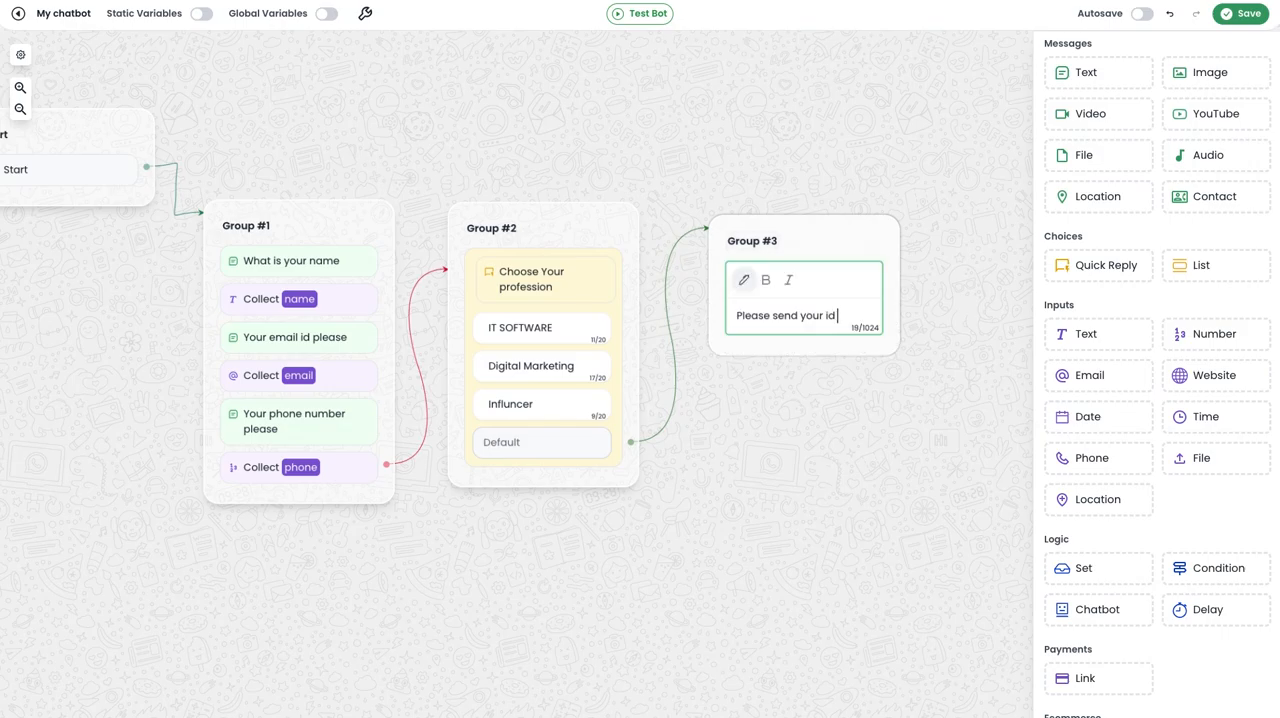
{"action": "type", "text": " proof"}
{"action": "left_click", "coordinate": [820, 466]}
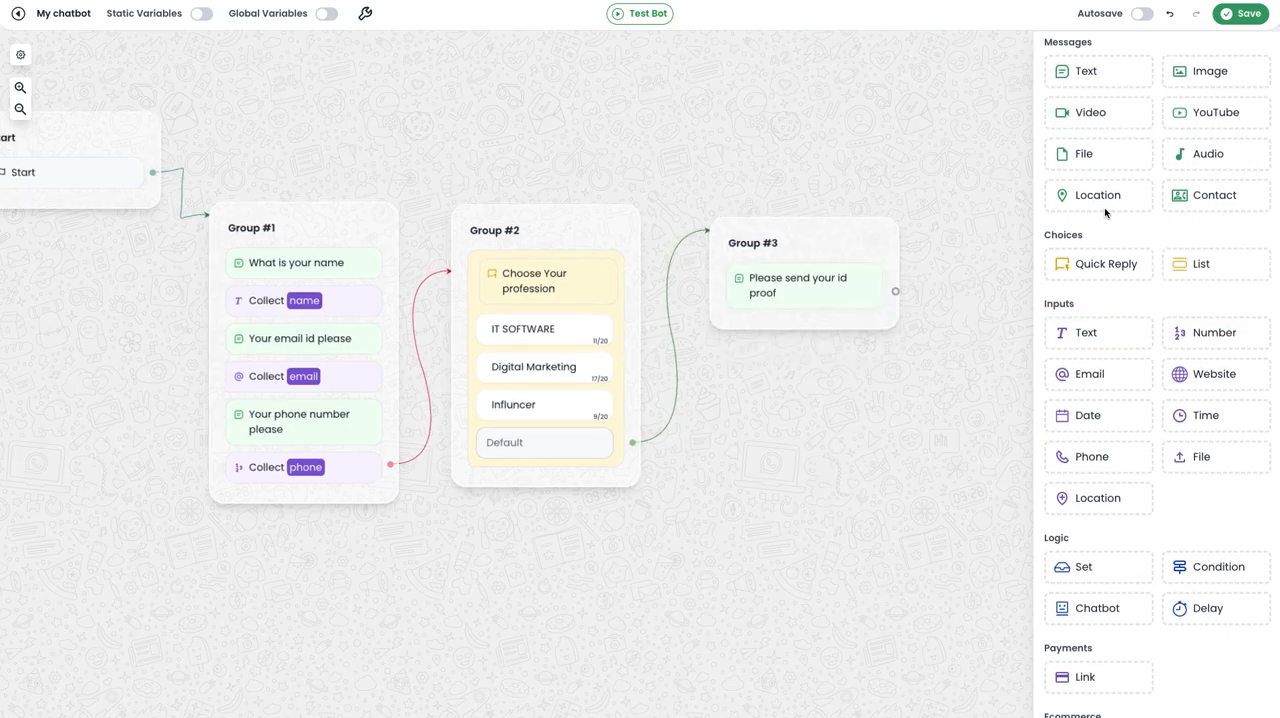
Add a file input below the ID proof message and save its answer in a new variable "id-poof".
{"action": "left_click_drag", "start_coordinate": [1206, 459], "coordinate": [775, 325]}
{"action": "type", "text": "id-poof"}
{"action": "left_click", "coordinate": [629, 377]}
{"action": "left_click", "coordinate": [845, 409]}
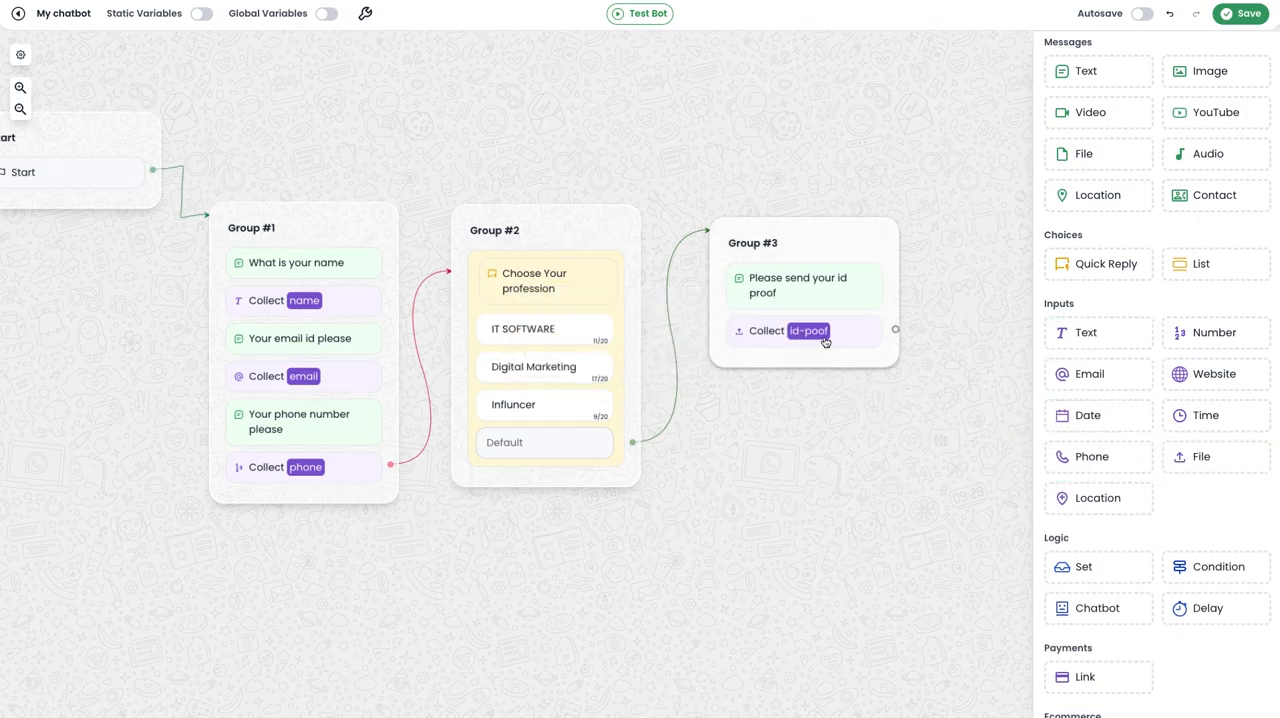
Move Group #3 up slightly, and add a Google Sheets group linked from its file input.
{"action": "left_click_drag", "start_coordinate": [826, 243], "coordinate": [816, 223]}
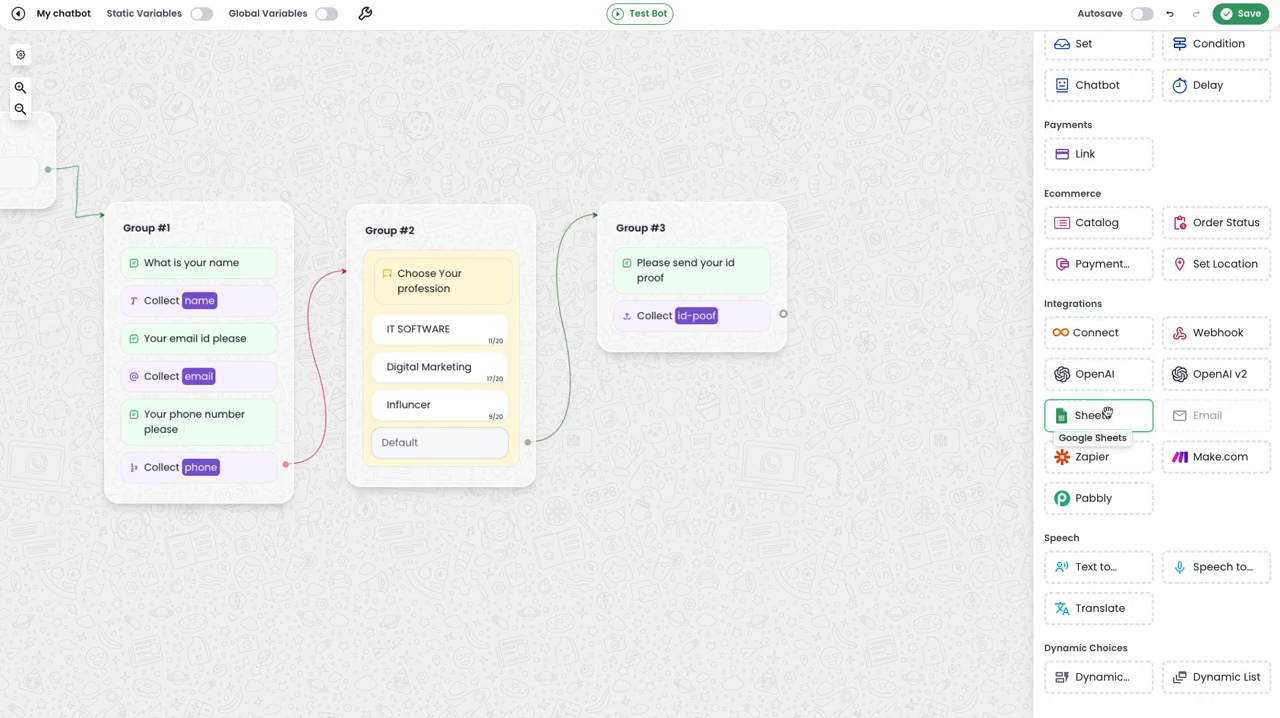
{"action": "left_click_drag", "start_coordinate": [1110, 418], "coordinate": [800, 420]}
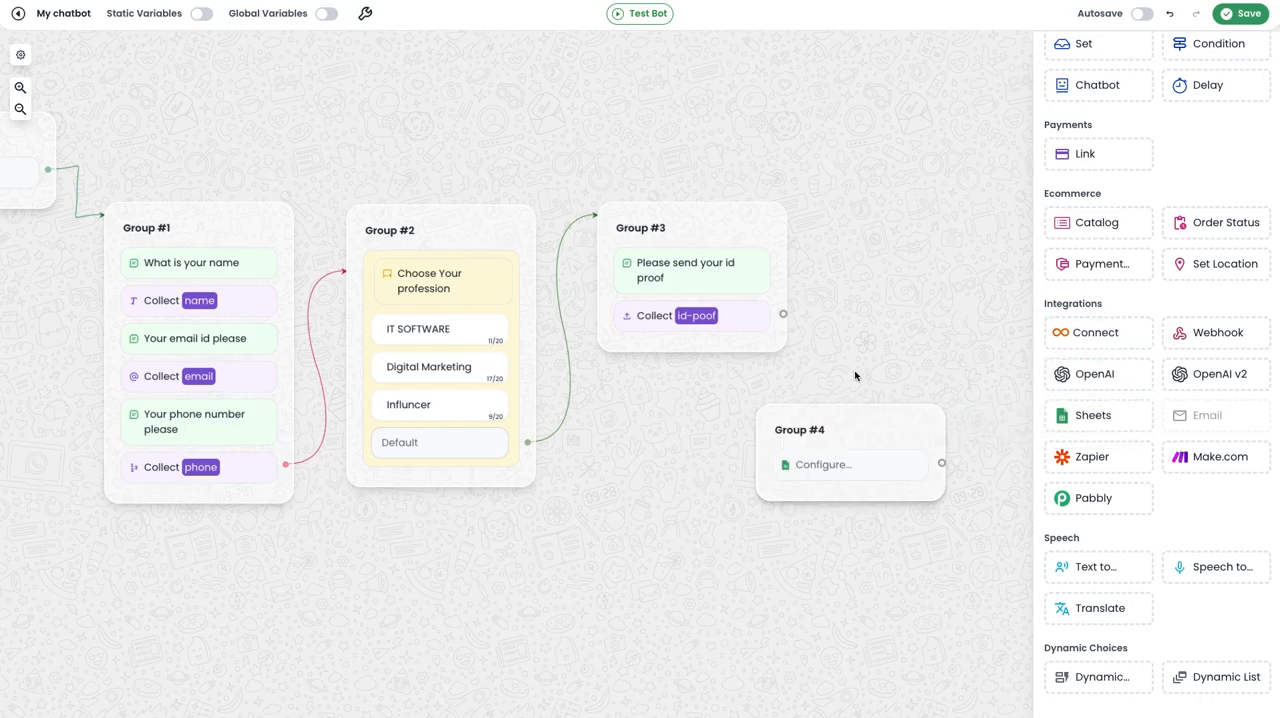
{"action": "left_click_drag", "start_coordinate": [664, 328], "coordinate": [780, 398]}
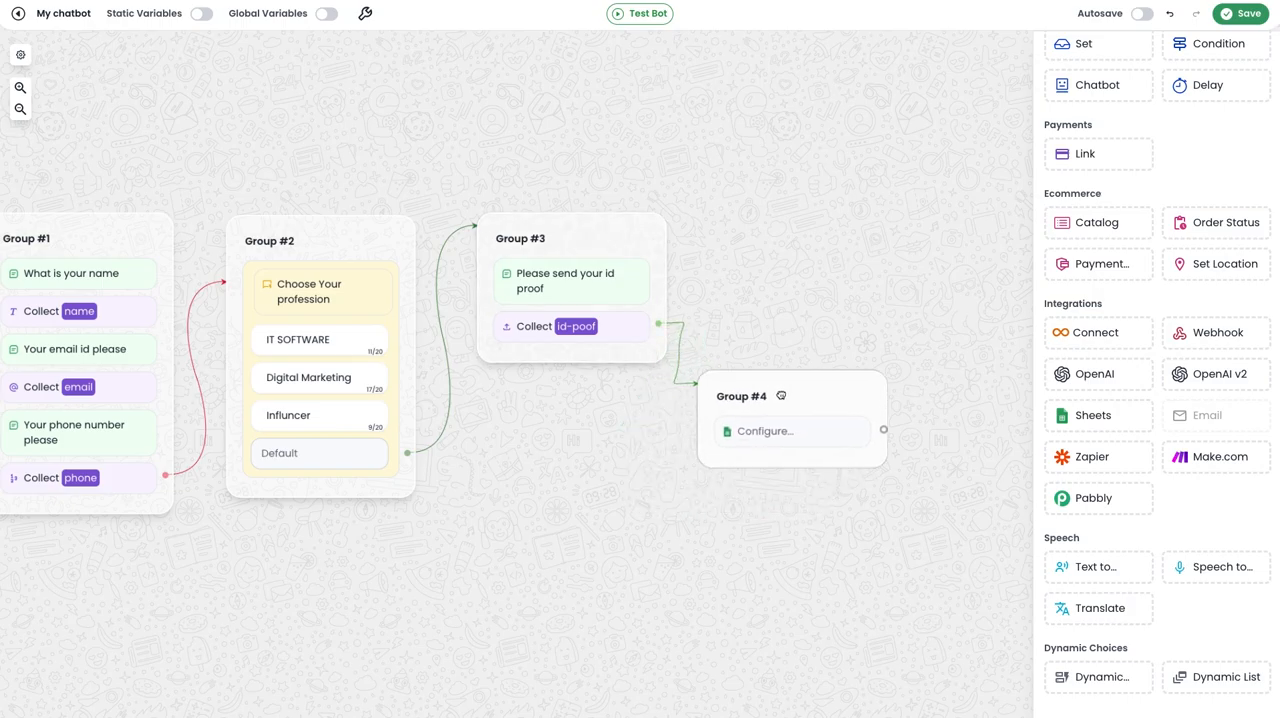
Connect a new Google account to Group #4's Sheets block, choosing the Libromi support account and granting Drive and Sheets access.
{"action": "left_click", "coordinate": [783, 433]}
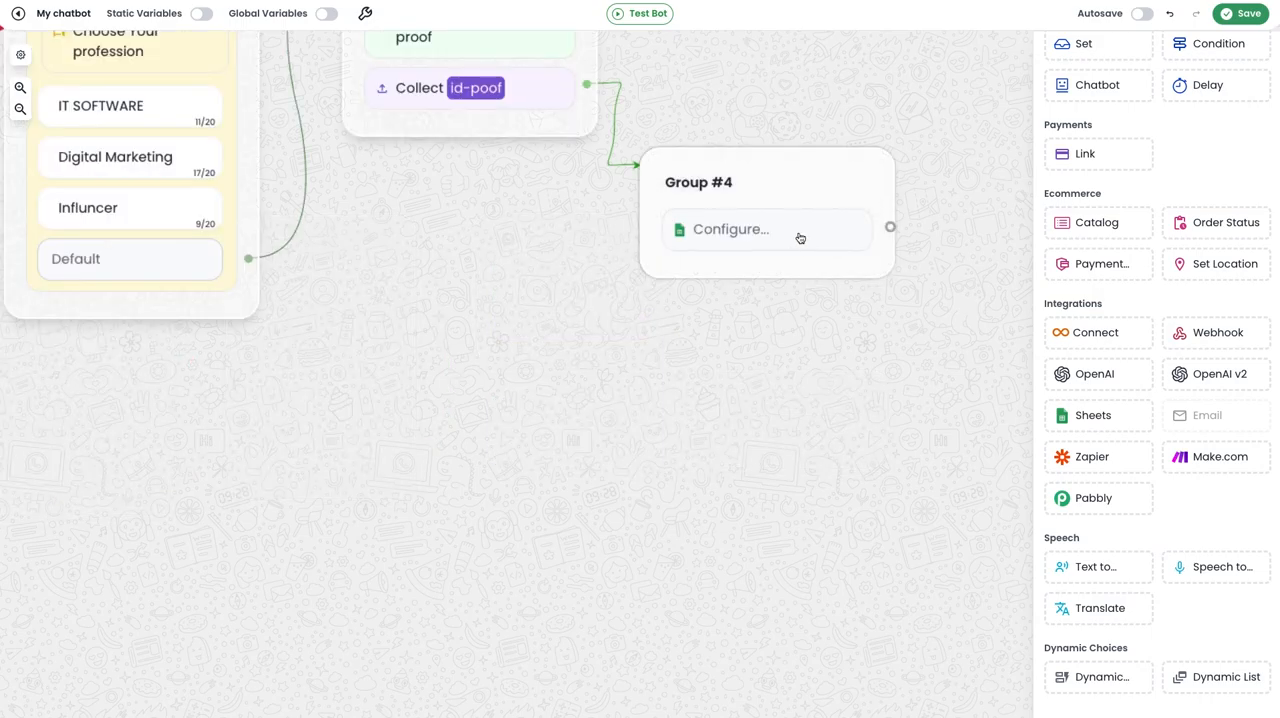
{"action": "left_click", "coordinate": [800, 238]}
{"action": "left_click", "coordinate": [609, 241]}
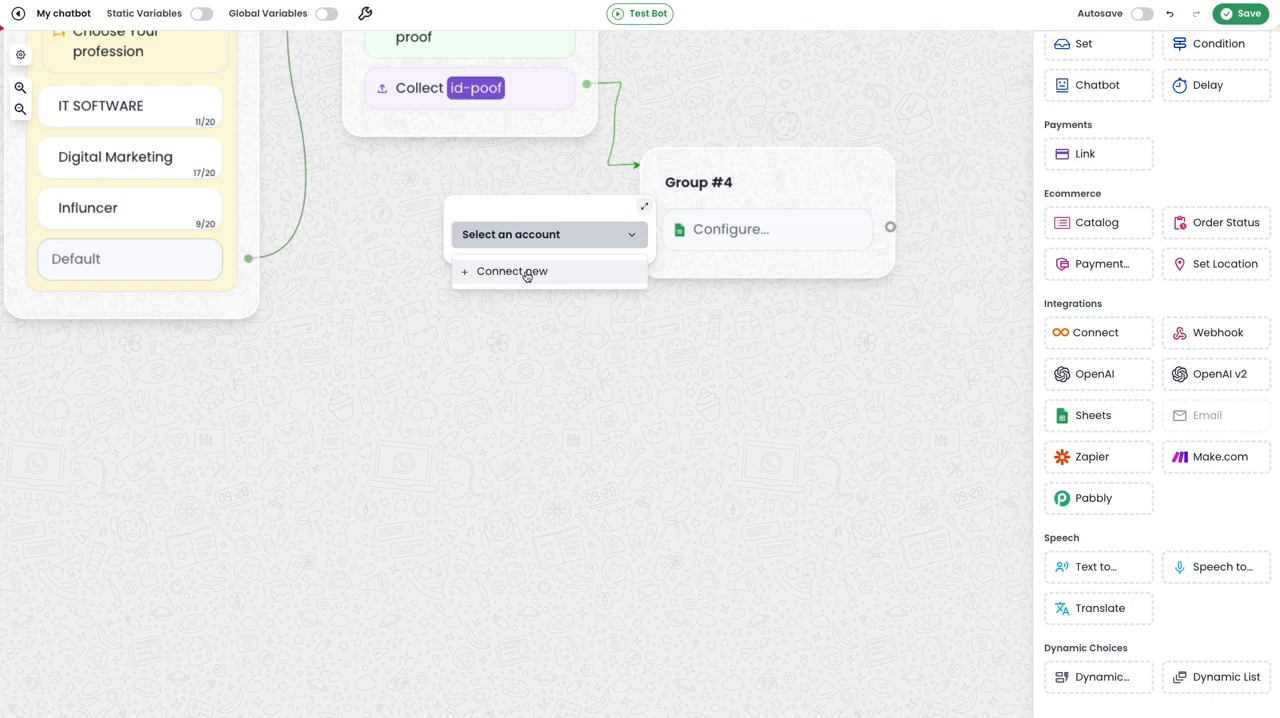
{"action": "left_click", "coordinate": [526, 274]}
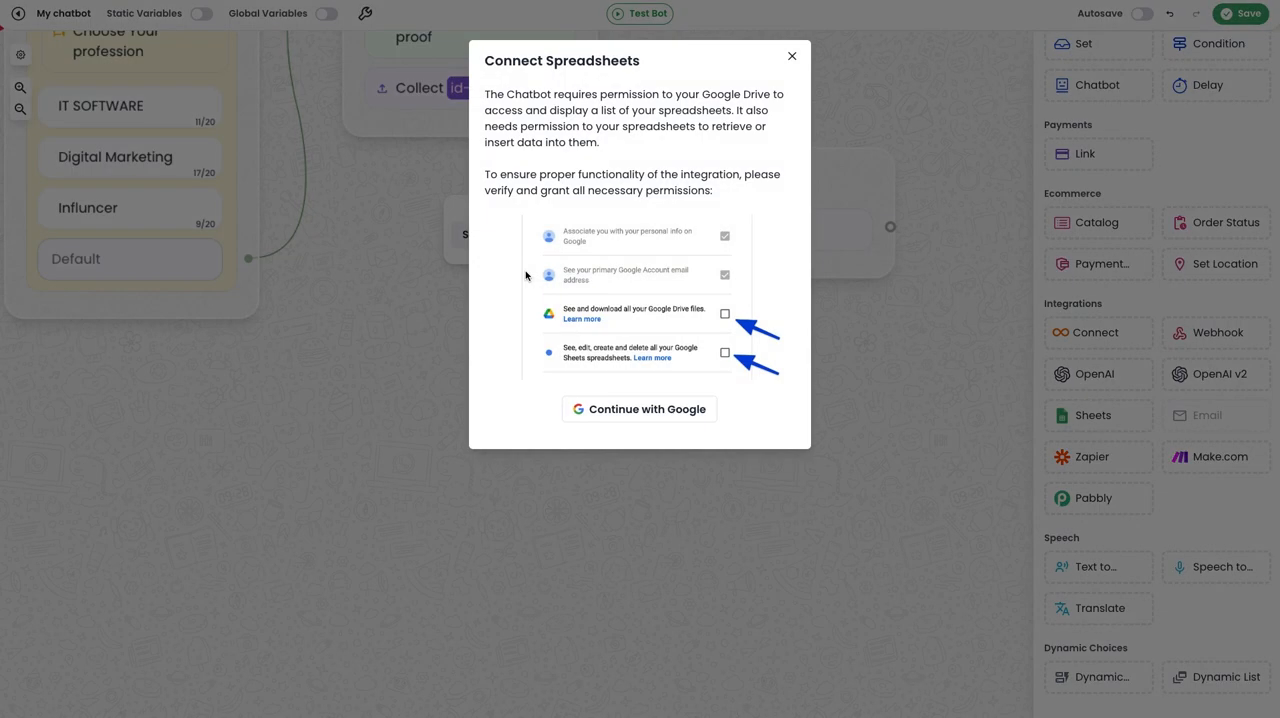
{"action": "left_click", "coordinate": [637, 409]}
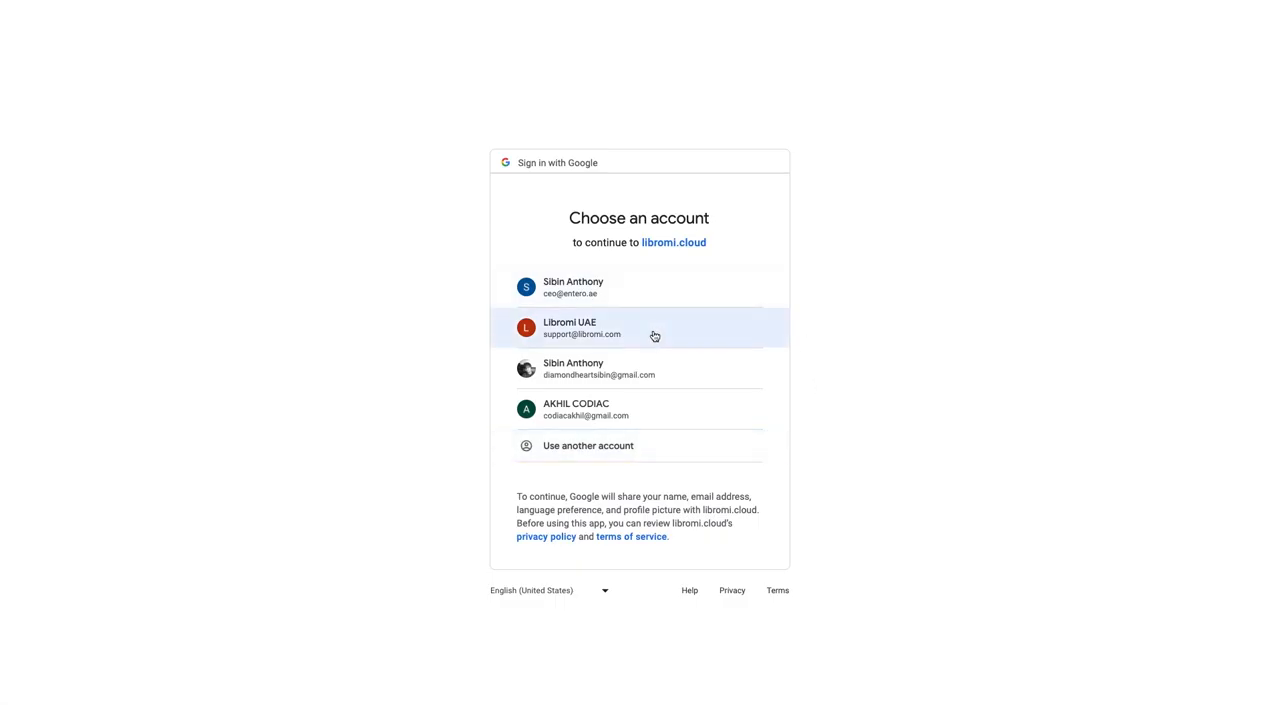
{"action": "left_click", "coordinate": [652, 332]}
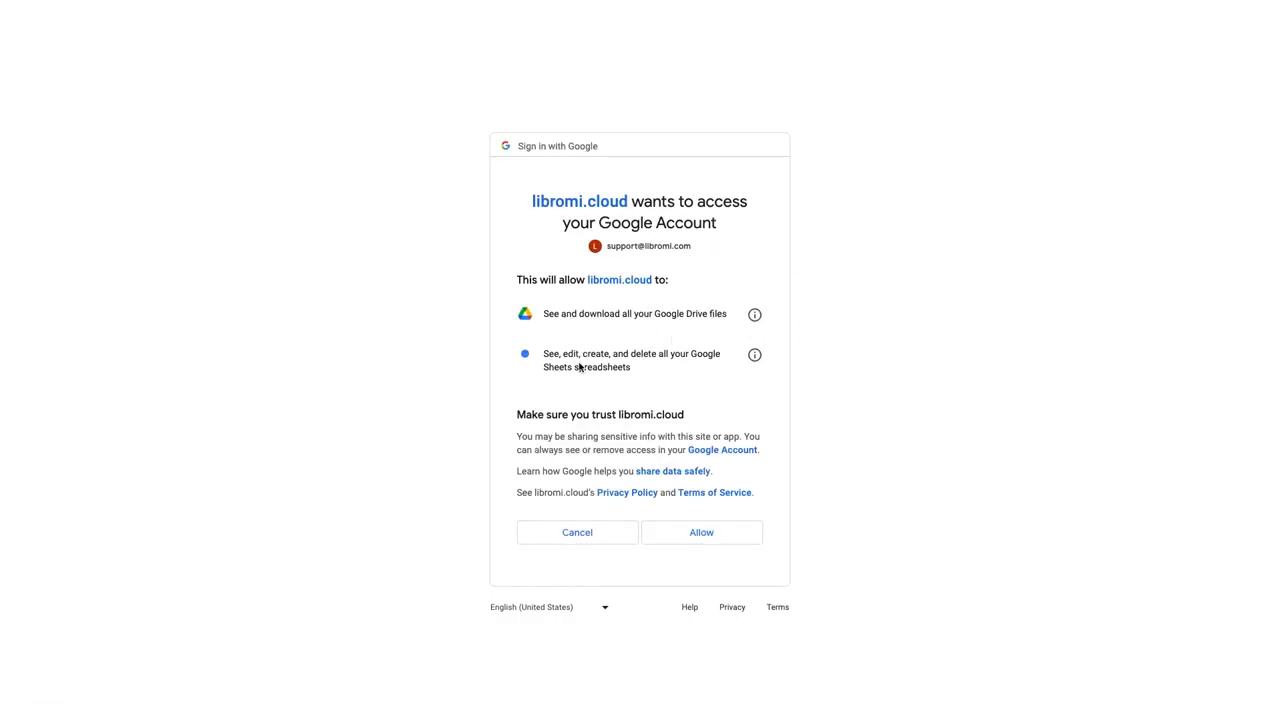
{"action": "left_click", "coordinate": [710, 534]}
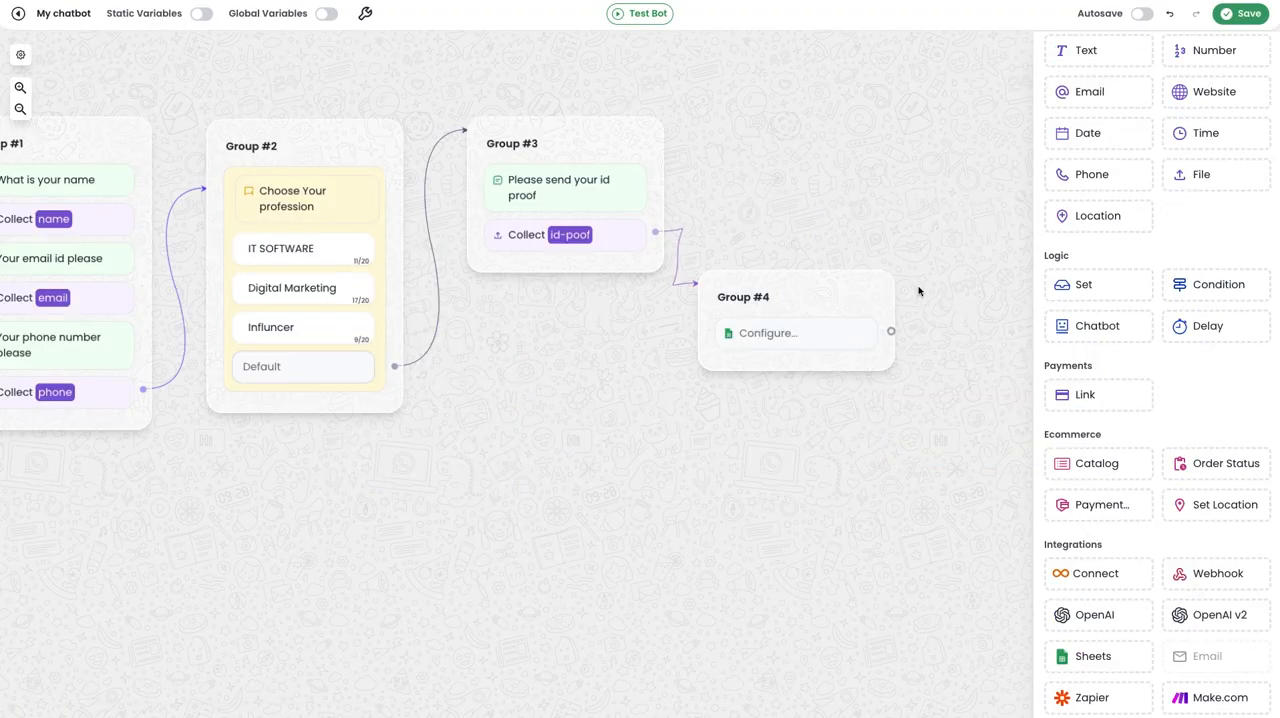
Set the Sheets block to the connected support account, the leads-TEST spreadsheet and Sheet1.
{"action": "left_click", "coordinate": [813, 338]}
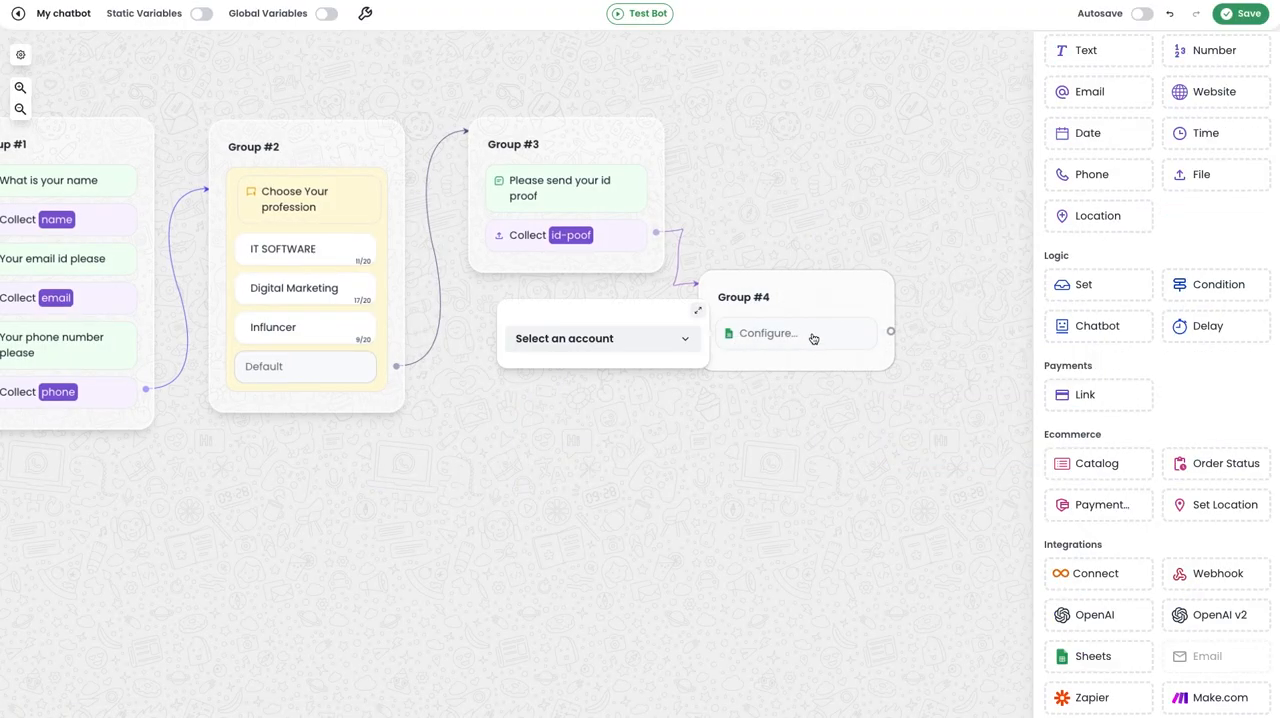
{"action": "left_click", "coordinate": [668, 344]}
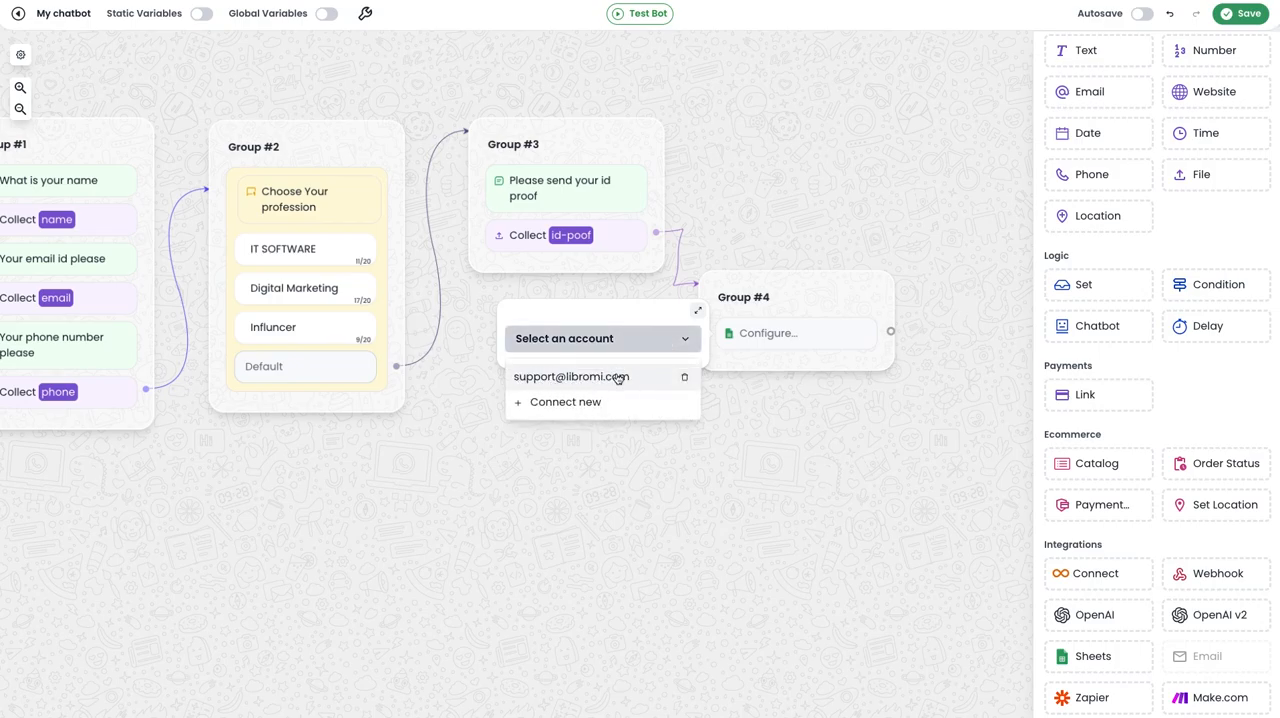
{"action": "left_click", "coordinate": [618, 377]}
{"action": "left_click", "coordinate": [627, 358]}
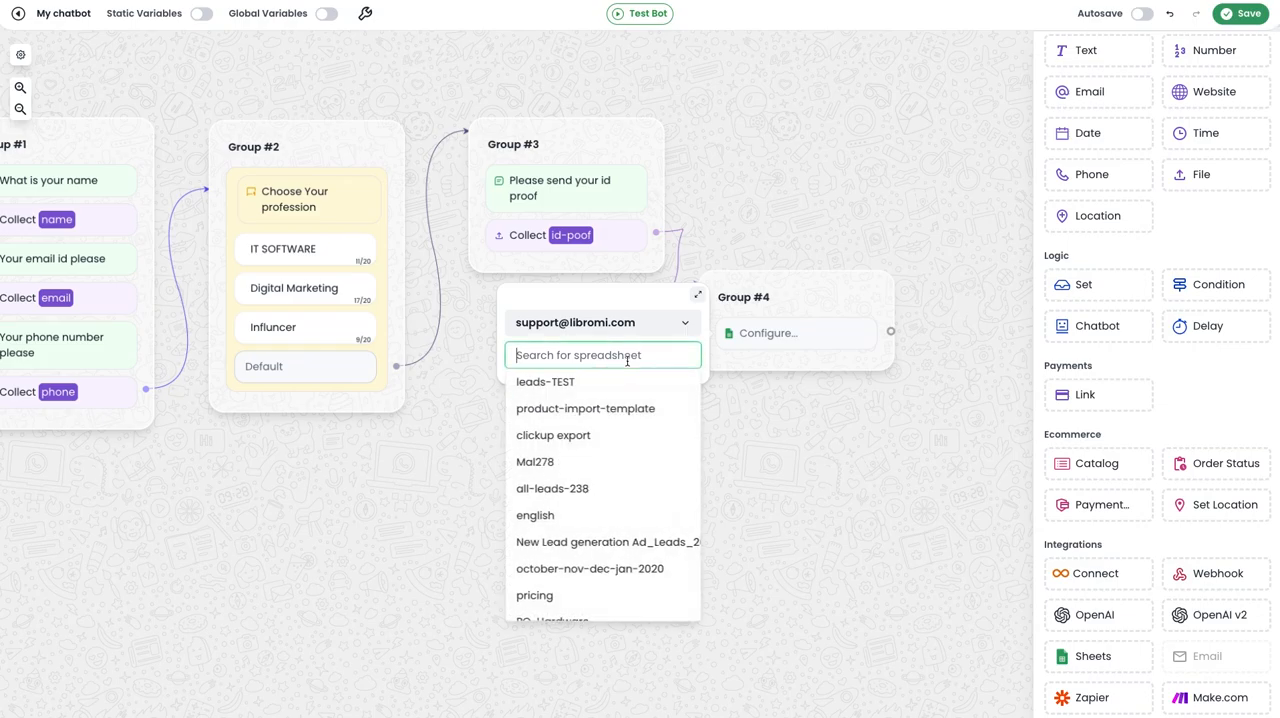
{"action": "left_click", "coordinate": [574, 392]}
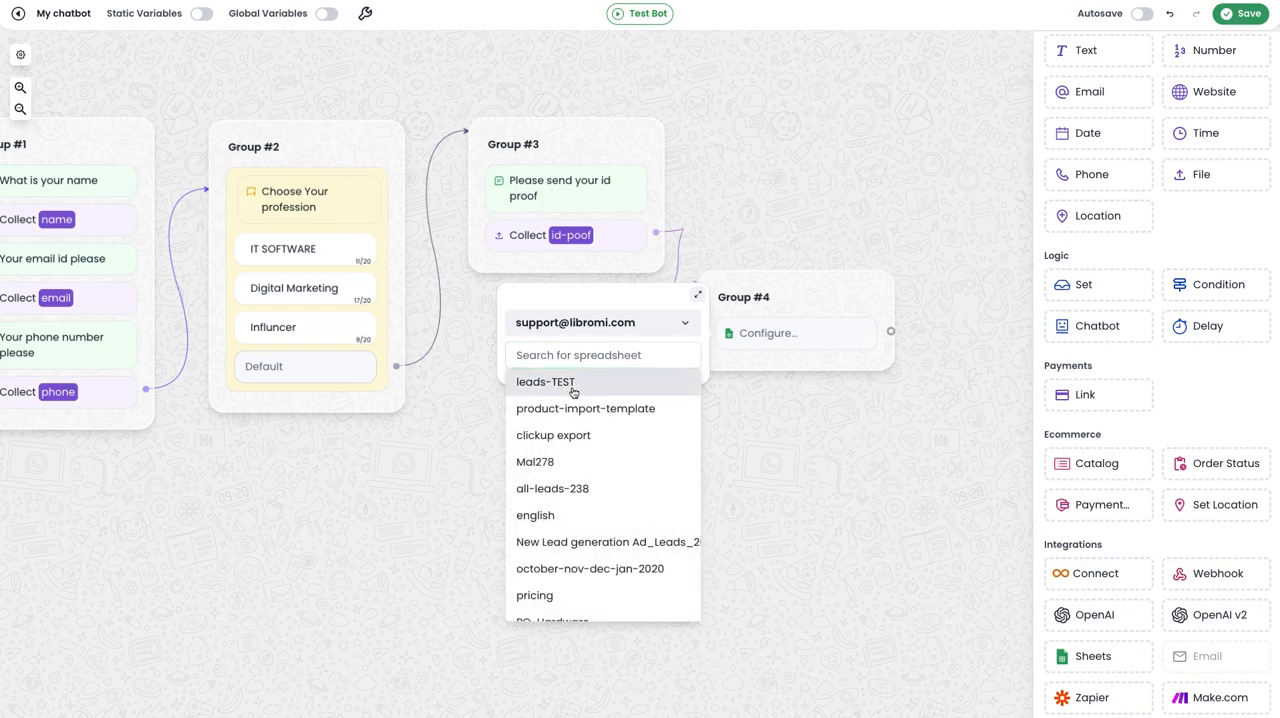
{"action": "left_click", "coordinate": [580, 372]}
Set the Sheets block's operation to Insert a row.
{"action": "left_click", "coordinate": [560, 400]}
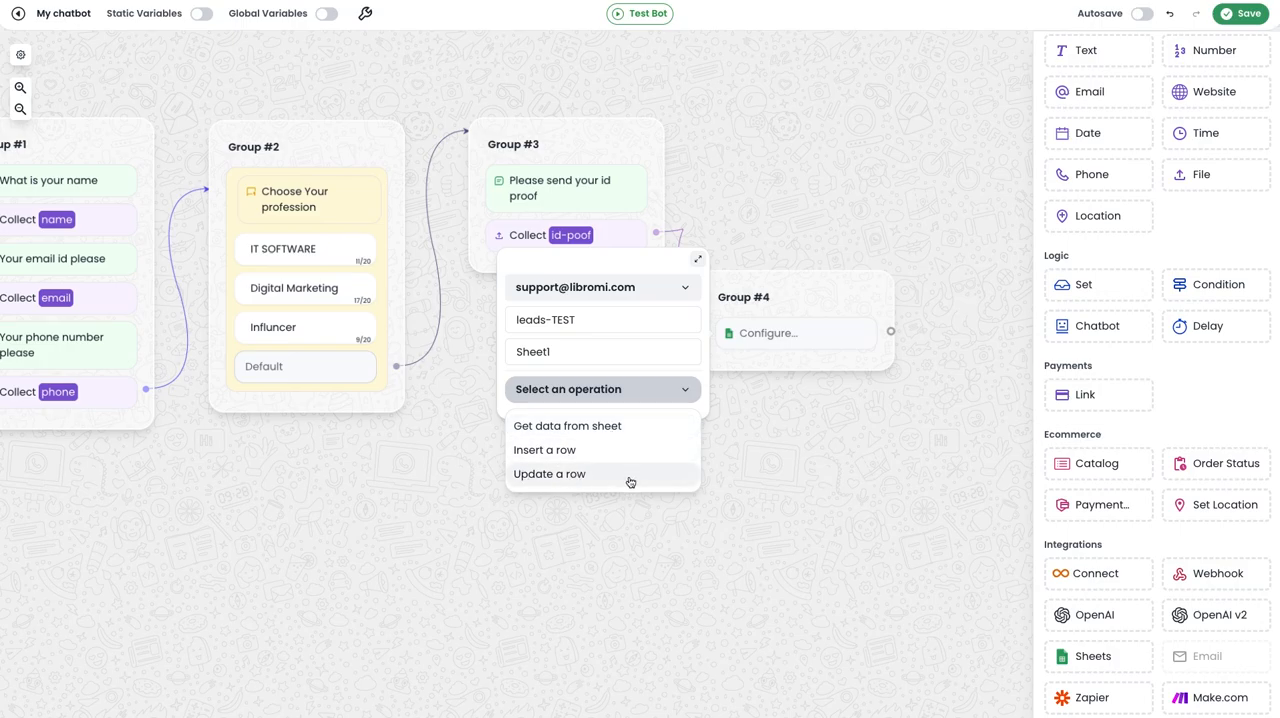
{"action": "left_click", "coordinate": [573, 452]}
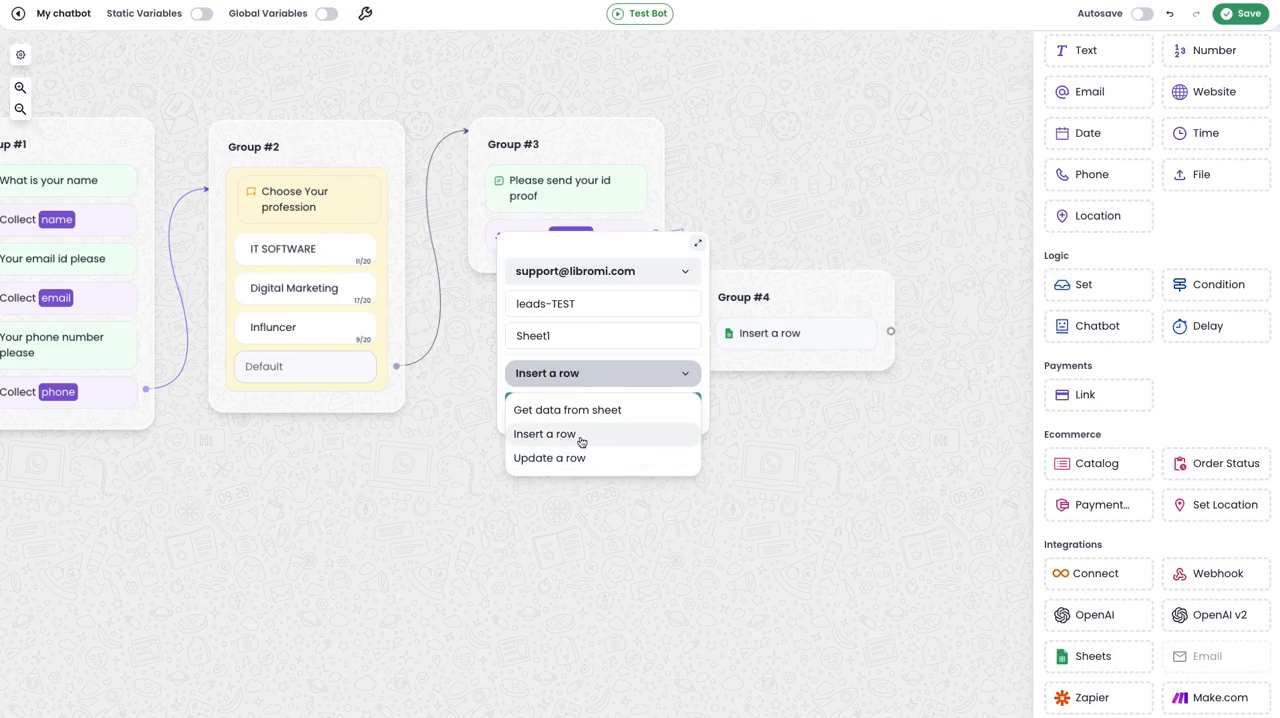
{"action": "left_click", "coordinate": [581, 441]}
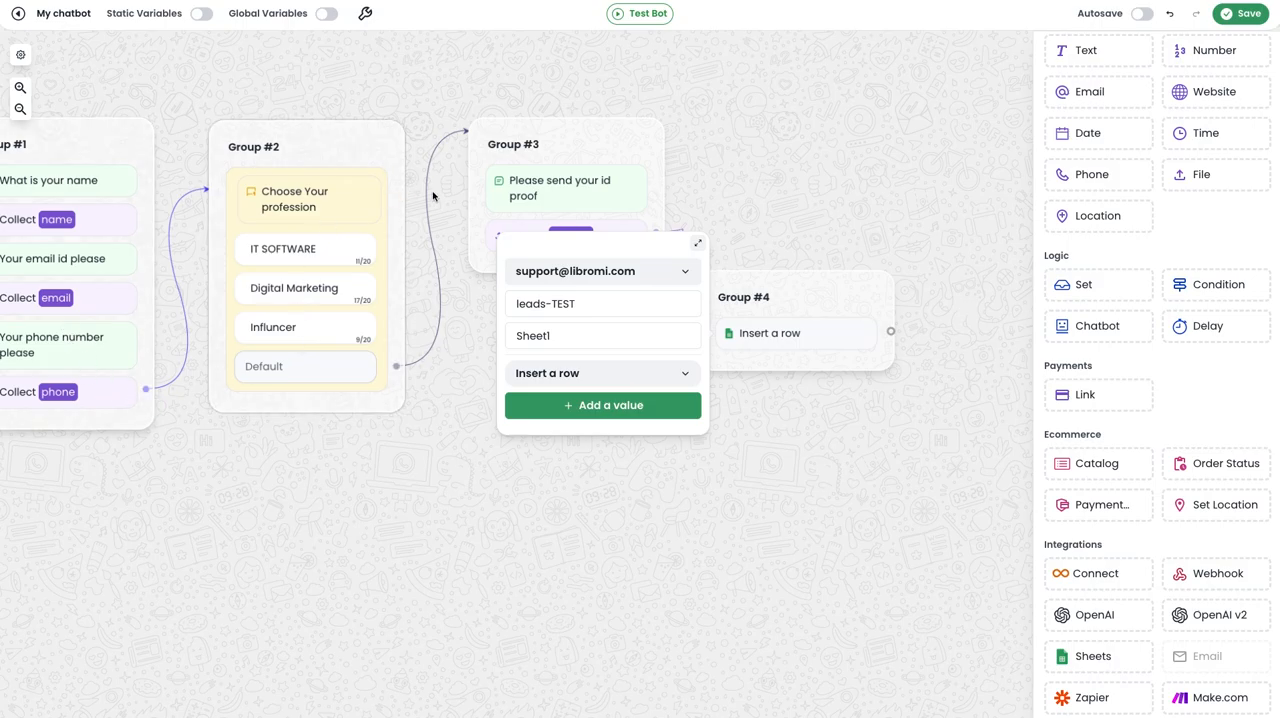
Add a row value that fills the Name column with the variable "name".
{"action": "left_click", "coordinate": [634, 416]}
{"action": "scroll", "coordinate": [610, 380], "scroll_direction": "down", "scroll_amount": 1}
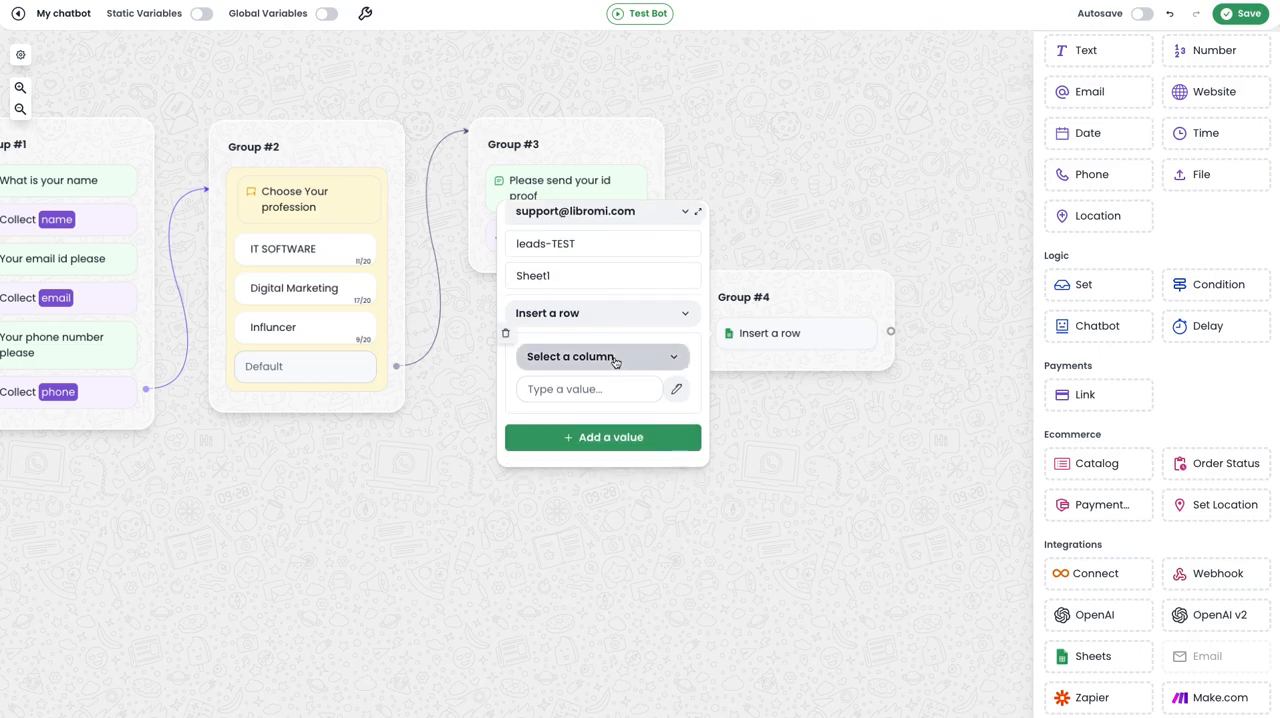
{"action": "left_click", "coordinate": [615, 358]}
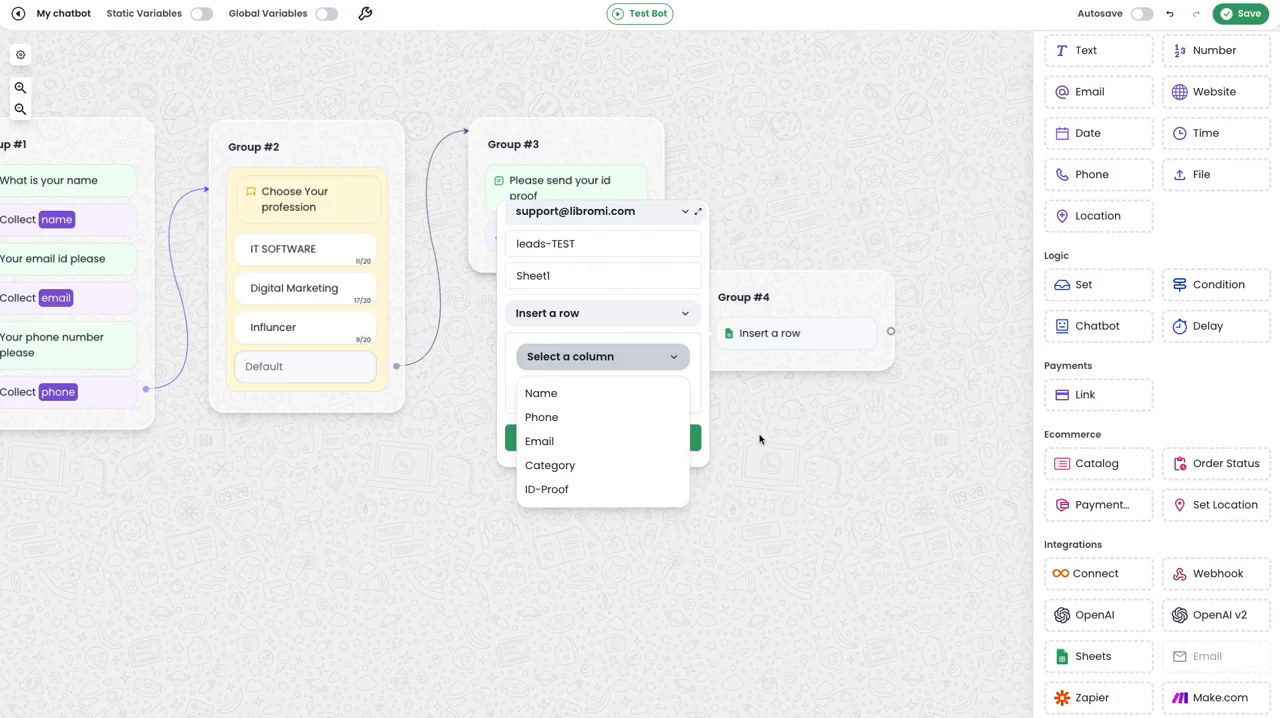
{"action": "left_click", "coordinate": [578, 397]}
{"action": "left_click", "coordinate": [598, 390]}
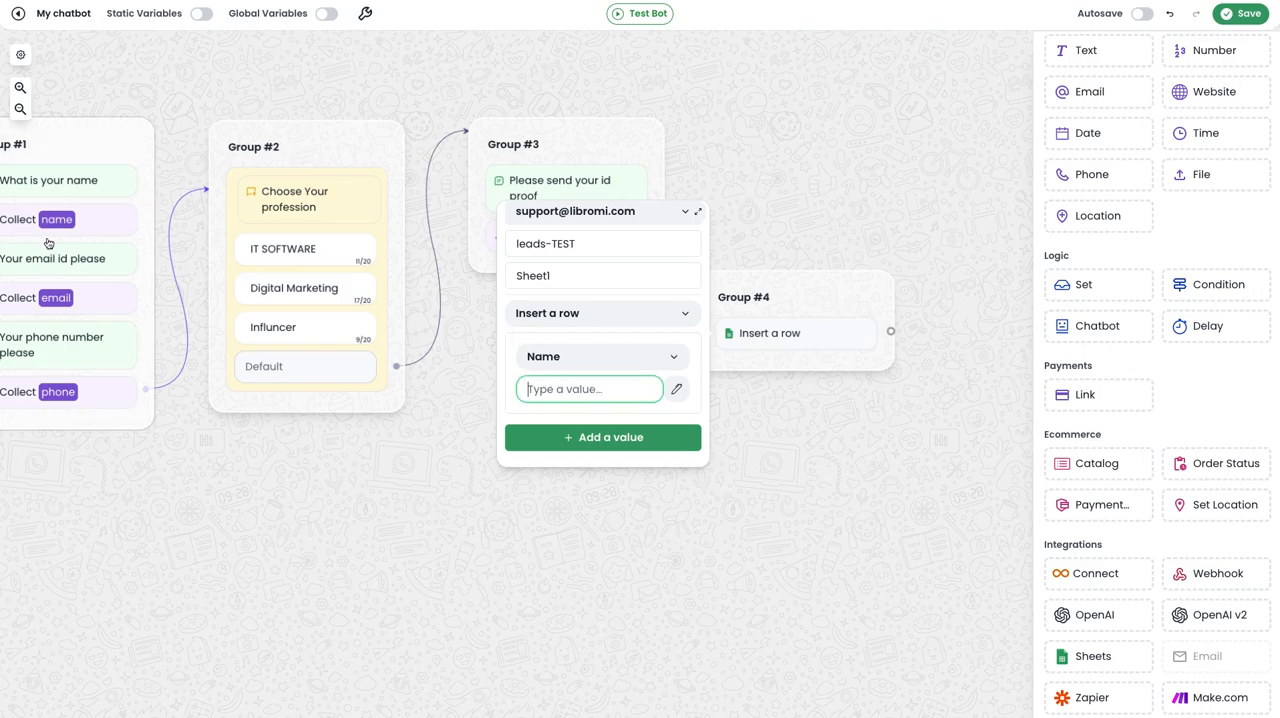
{"action": "left_click", "coordinate": [690, 390]}
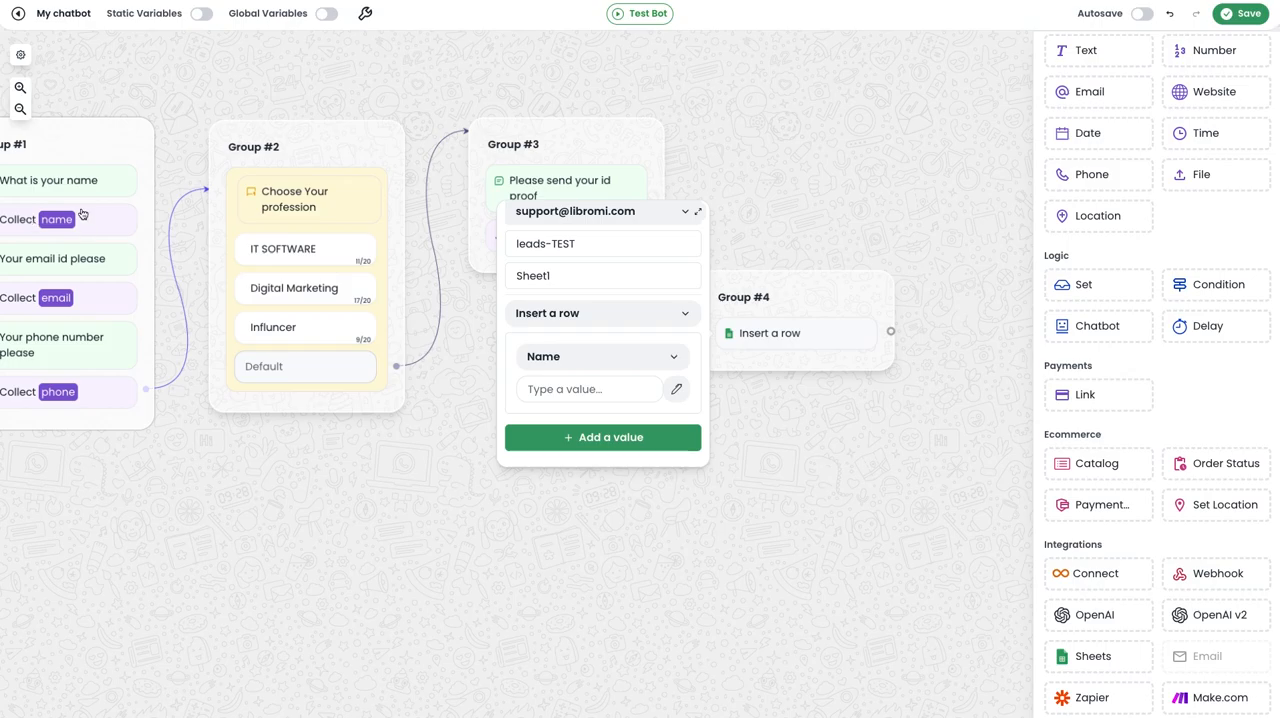
{"action": "left_click", "coordinate": [688, 391]}
{"action": "left_click", "coordinate": [609, 455]}
Enable static variables and add a row value that fills the Phone column with STAT_PHONE.
{"action": "left_click", "coordinate": [610, 438]}
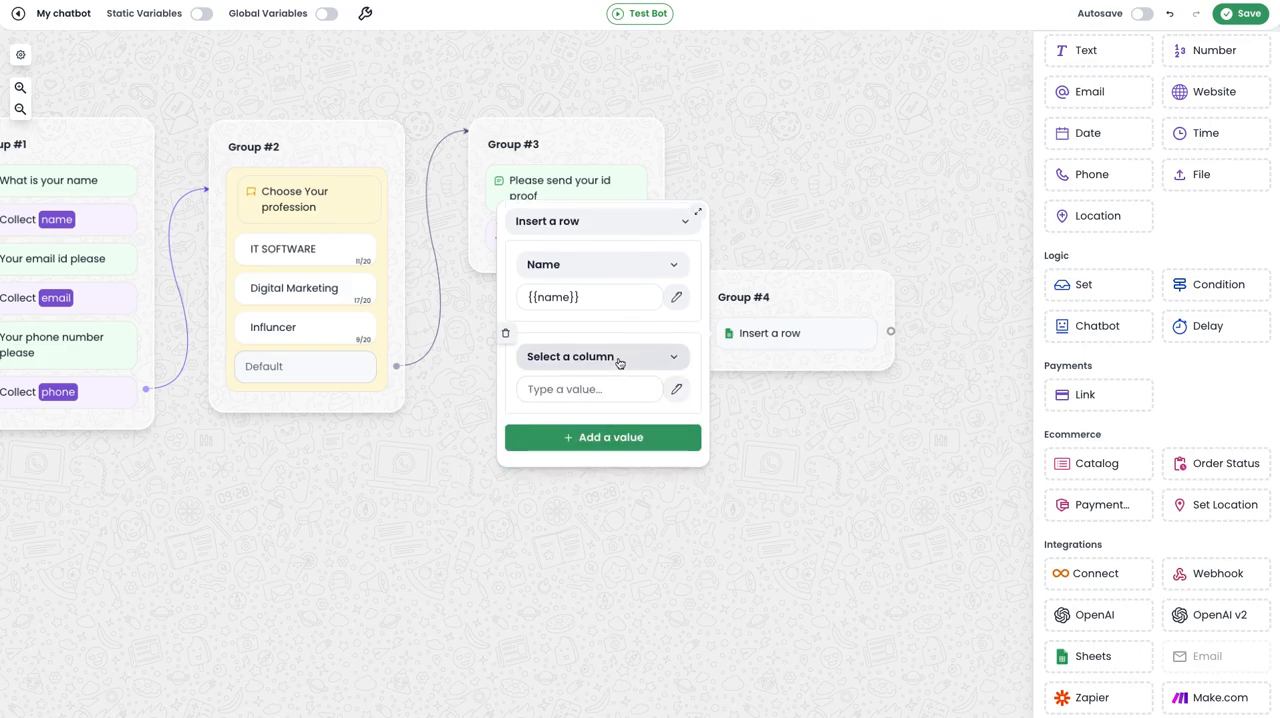
{"action": "left_click", "coordinate": [618, 360]}
{"action": "left_click", "coordinate": [598, 419]}
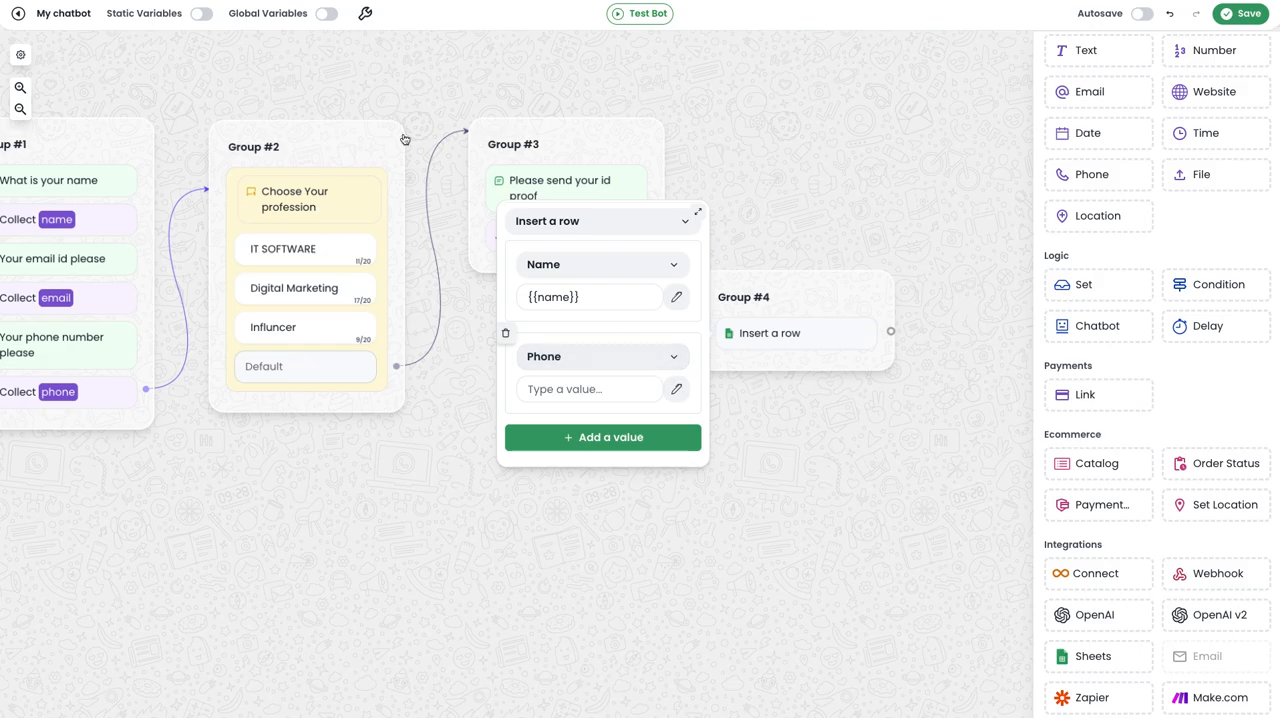
{"action": "left_click", "coordinate": [200, 15]}
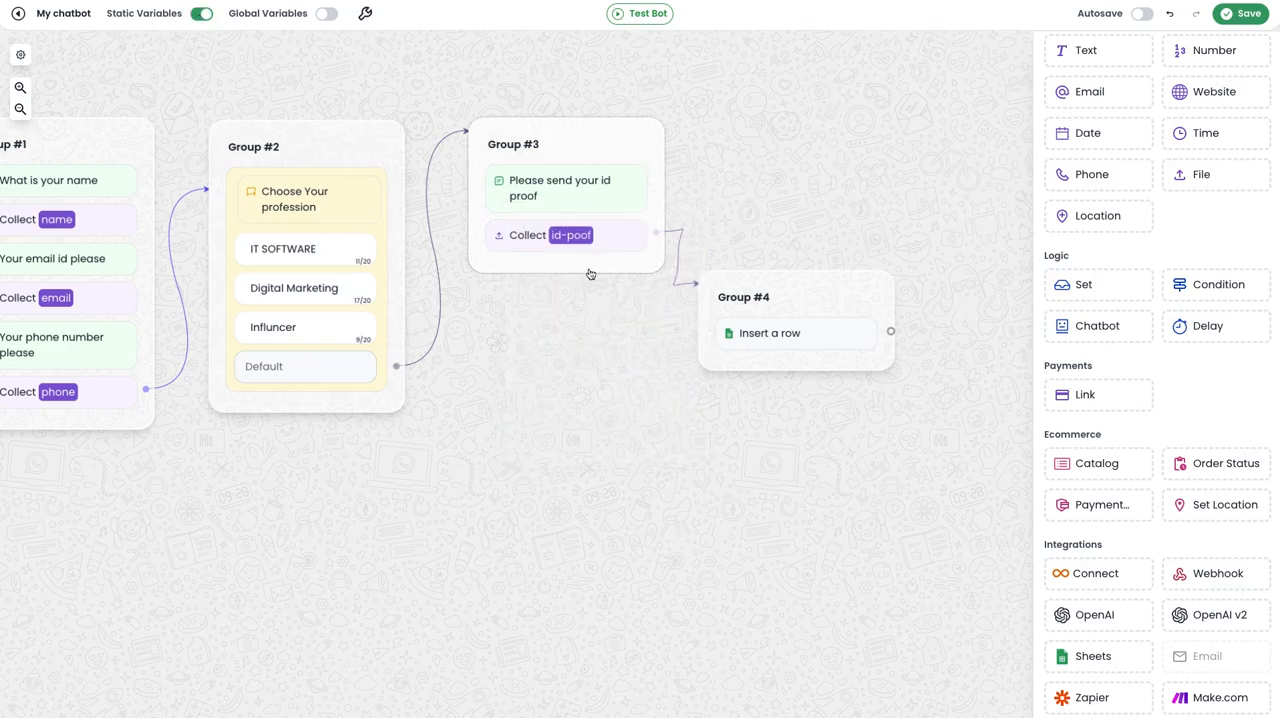
{"action": "left_click", "coordinate": [771, 335]}
{"action": "scroll", "coordinate": [637, 401], "scroll_direction": "down", "scroll_amount": 3}
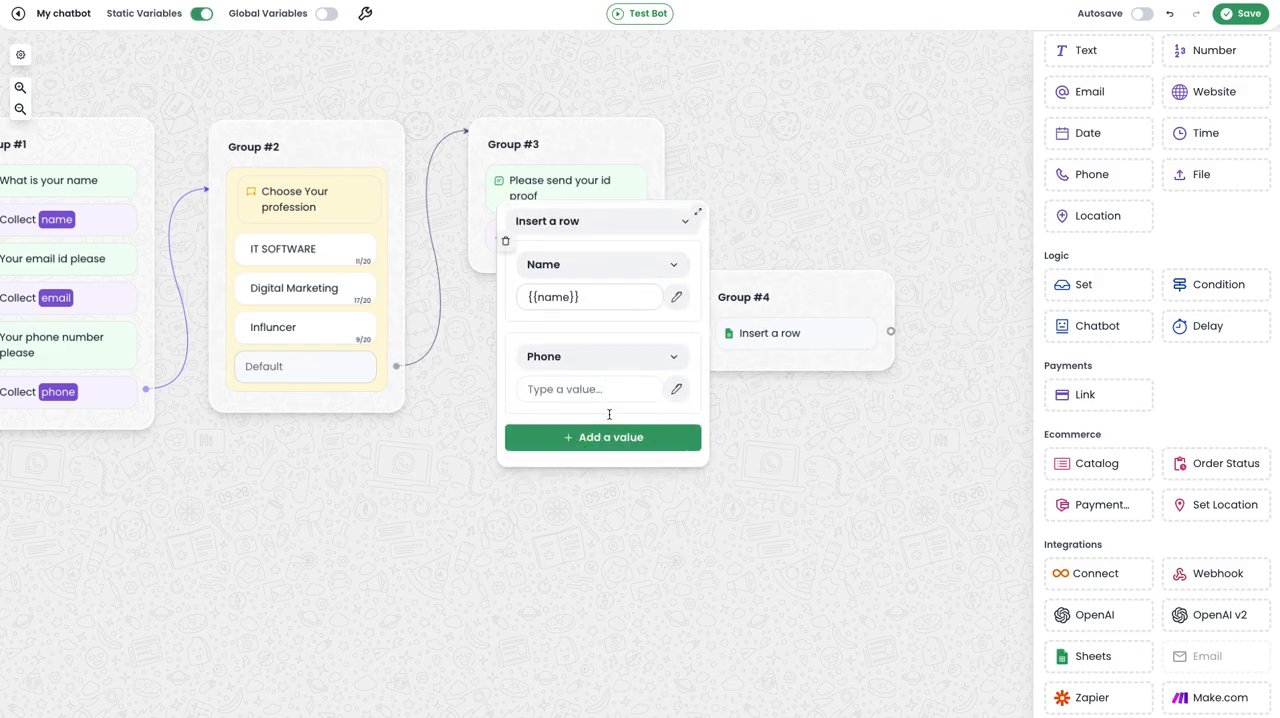
{"action": "left_click", "coordinate": [676, 389]}
{"action": "left_click", "coordinate": [608, 605]}
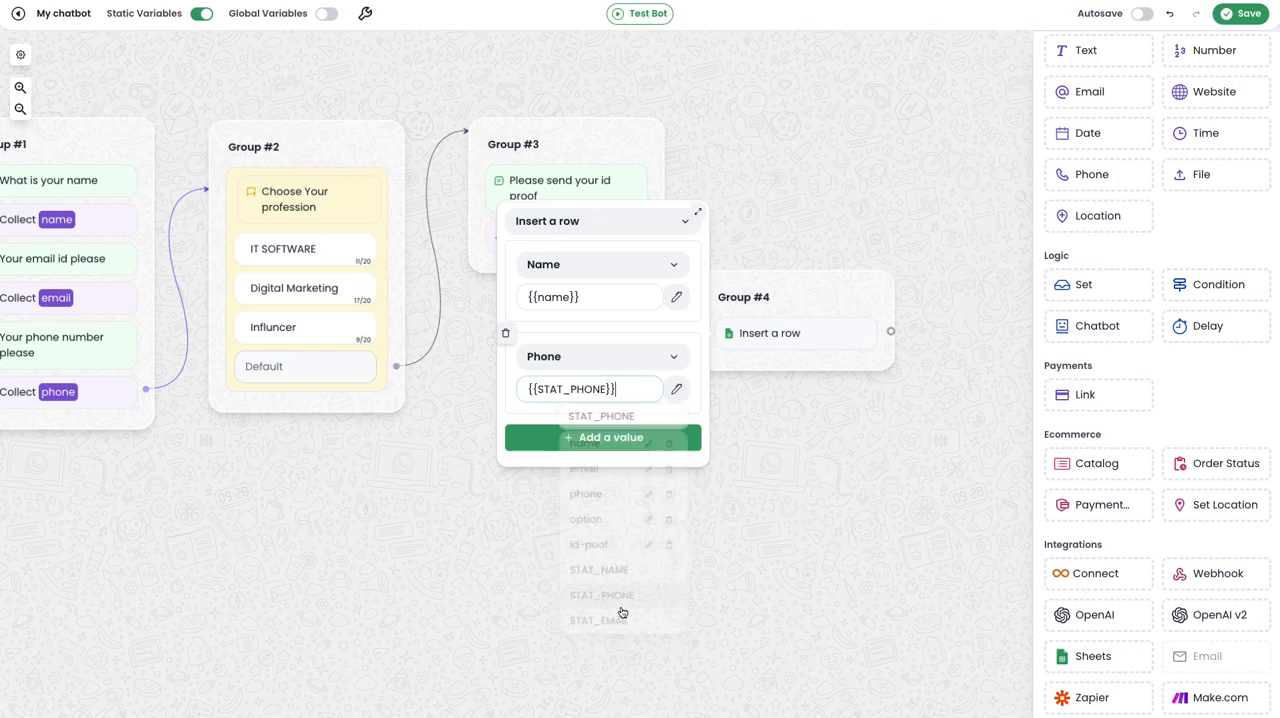
Add a row value that fills the Email column with the variable "email".
{"action": "left_click", "coordinate": [630, 439]}
{"action": "scroll", "coordinate": [631, 443], "scroll_direction": "down", "scroll_amount": 1}
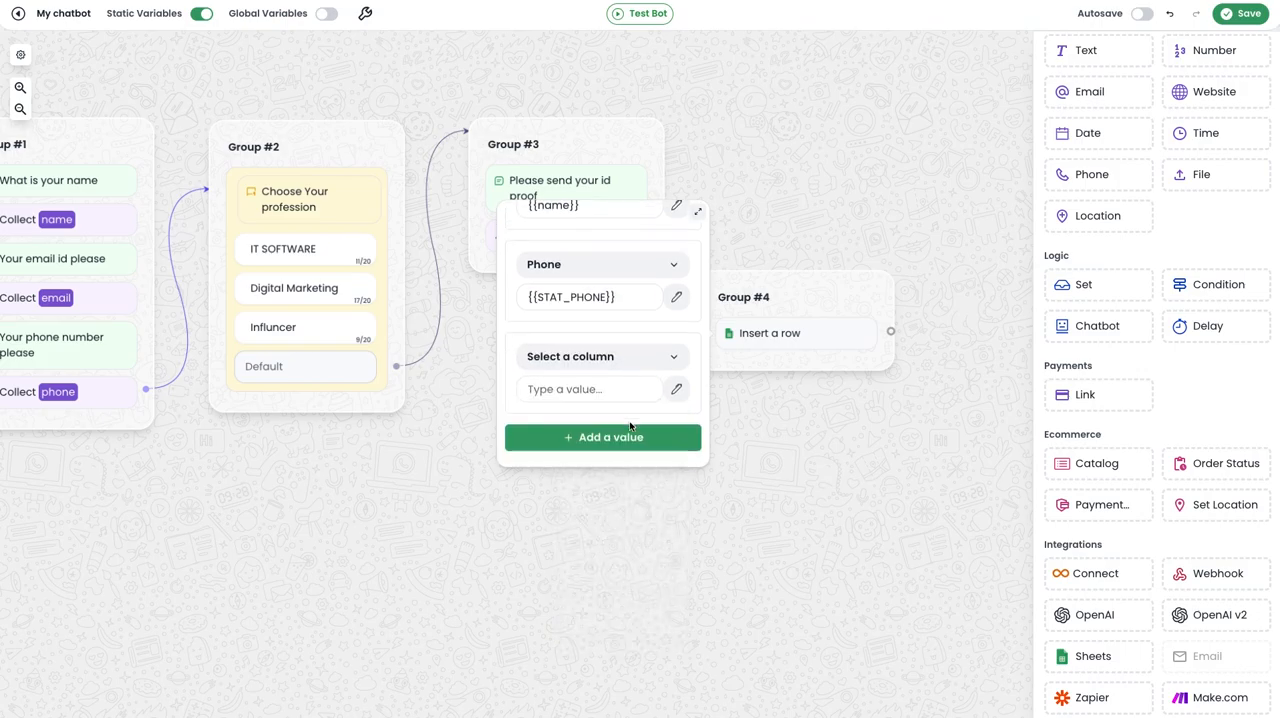
{"action": "left_click", "coordinate": [609, 357]}
{"action": "left_click", "coordinate": [589, 441]}
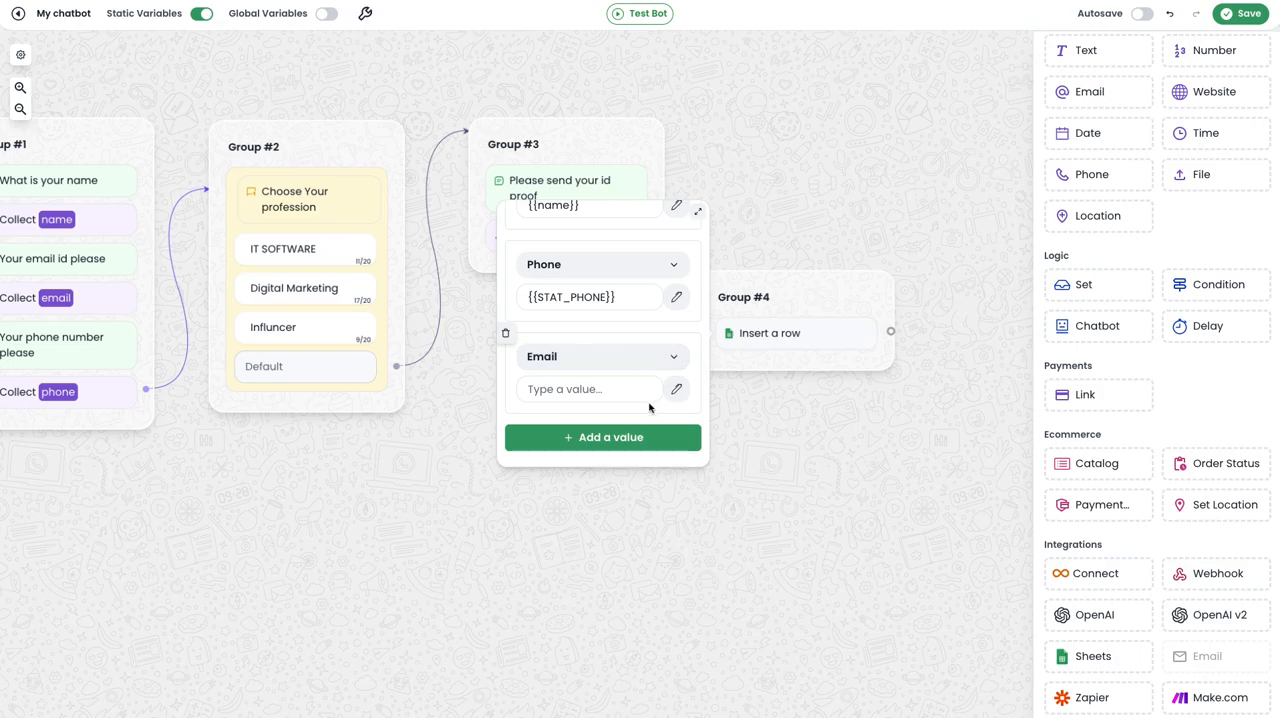
{"action": "left_click", "coordinate": [676, 389]}
{"action": "left_click", "coordinate": [606, 473]}
Add a row value that fills the Category column with the variable "option".
{"action": "left_click", "coordinate": [650, 439]}
{"action": "scroll", "coordinate": [650, 437], "scroll_direction": "down", "scroll_amount": 1}
{"action": "left_click", "coordinate": [609, 357]}
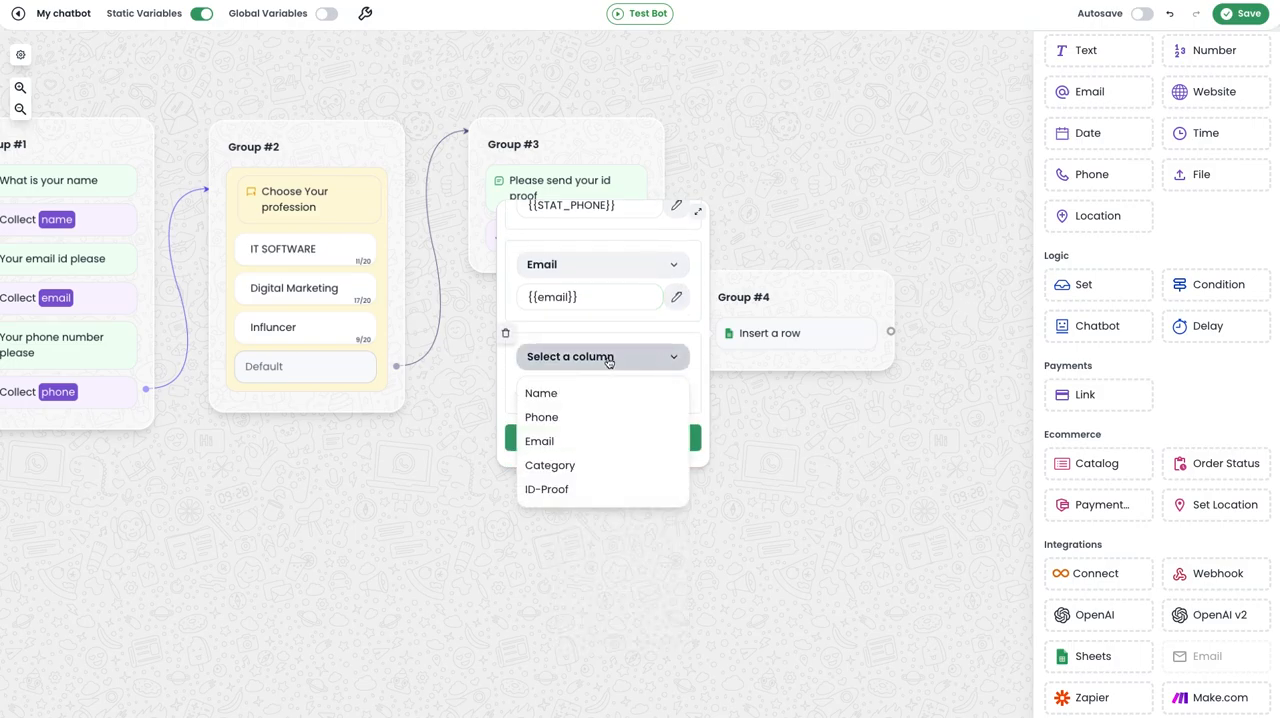
{"action": "left_click", "coordinate": [596, 466]}
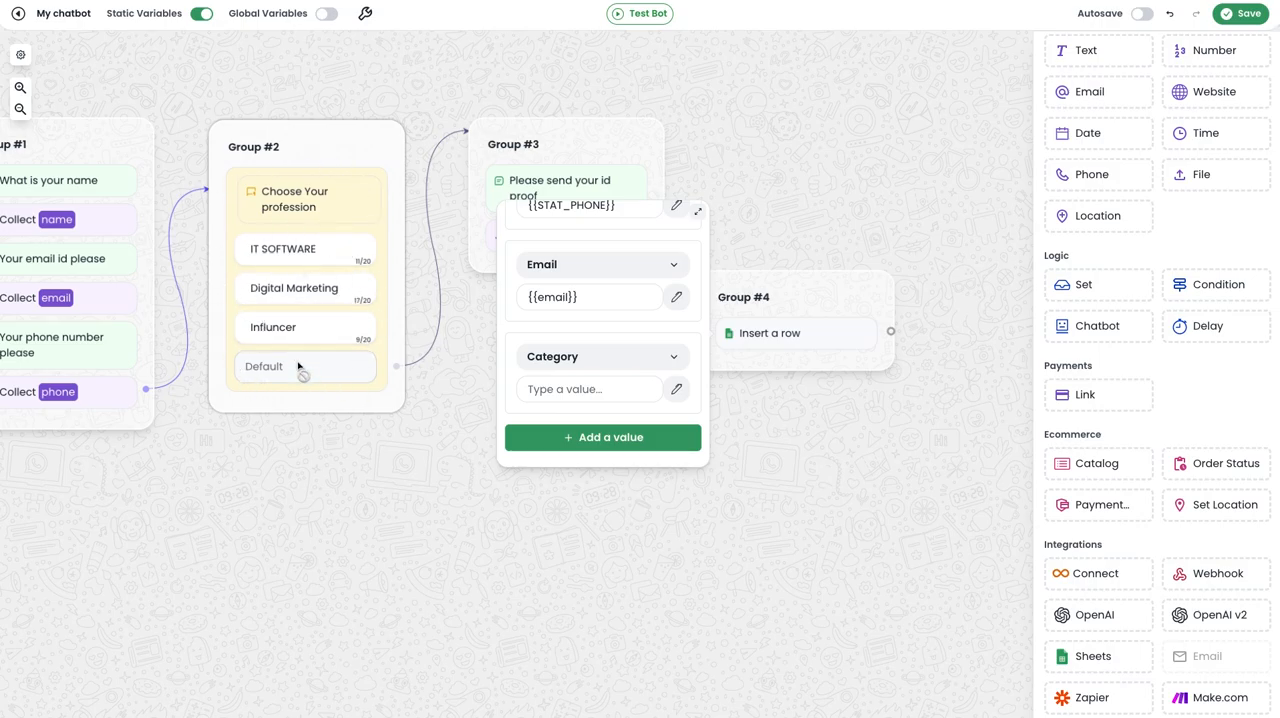
{"action": "left_click", "coordinate": [677, 389]}
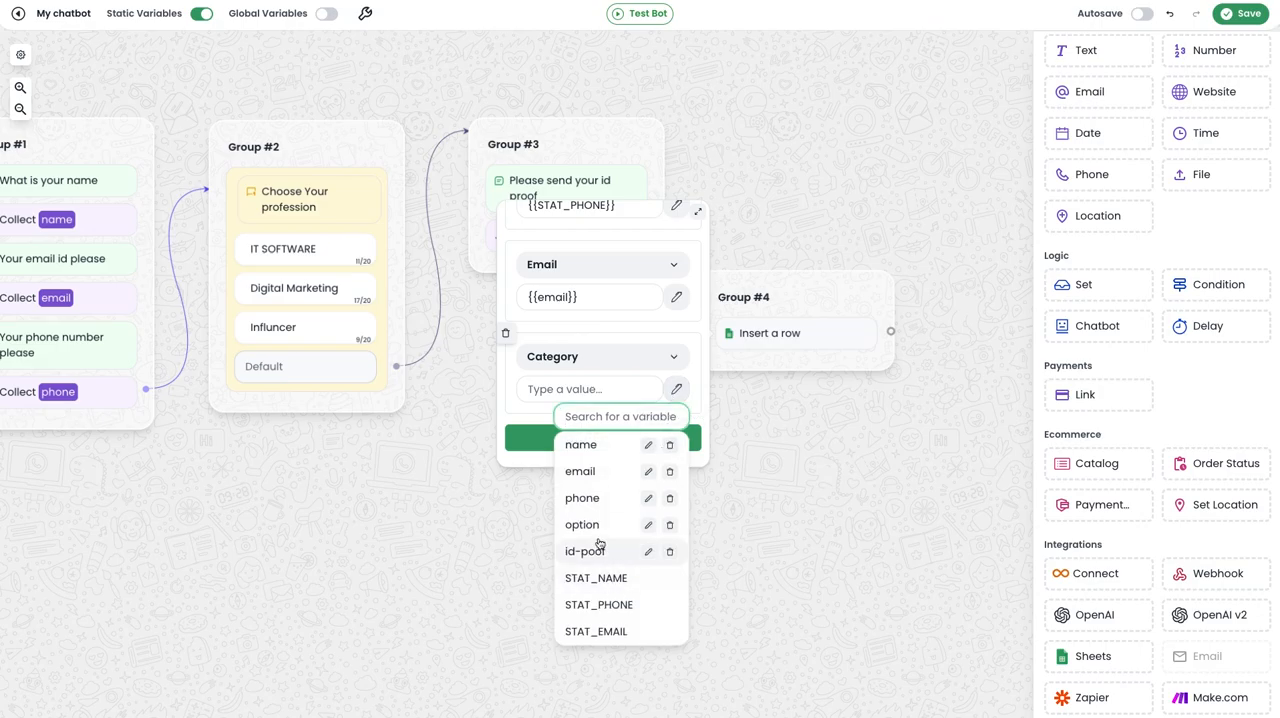
{"action": "left_click", "coordinate": [597, 530]}
Add a row value that fills the ID-Proof column with the variable "id-poof", and close the Sheets block's settings.
{"action": "left_click", "coordinate": [606, 437]}
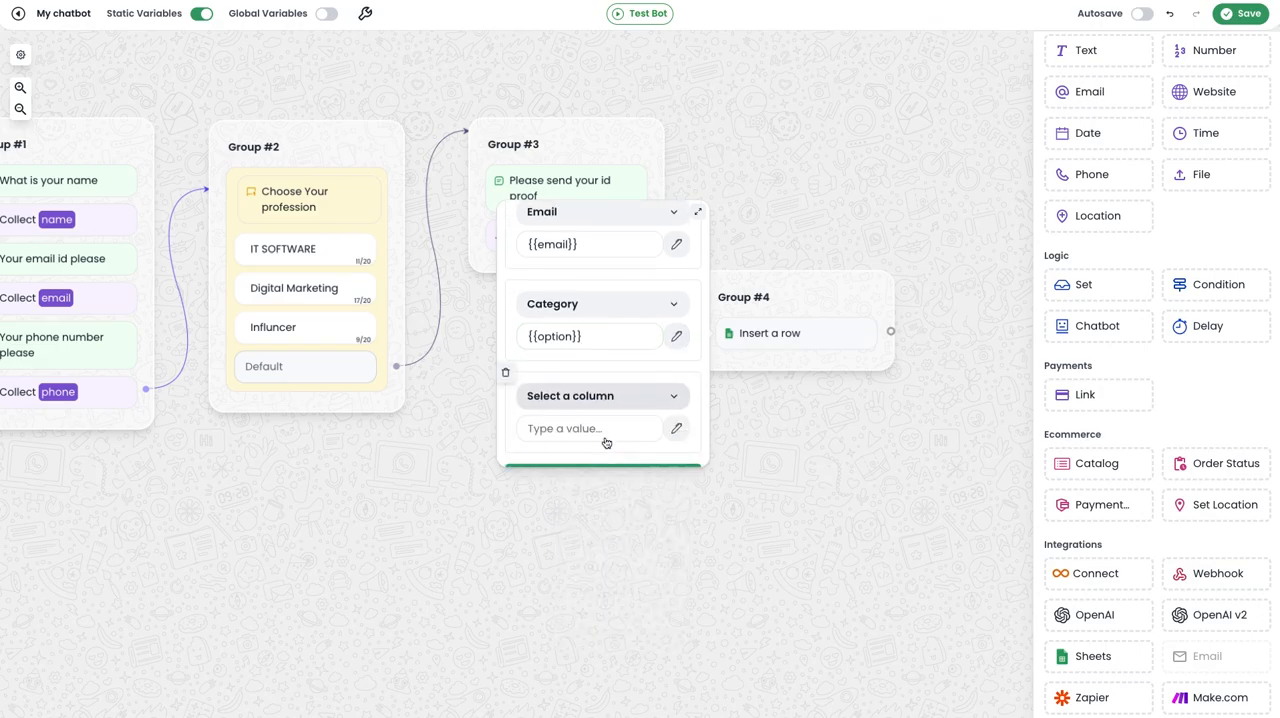
{"action": "left_click", "coordinate": [611, 366]}
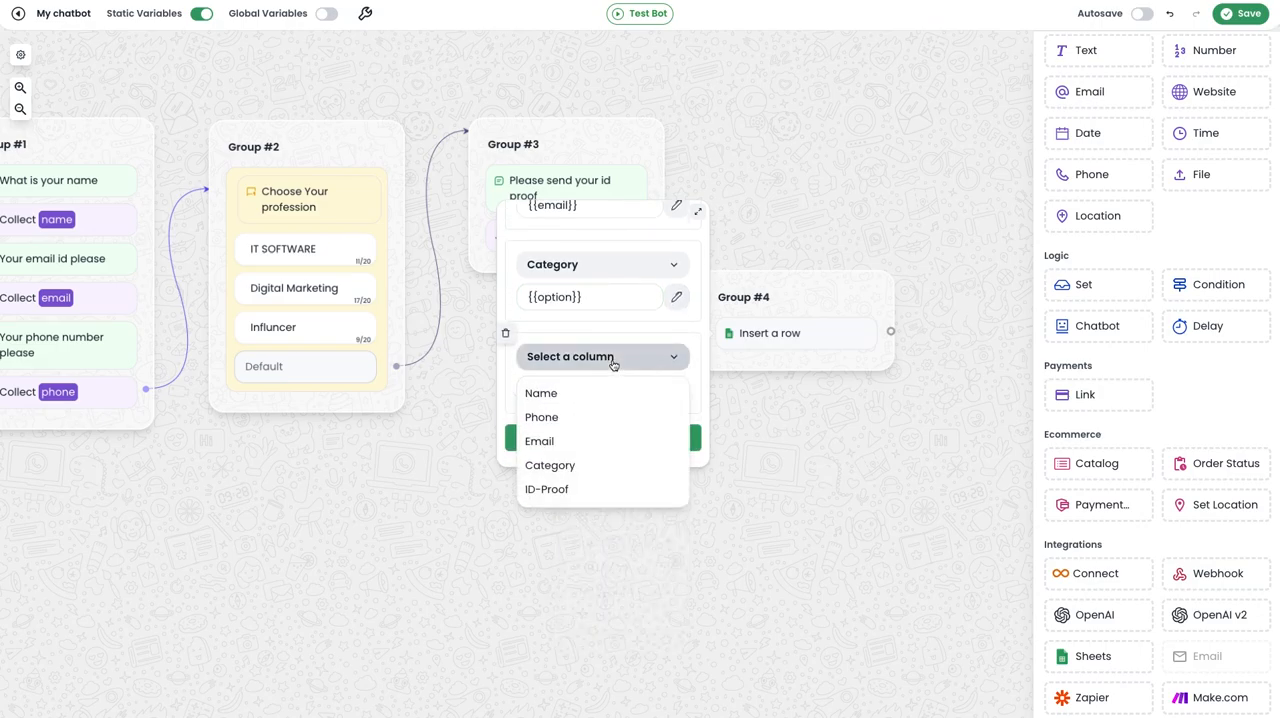
{"action": "left_click", "coordinate": [567, 490]}
{"action": "left_click", "coordinate": [677, 389]}
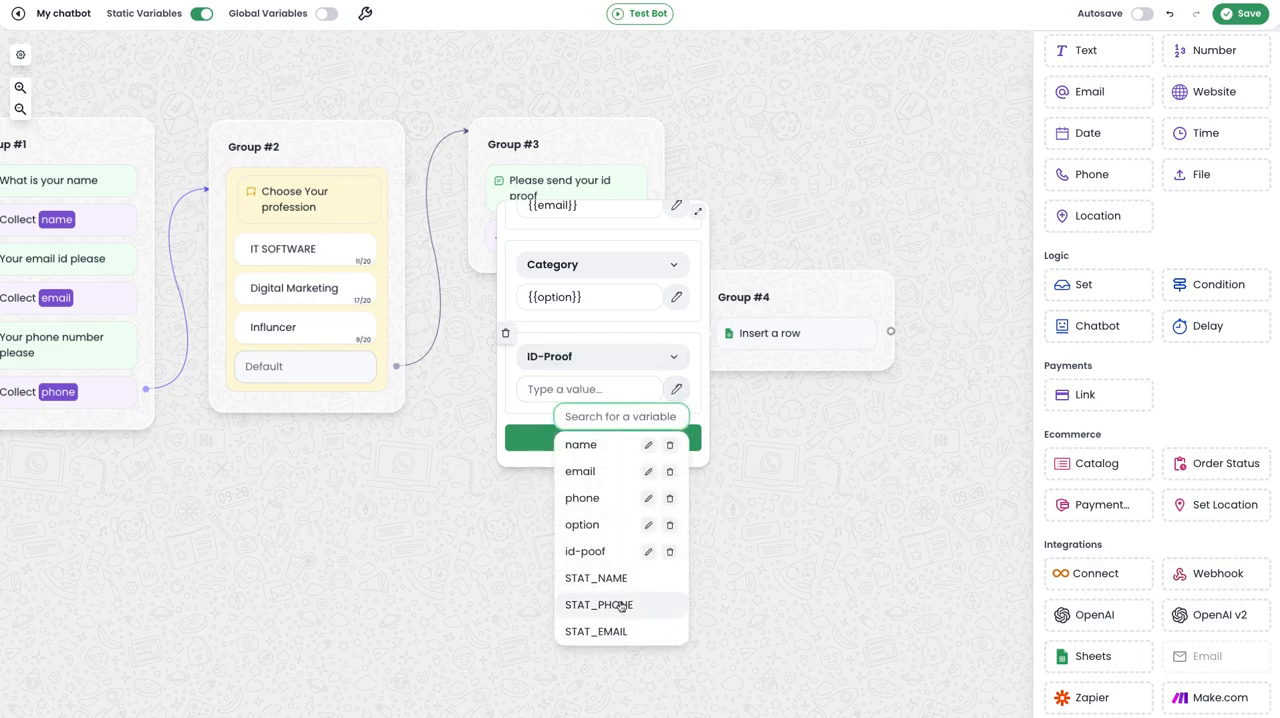
{"action": "left_click", "coordinate": [595, 553]}
{"action": "scroll", "coordinate": [575, 330], "scroll_direction": "up", "scroll_amount": 3}
{"action": "scroll", "coordinate": [578, 349], "scroll_direction": "up", "scroll_amount": 3}
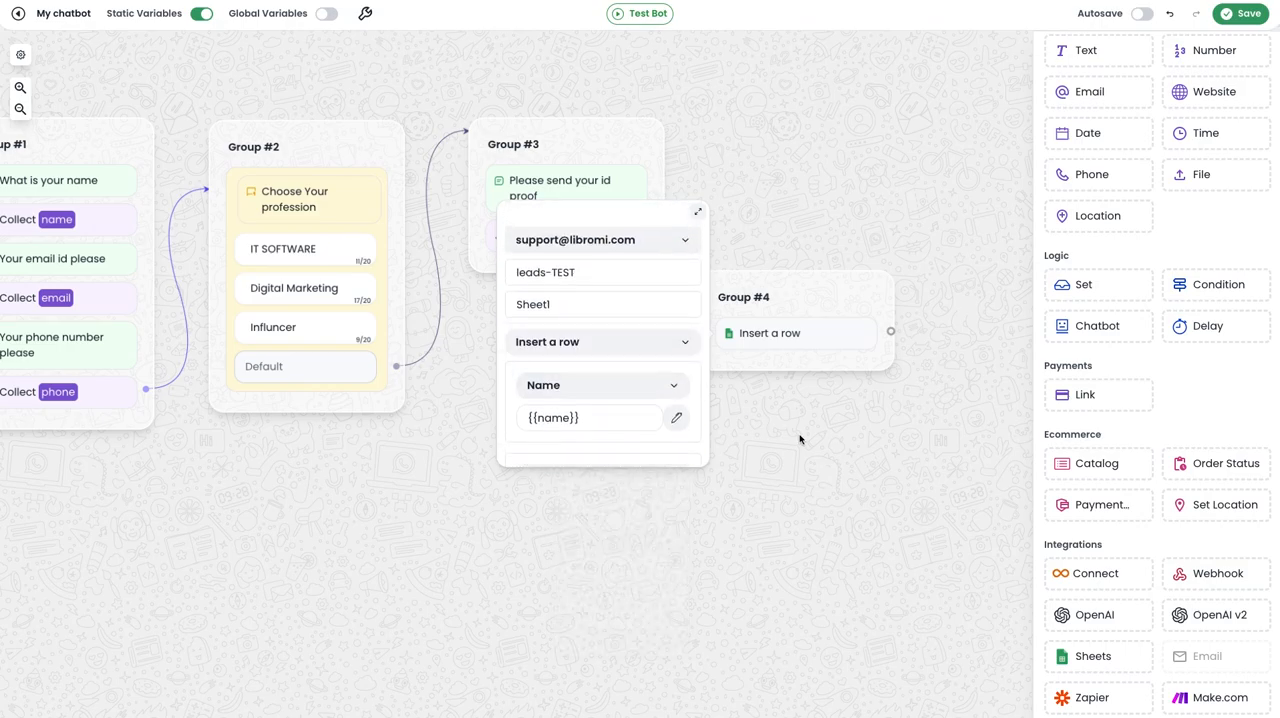
{"action": "left_click", "coordinate": [829, 449]}
Move Group #4 down and to the left, and add a text message group linked from its Sheets block, reading "Thank you".
{"action": "left_click_drag", "start_coordinate": [842, 352], "coordinate": [818, 412]}
{"action": "left_click_drag", "start_coordinate": [772, 336], "coordinate": [728, 339]}
{"action": "scroll", "coordinate": [1111, 117], "scroll_direction": "up", "scroll_amount": 3}
{"action": "left_click_drag", "start_coordinate": [1094, 72], "coordinate": [872, 455]}
{"action": "type", "text": "Thank you"}
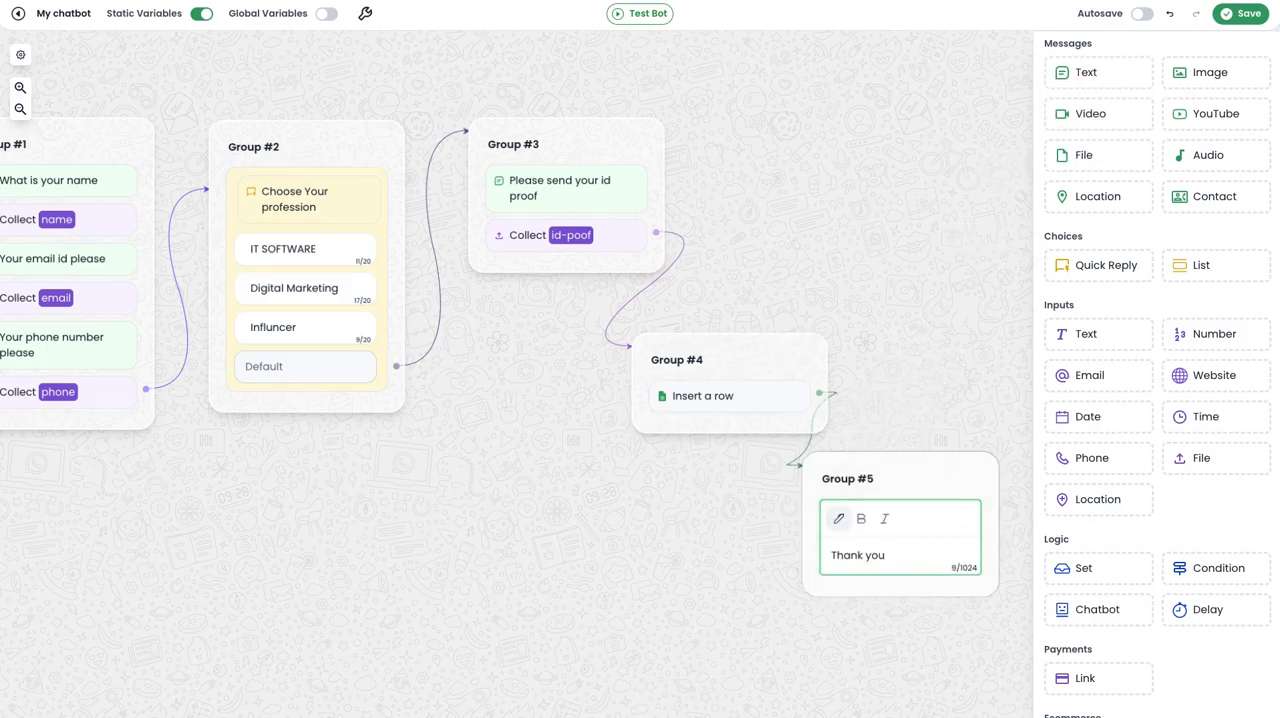
{"action": "left_click", "coordinate": [906, 340]}
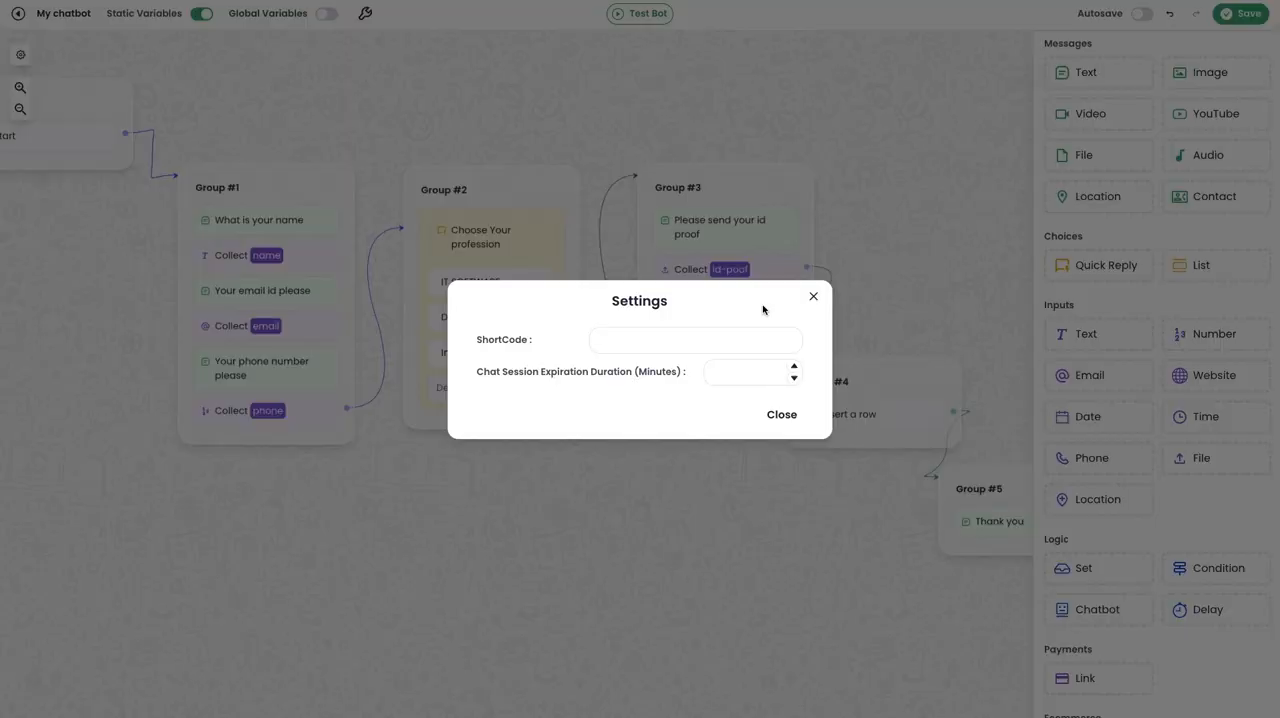
Set the chatbot's ShortCode to "GOOGLE" in its settings and close them.
{"action": "left_click", "coordinate": [677, 339]}
{"action": "type", "text": "GOOGLE"}
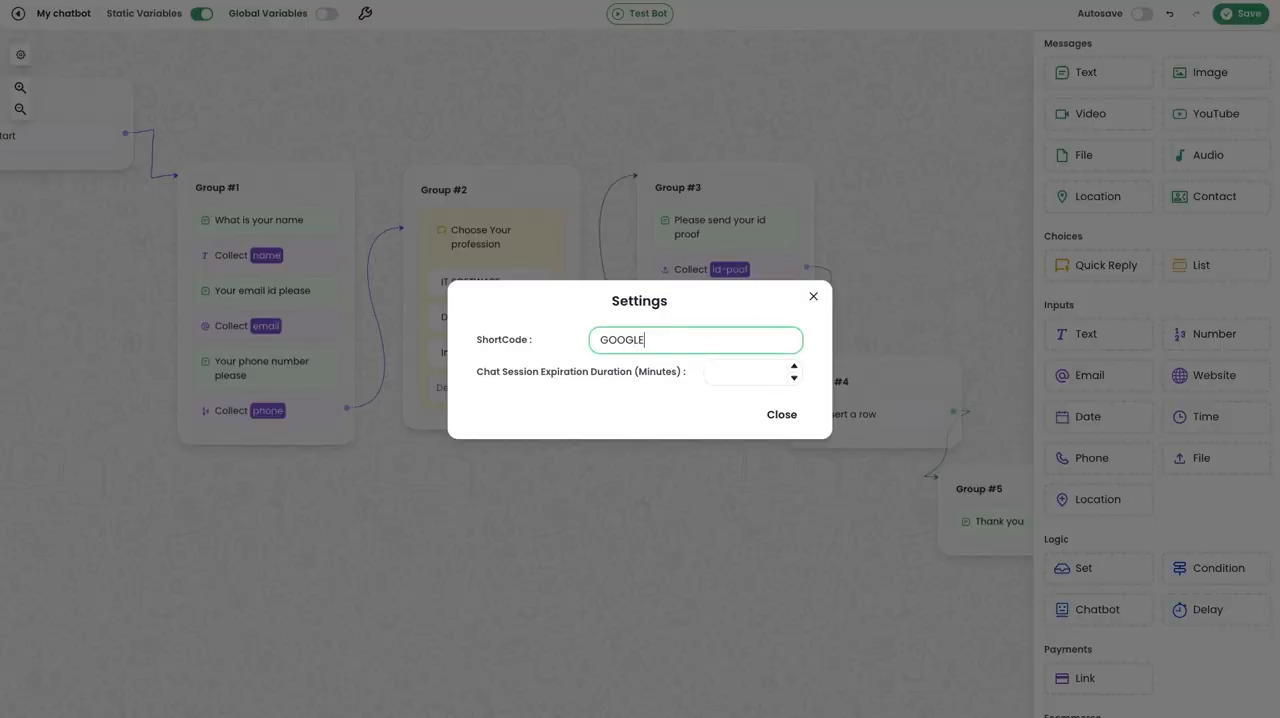
{"action": "left_click", "coordinate": [781, 414]}
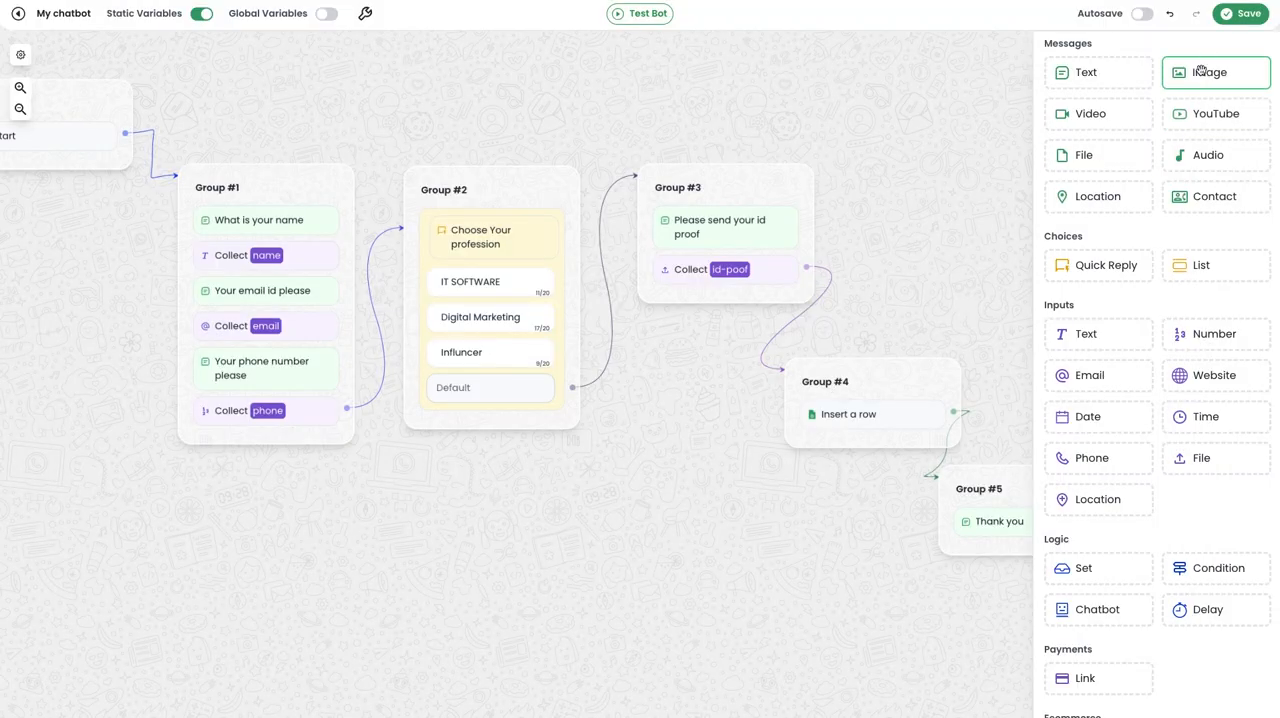
Save the chatbot, switch to its WhatsApp chat and start the flow by sending "#start google".
{"action": "left_click", "coordinate": [1240, 13]}
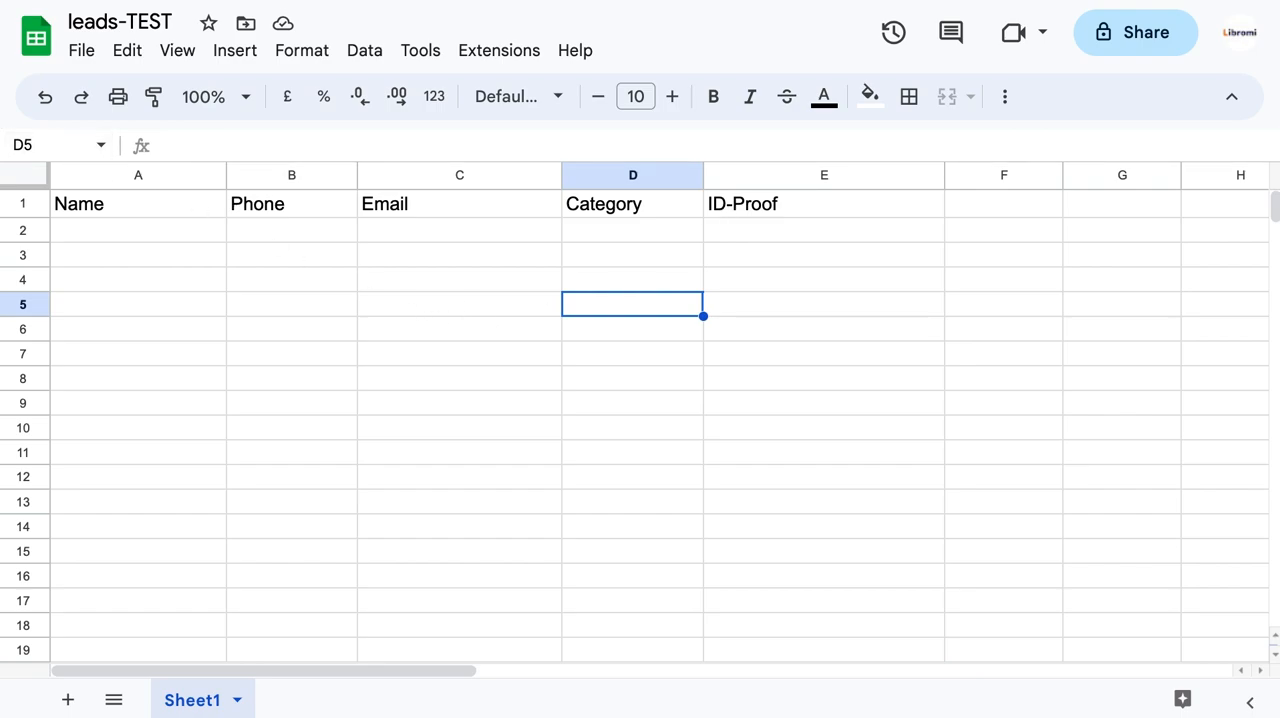
{"action": "key", "text": "super+Tab"}
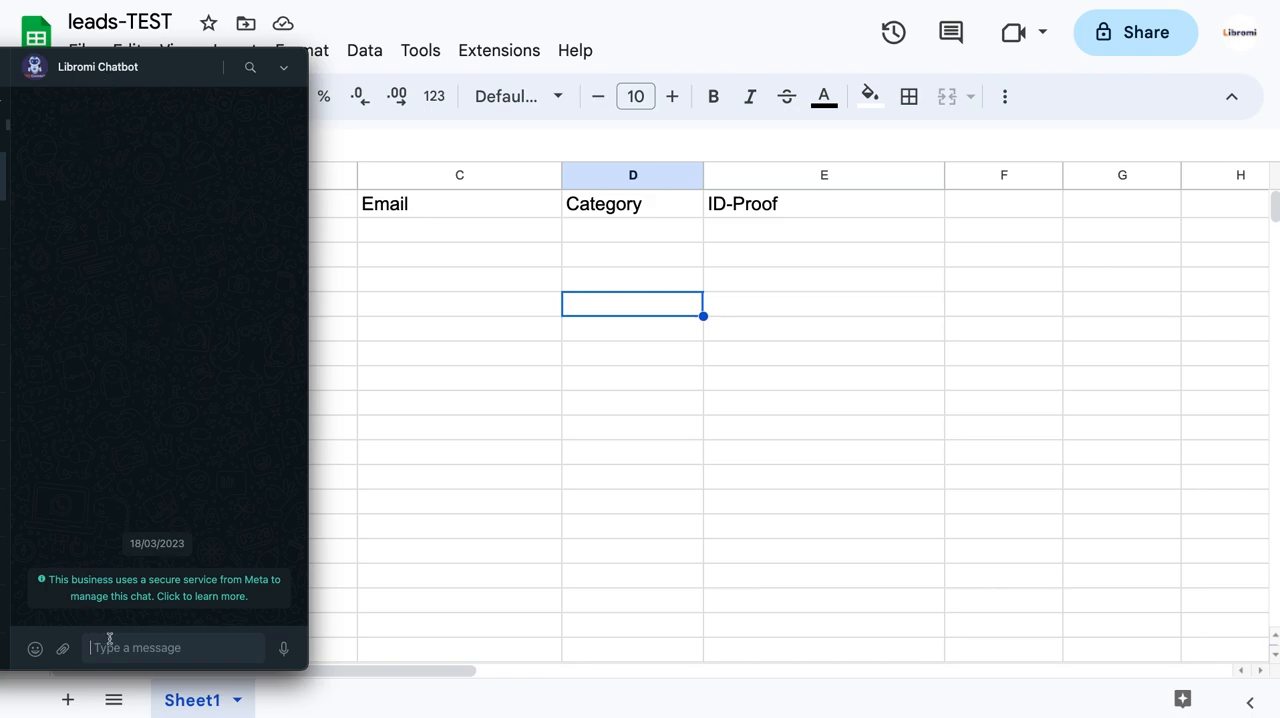
{"action": "type", "text": "#start google"}
{"action": "key", "text": "Return"}
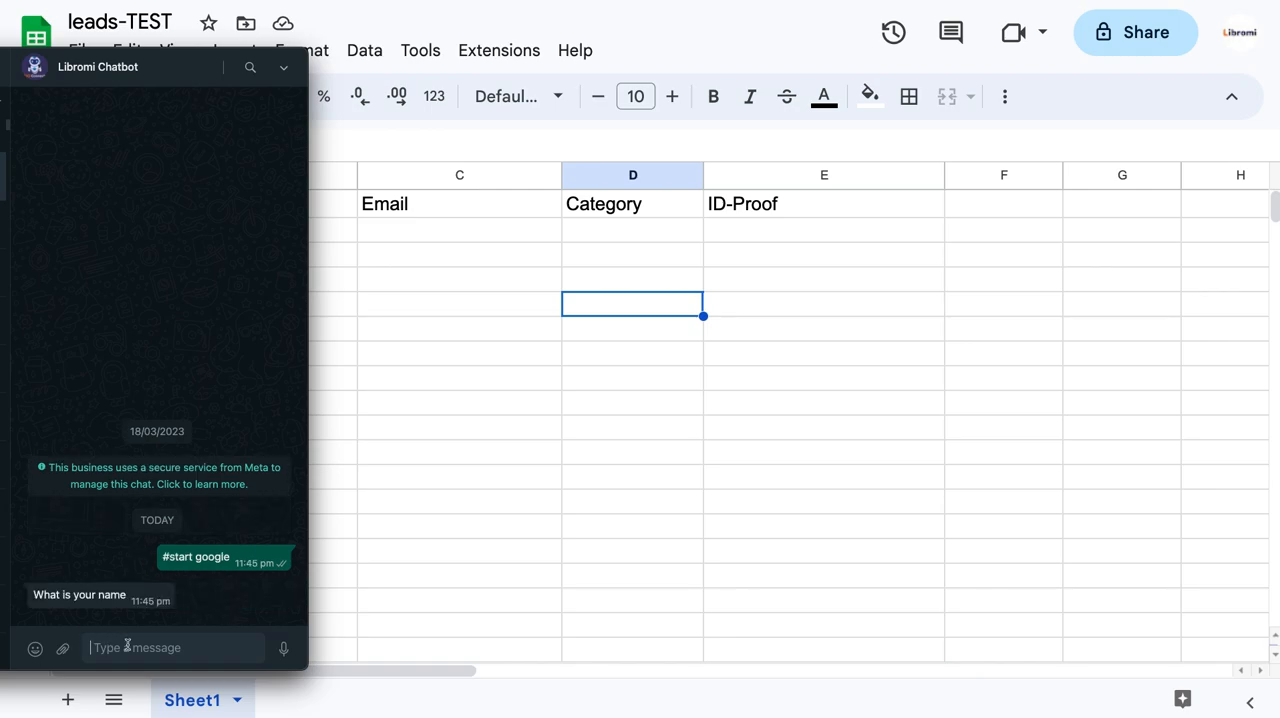
Answer the chatbot's first two questions with the lead's full name and e-mail address.
{"action": "key", "text": "Return"}
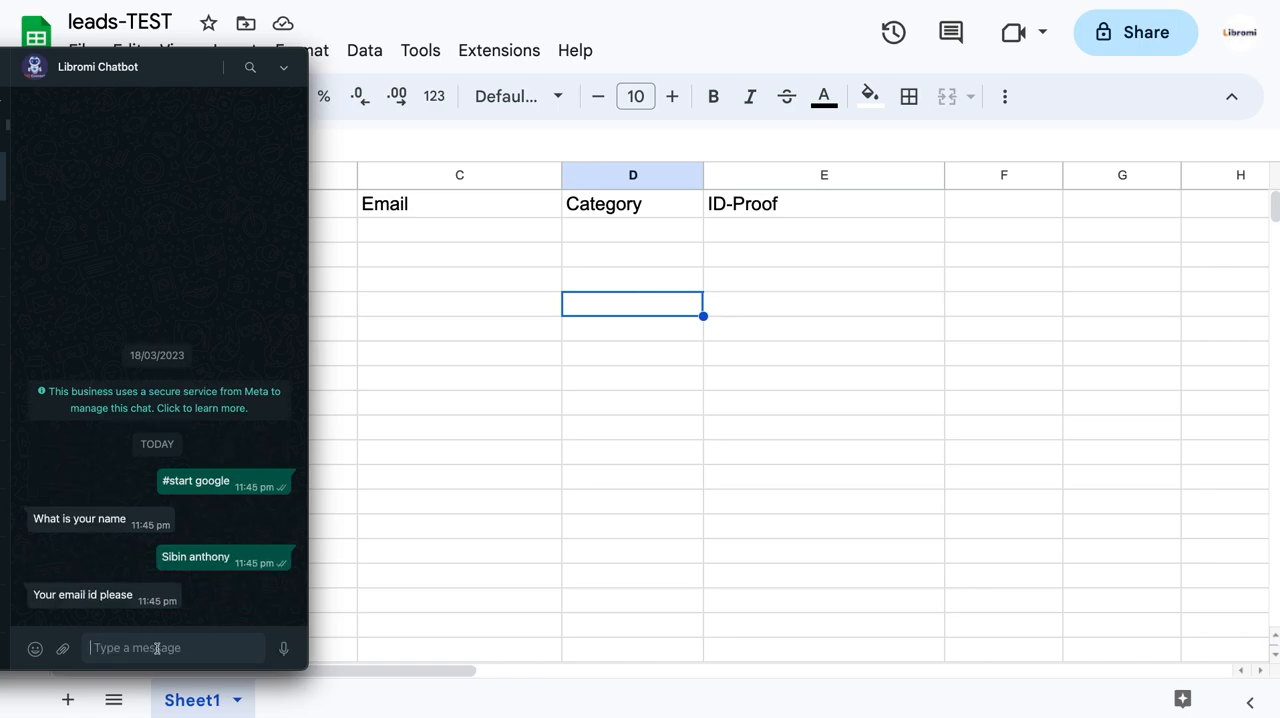
{"action": "key", "text": "Return"}
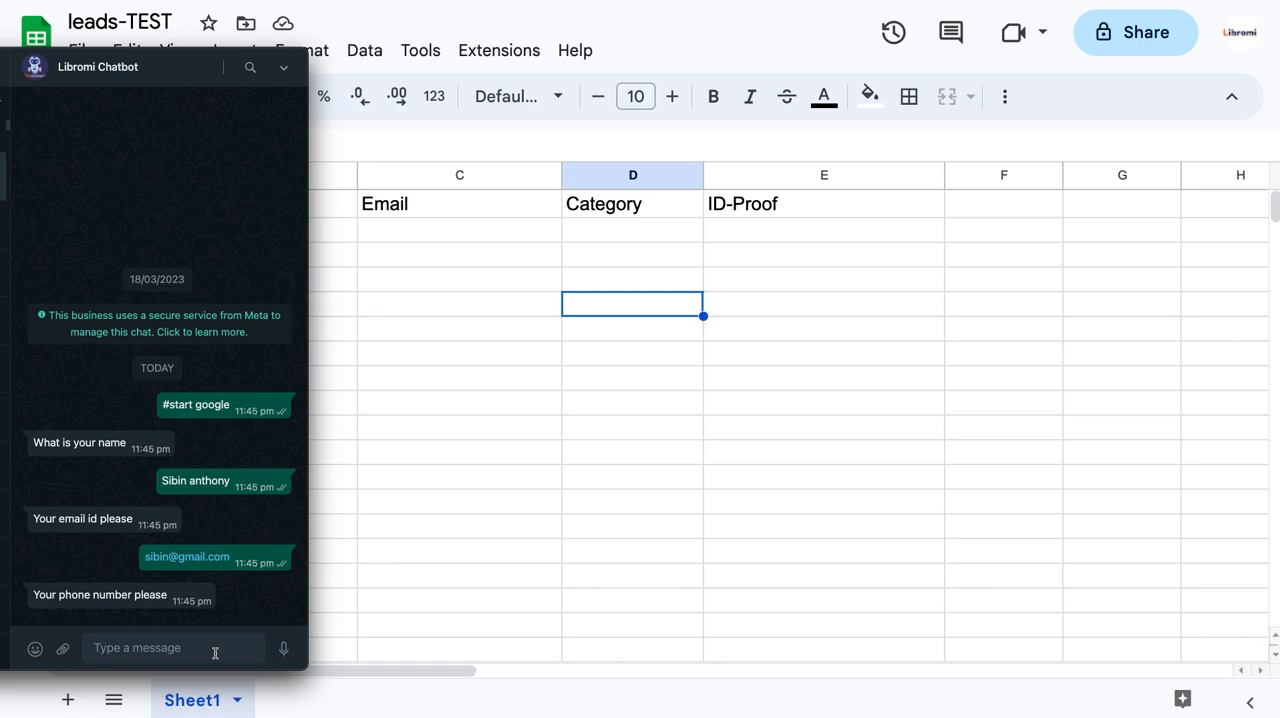
Answer the chatbot's phone question with the lead's phone number and choose "IT SOFTWARE" as the profession.
{"action": "left_click", "coordinate": [284, 650]}
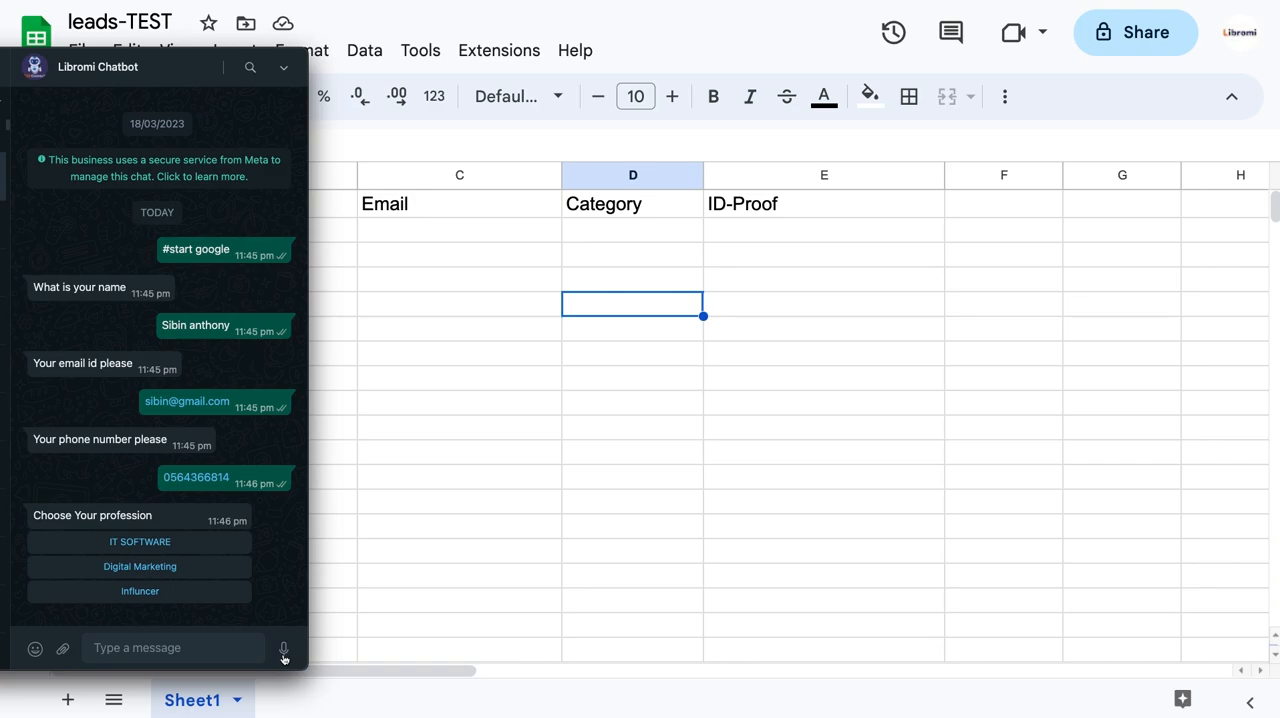
{"action": "left_click", "coordinate": [140, 542]}
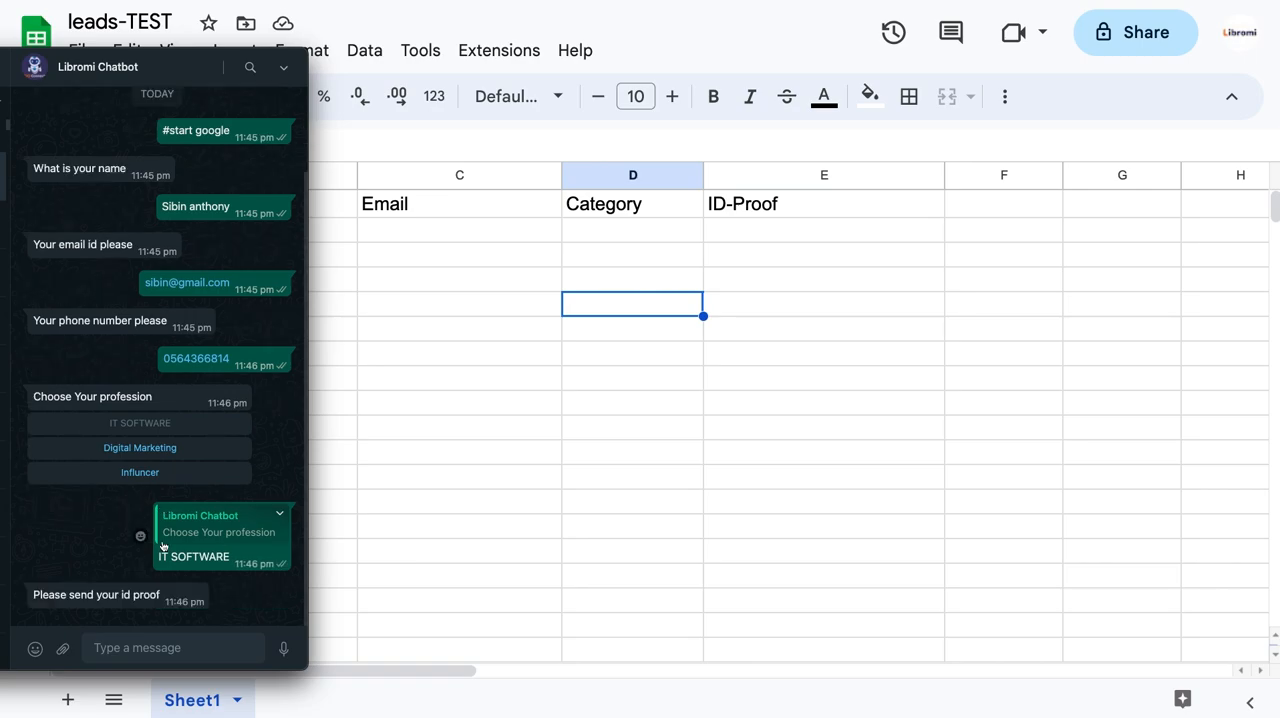
Send the whatsapp-chatgpt PNG from the Downloads folder to the chatbot as a document for the ID proof.
{"action": "left_click", "coordinate": [62, 648]}
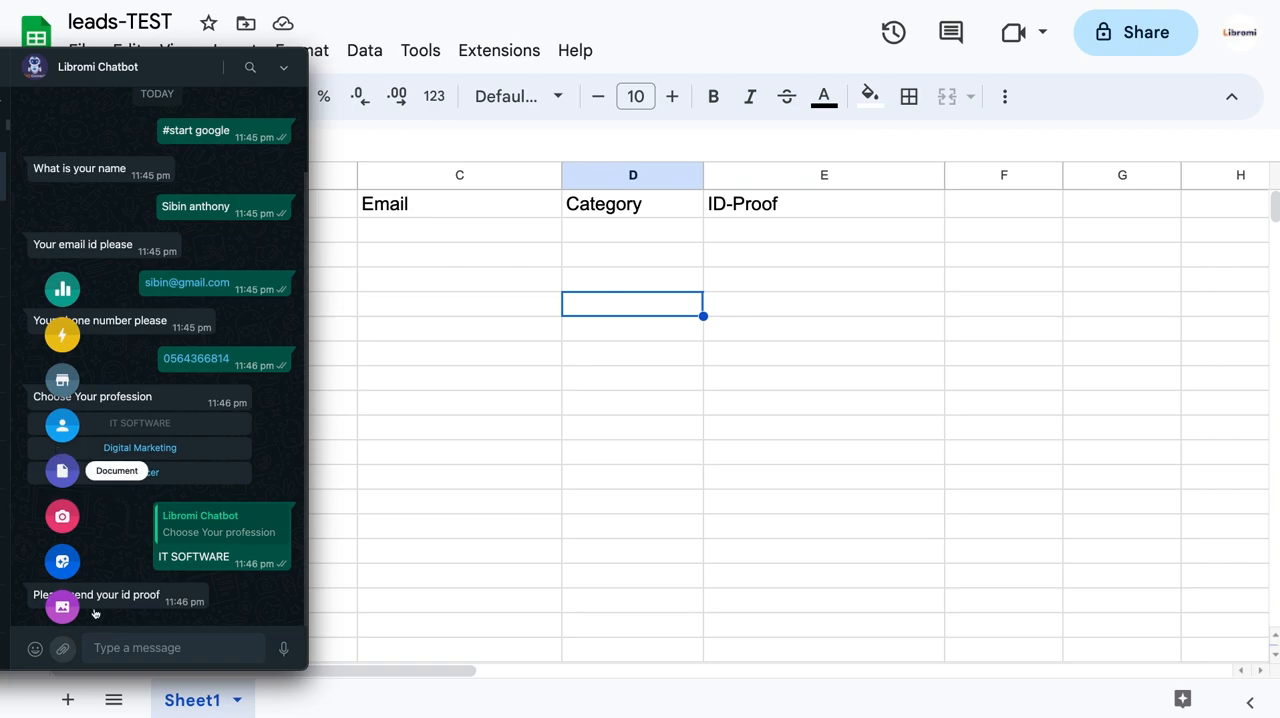
{"action": "left_click", "coordinate": [62, 471]}
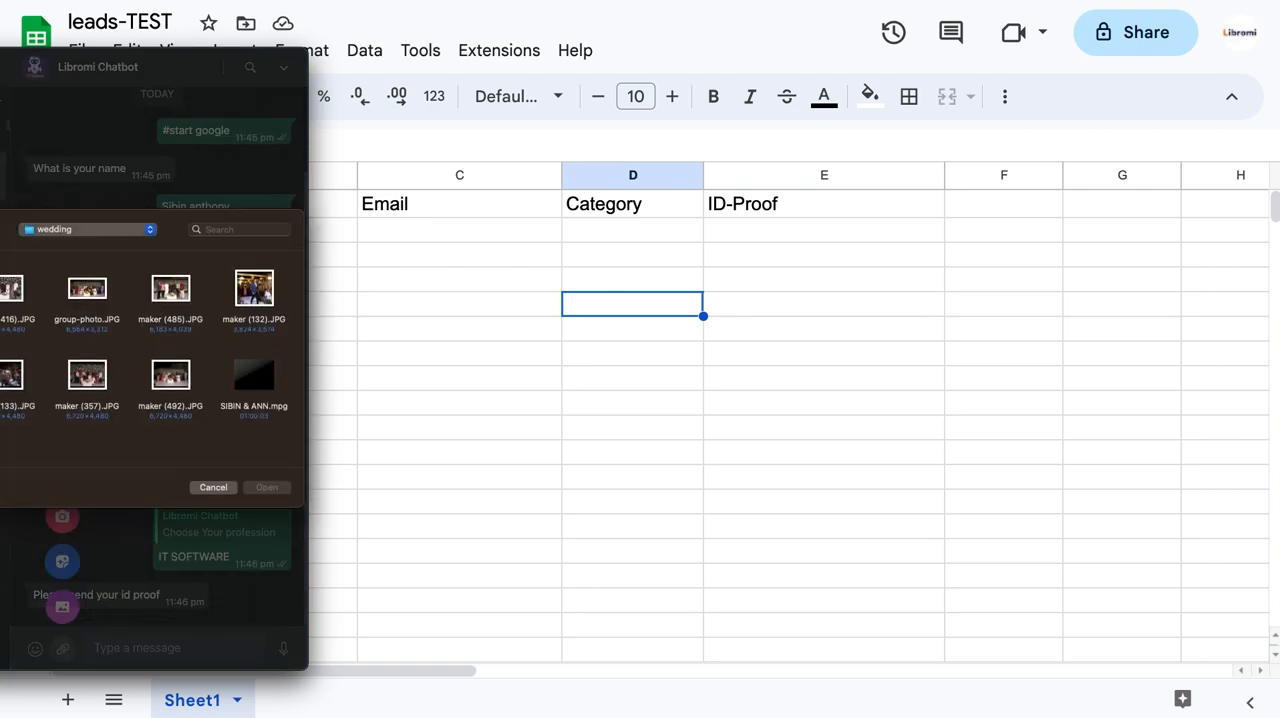
{"action": "left_click", "coordinate": [1, 312]}
{"action": "left_click", "coordinate": [1, 332]}
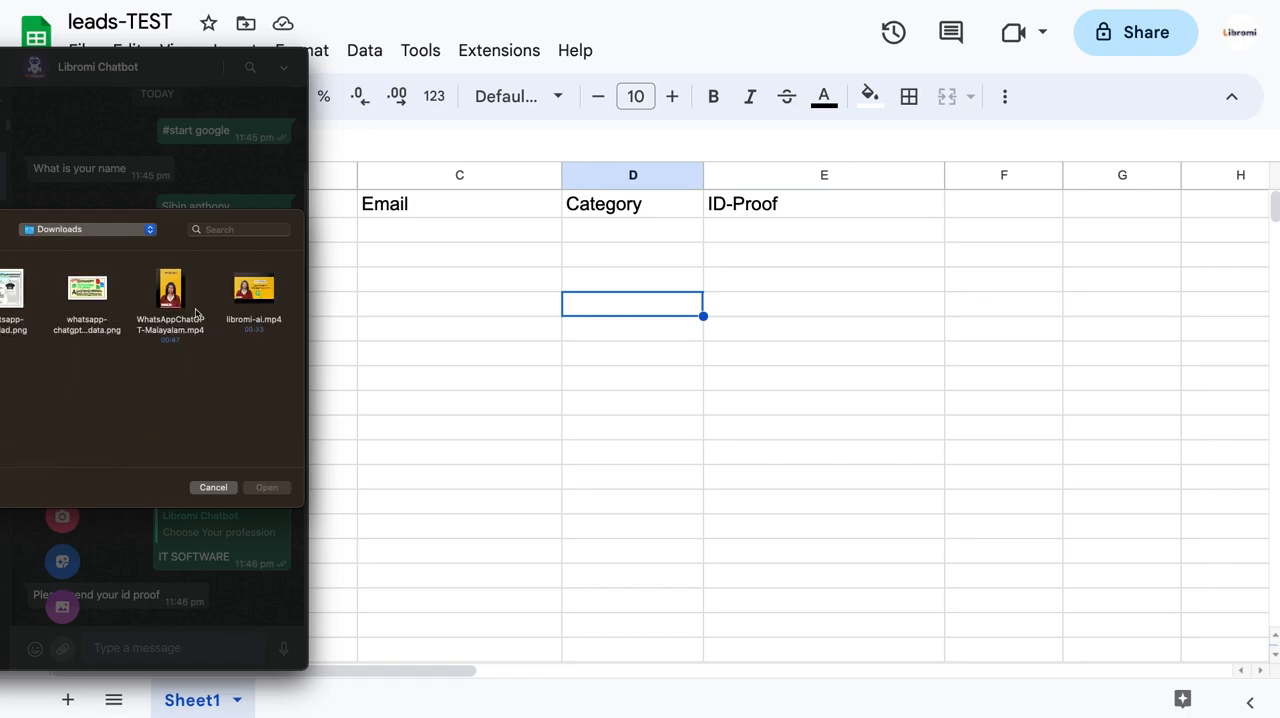
{"action": "double_click", "coordinate": [86, 290]}
{"action": "left_click", "coordinate": [296, 636]}
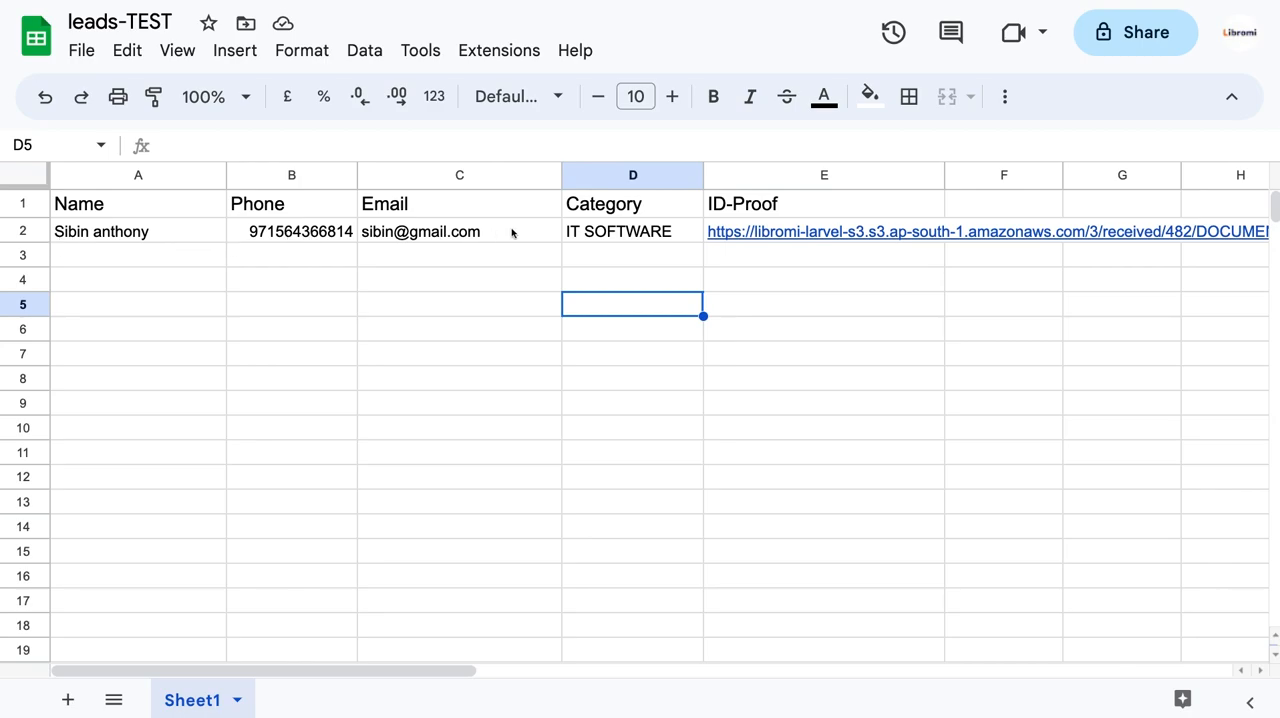
Check the new lead row in the leads-TEST sheet by opening its ID-Proof link, and close the image.
{"action": "scroll", "coordinate": [796, 270], "scroll_direction": "right", "scroll_amount": 3}
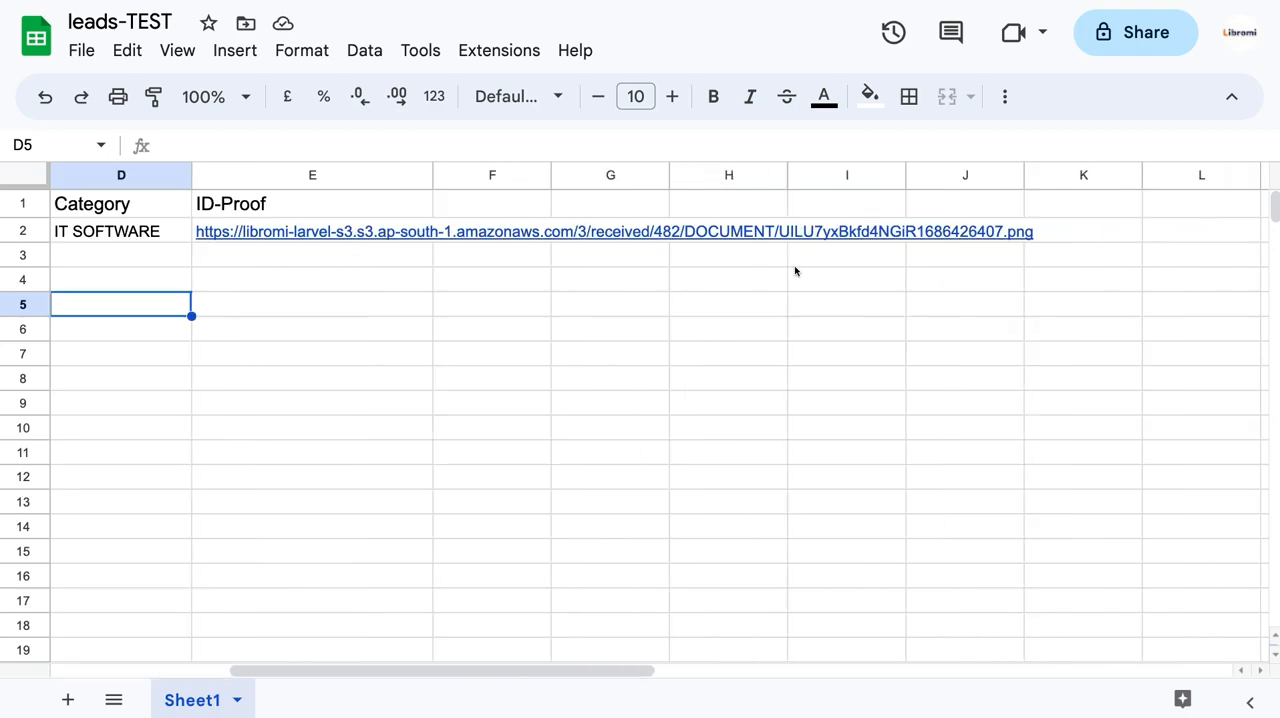
{"action": "left_click", "coordinate": [352, 236]}
{"action": "left_click", "coordinate": [363, 268]}
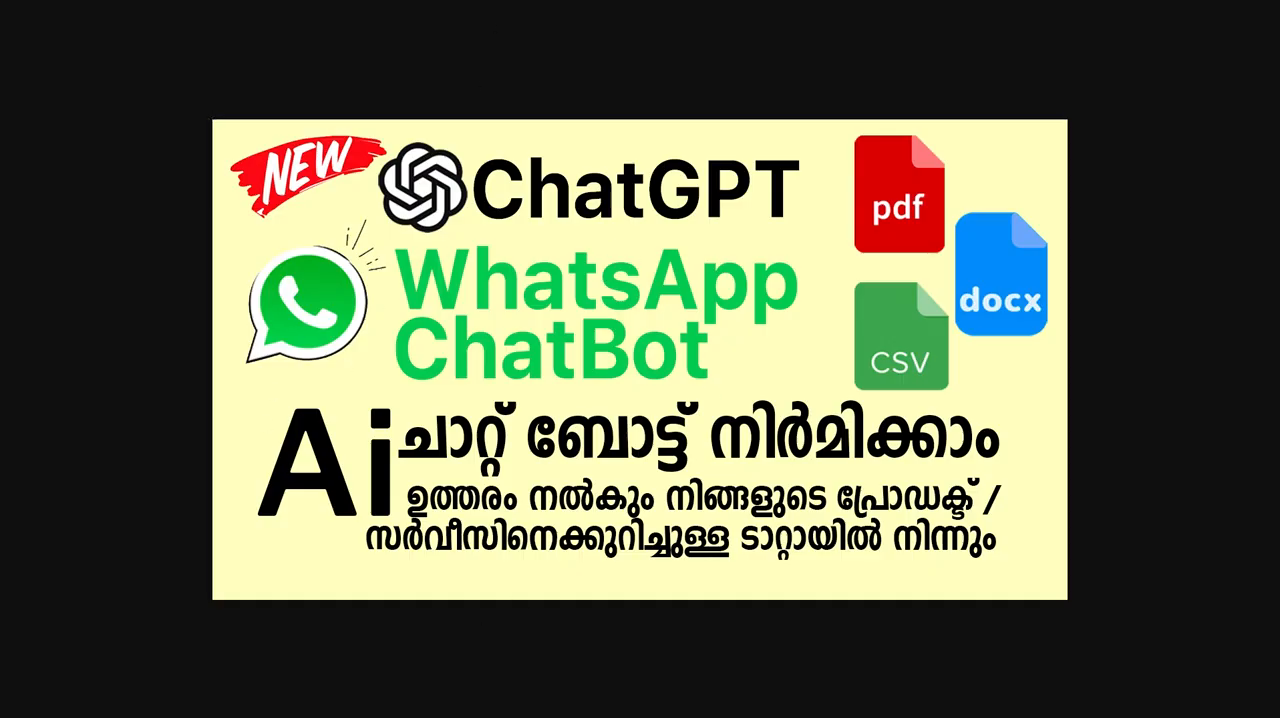
{"action": "key", "text": "super+w"}
Switch to the Score DB spreadsheet and review its Name, Phone, Email, Status and Score columns.
{"action": "left_click_drag", "start_coordinate": [433, 176], "coordinate": [1083, 176]}
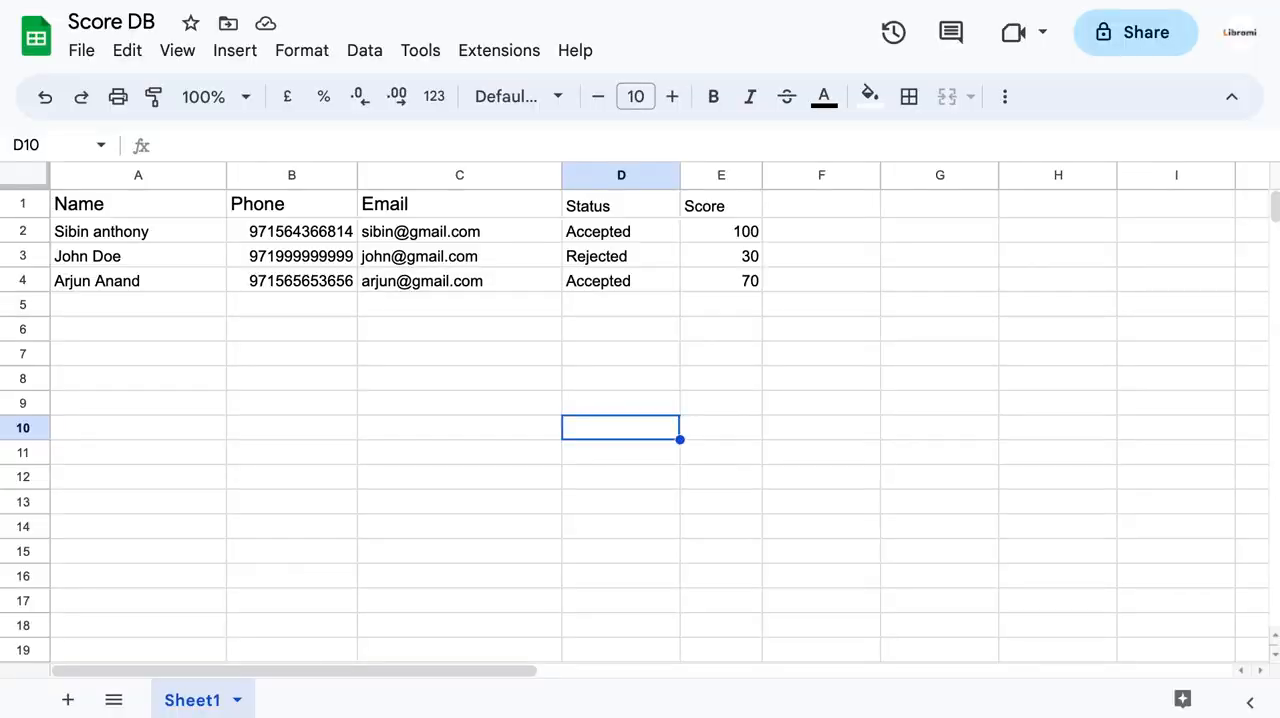
{"action": "left_click", "coordinate": [493, 339]}
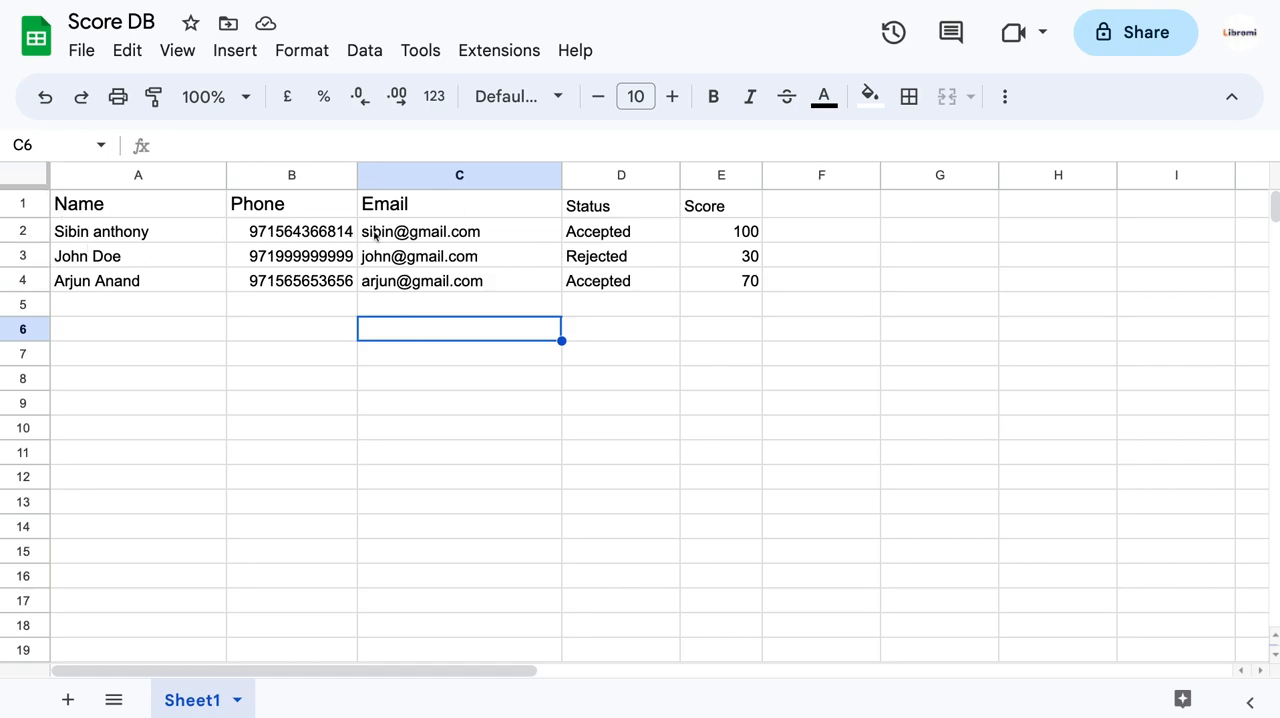
{"action": "mouse_move", "coordinate": [554, 238]}
{"action": "left_click", "coordinate": [1013, 440]}
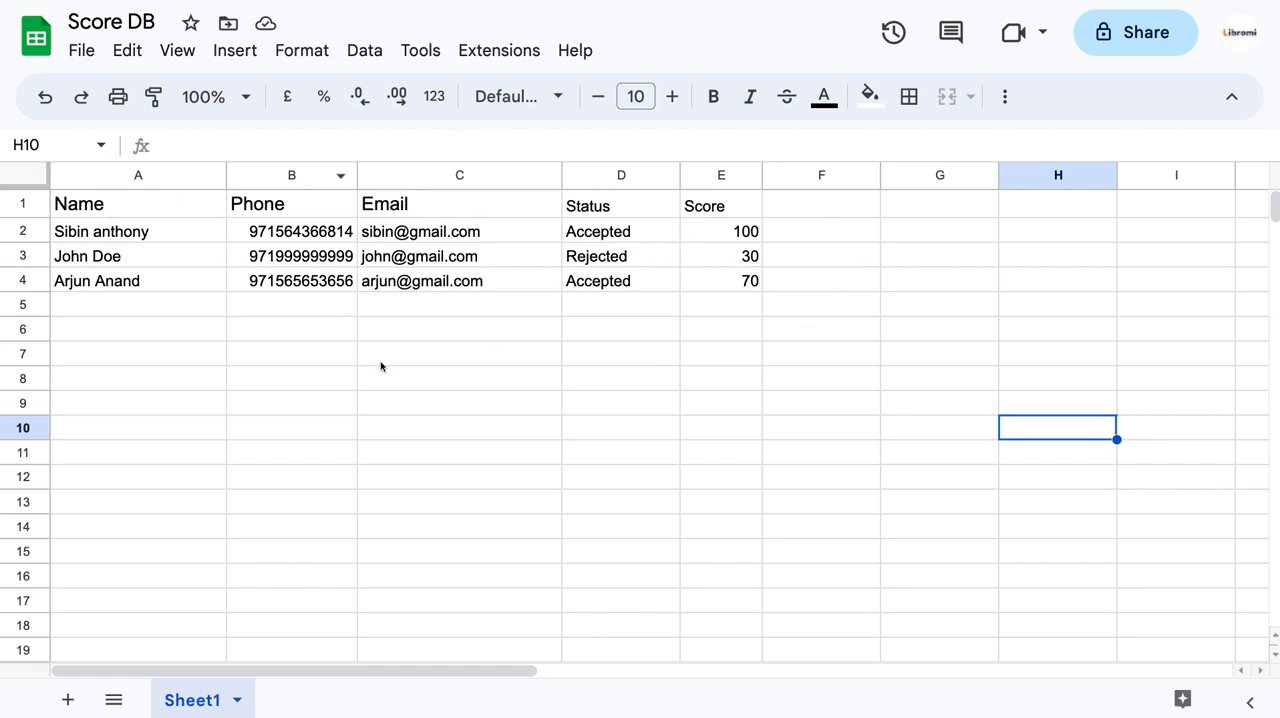
{"action": "left_click", "coordinate": [841, 405]}
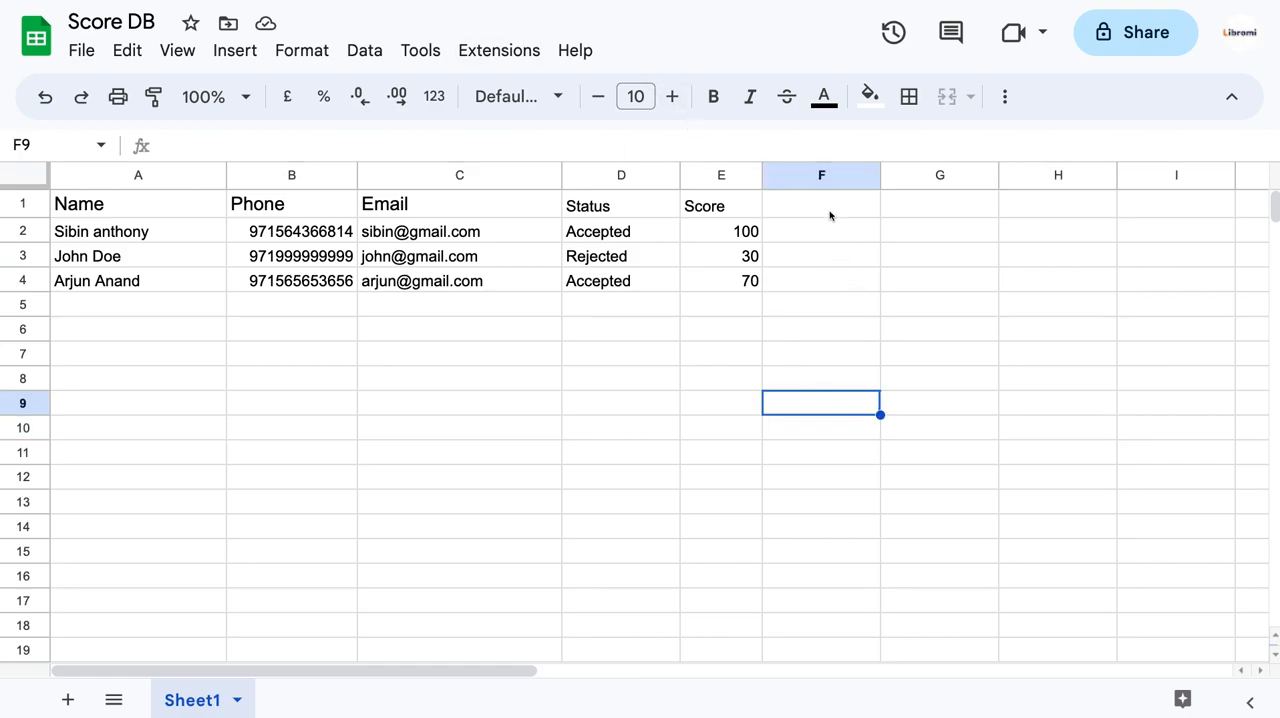
Add a "Certificate" column header in cell F1 of the Score DB sheet.
{"action": "left_click", "coordinate": [829, 210]}
{"action": "type", "text": "Certificate"}
{"action": "left_click", "coordinate": [877, 489]}
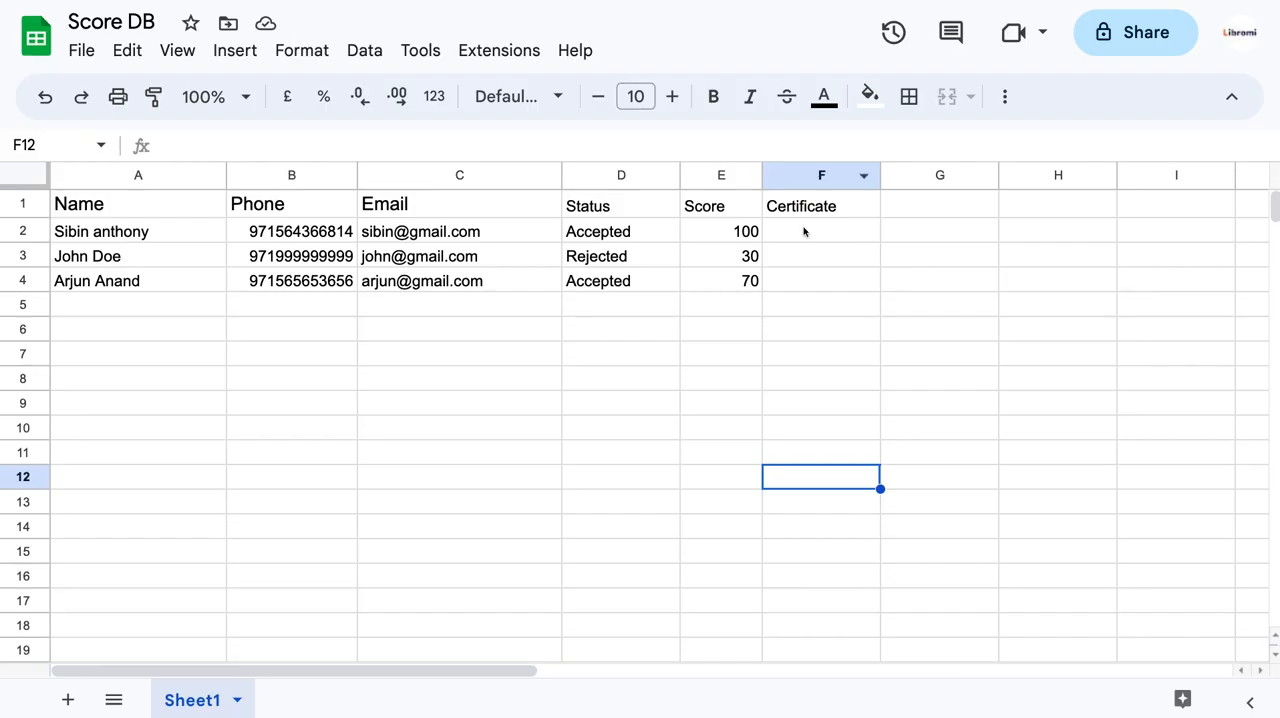
Paste the sample certificate's figma.com image link into the Certificate cells F2, F3 and F4.
{"action": "left_click", "coordinate": [791, 229]}
{"action": "key", "text": "ctrl+v"}
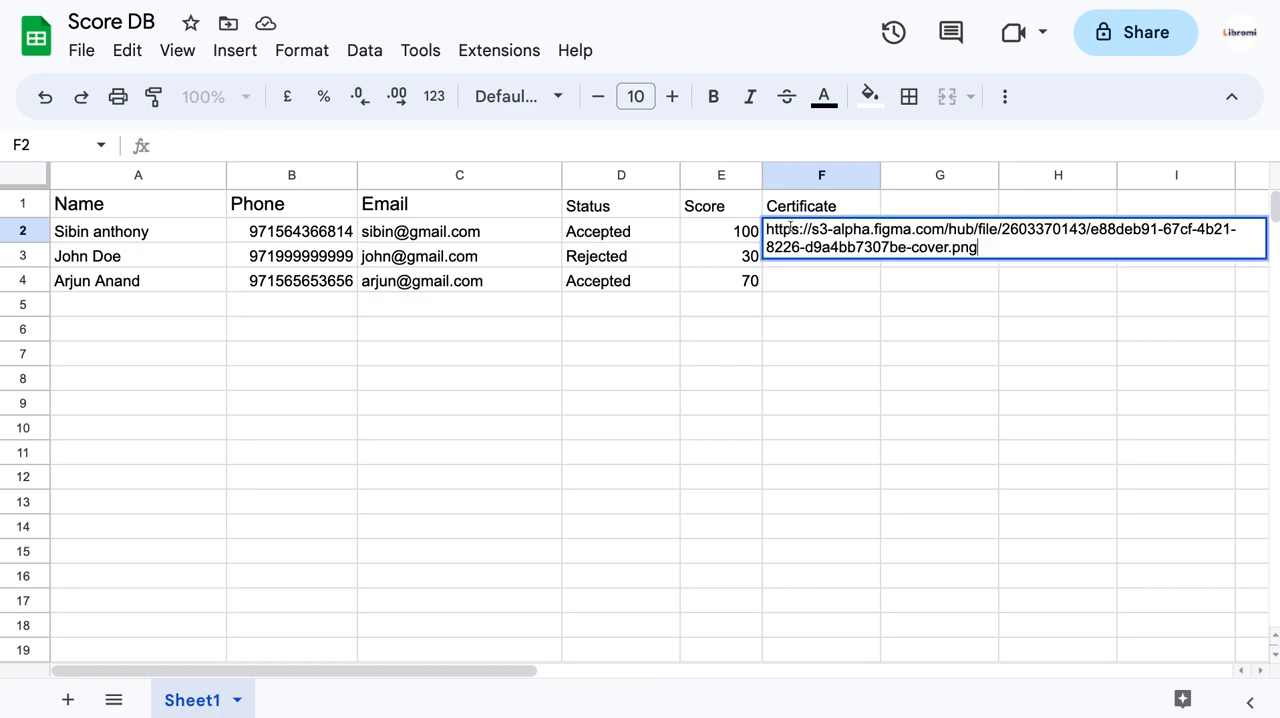
{"action": "left_click", "coordinate": [814, 314]}
{"action": "left_click", "coordinate": [809, 257]}
{"action": "key", "text": "ctrl+v"}
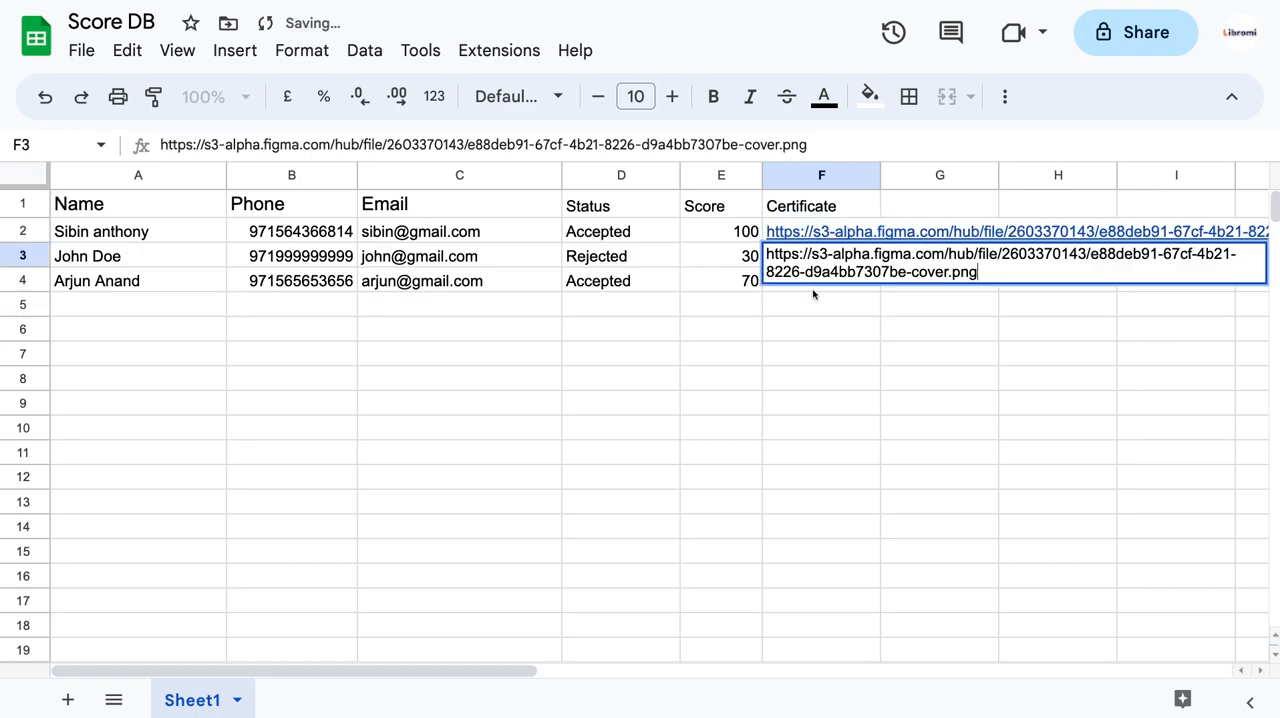
{"action": "left_click", "coordinate": [812, 330]}
{"action": "left_click", "coordinate": [810, 283]}
{"action": "key", "text": "ctrl+v"}
{"action": "left_click", "coordinate": [819, 398]}
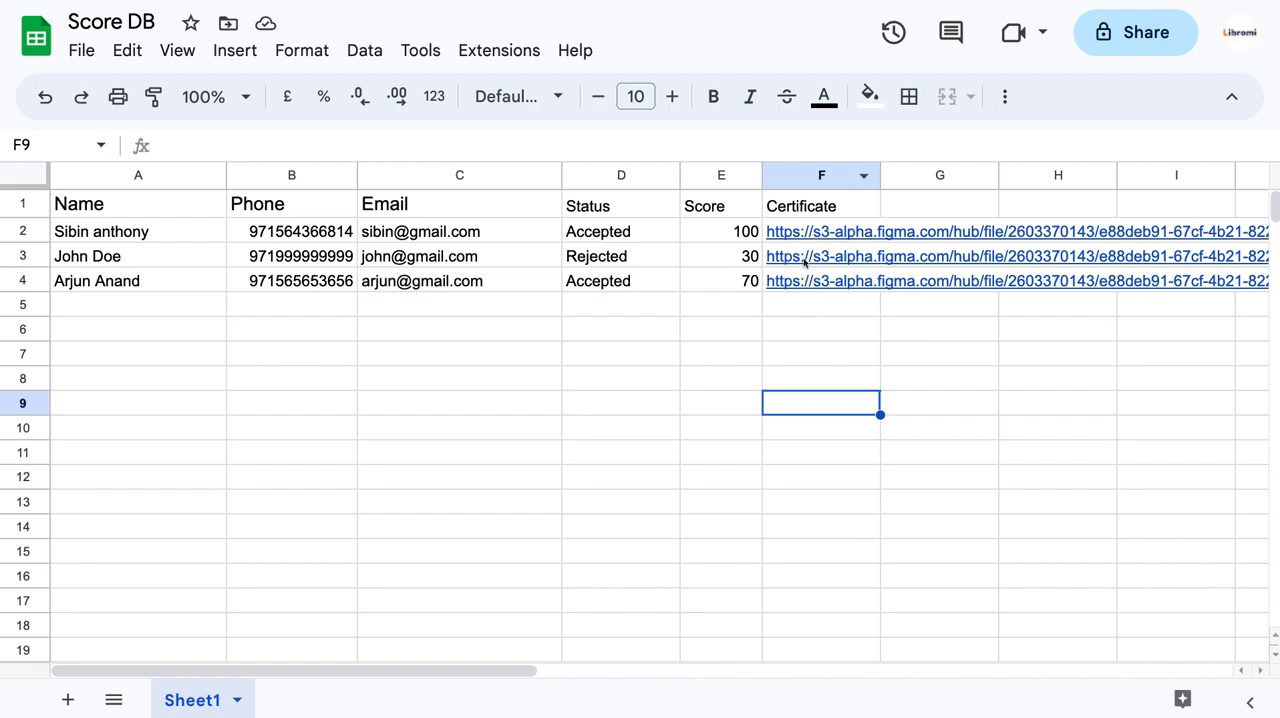
{"action": "scroll", "coordinate": [908, 257], "scroll_direction": "right", "scroll_amount": 3}
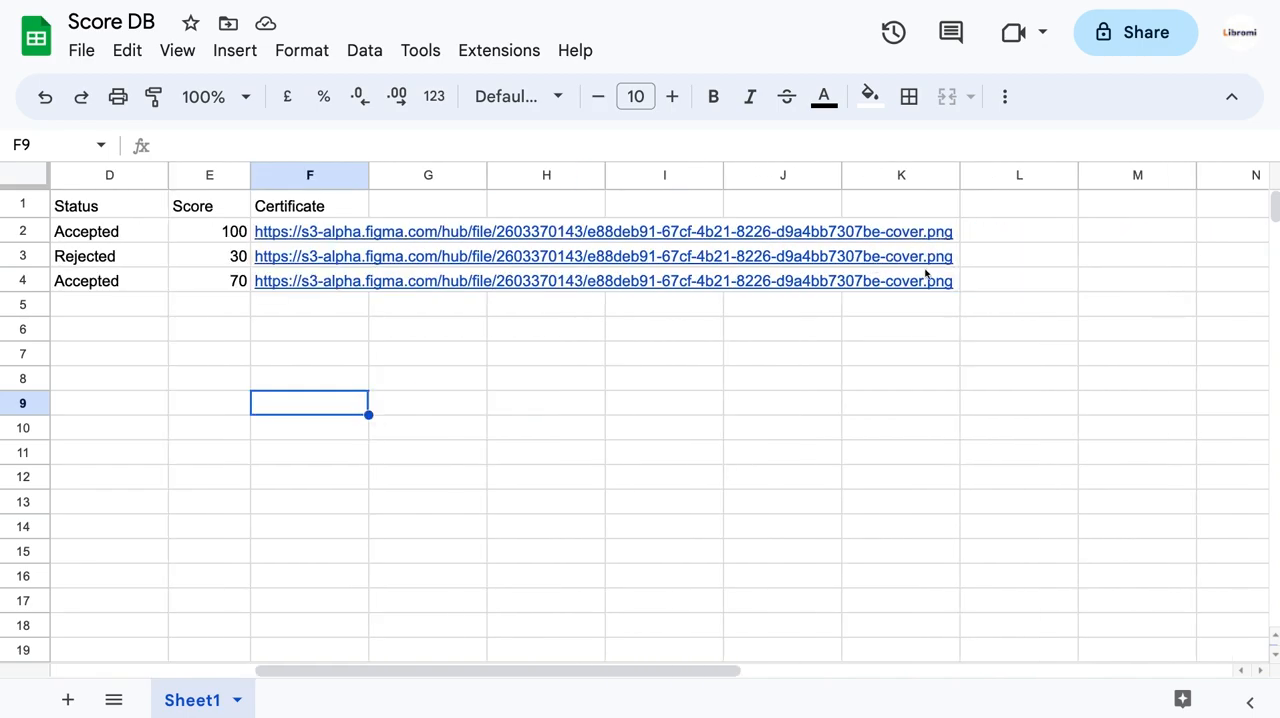
{"action": "scroll", "coordinate": [926, 273], "scroll_direction": "left", "scroll_amount": 3}
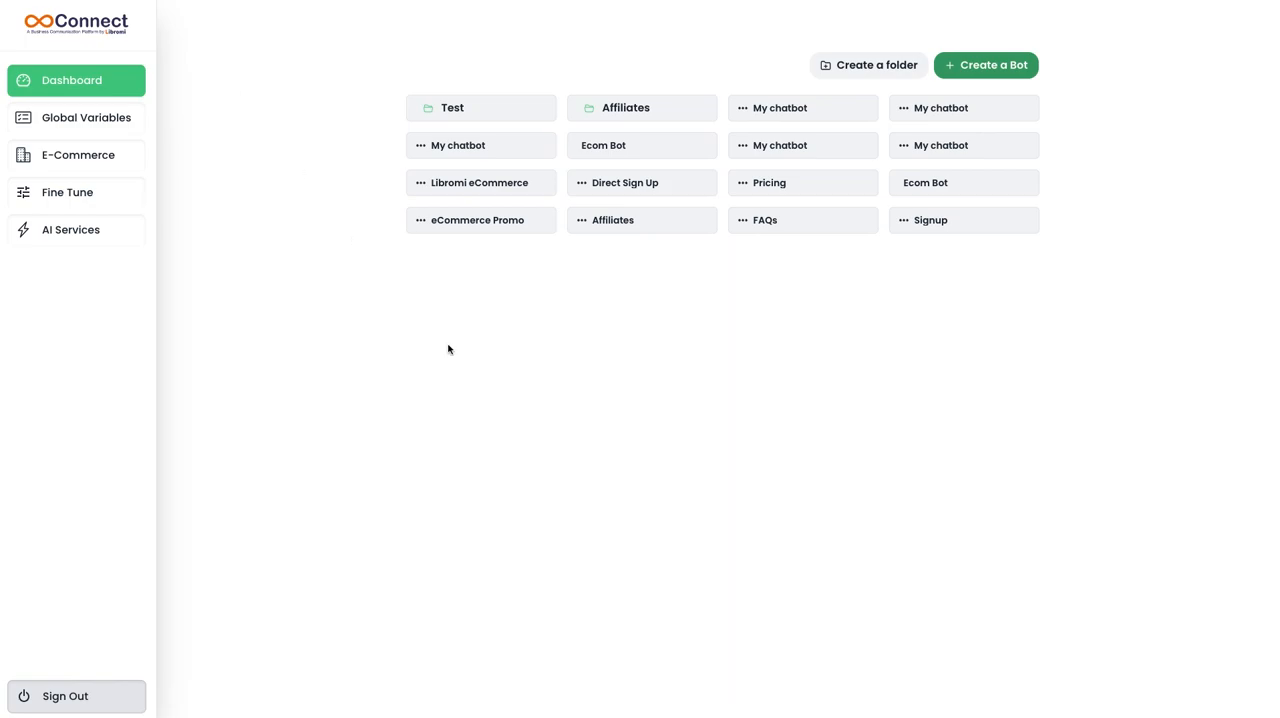
Create a new bot in the Connect dashboard, with its Start block moved left and static variables turned on.
{"action": "left_click", "coordinate": [996, 68]}
{"action": "left_click_drag", "start_coordinate": [374, 134], "coordinate": [214, 160]}
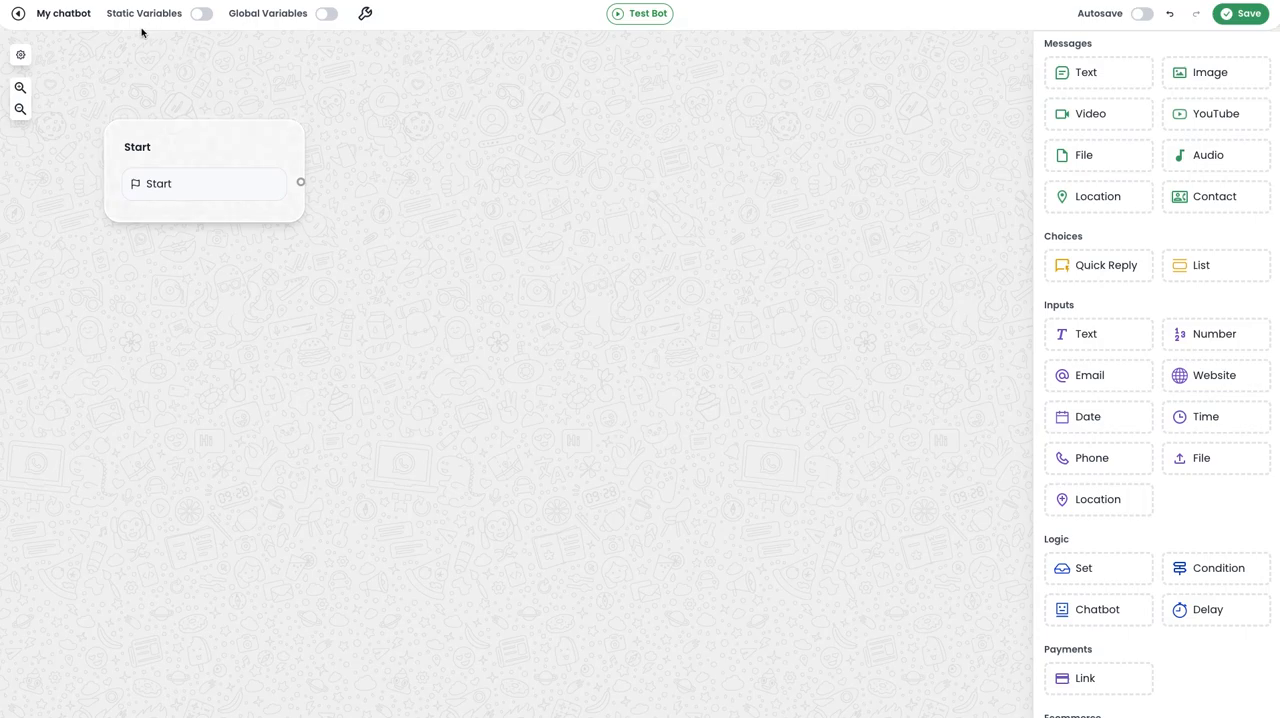
{"action": "left_click", "coordinate": [201, 14]}
Add a Quick Reply group linked from the Start block, with the body text "Choose option.".
{"action": "mouse_move", "coordinate": [1083, 269]}
{"action": "left_mouse_down"}
{"action": "mouse_move", "coordinate": [806, 277]}
{"action": "mouse_move", "coordinate": [427, 256]}
{"action": "left_mouse_up"}
{"action": "left_click_drag", "start_coordinate": [300, 181], "coordinate": [431, 277]}
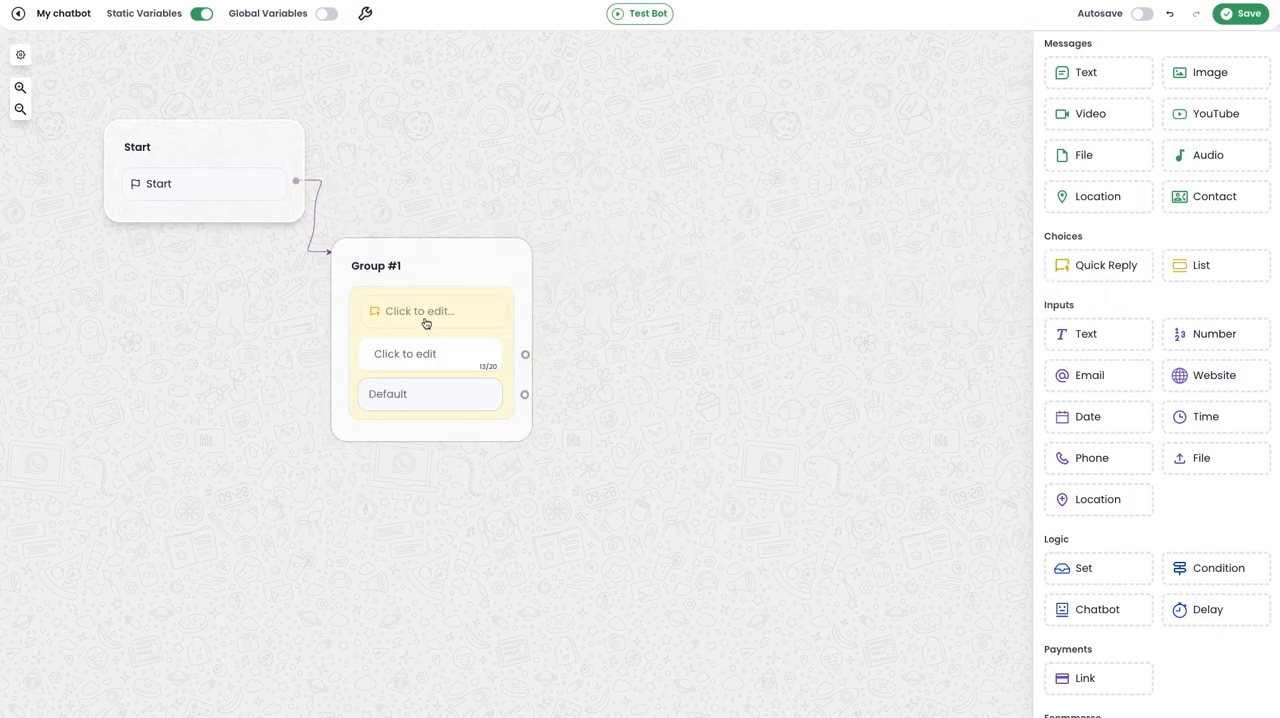
{"action": "left_click", "coordinate": [426, 322]}
{"action": "left_click", "coordinate": [243, 400]}
{"action": "type", "text": "Choose"}
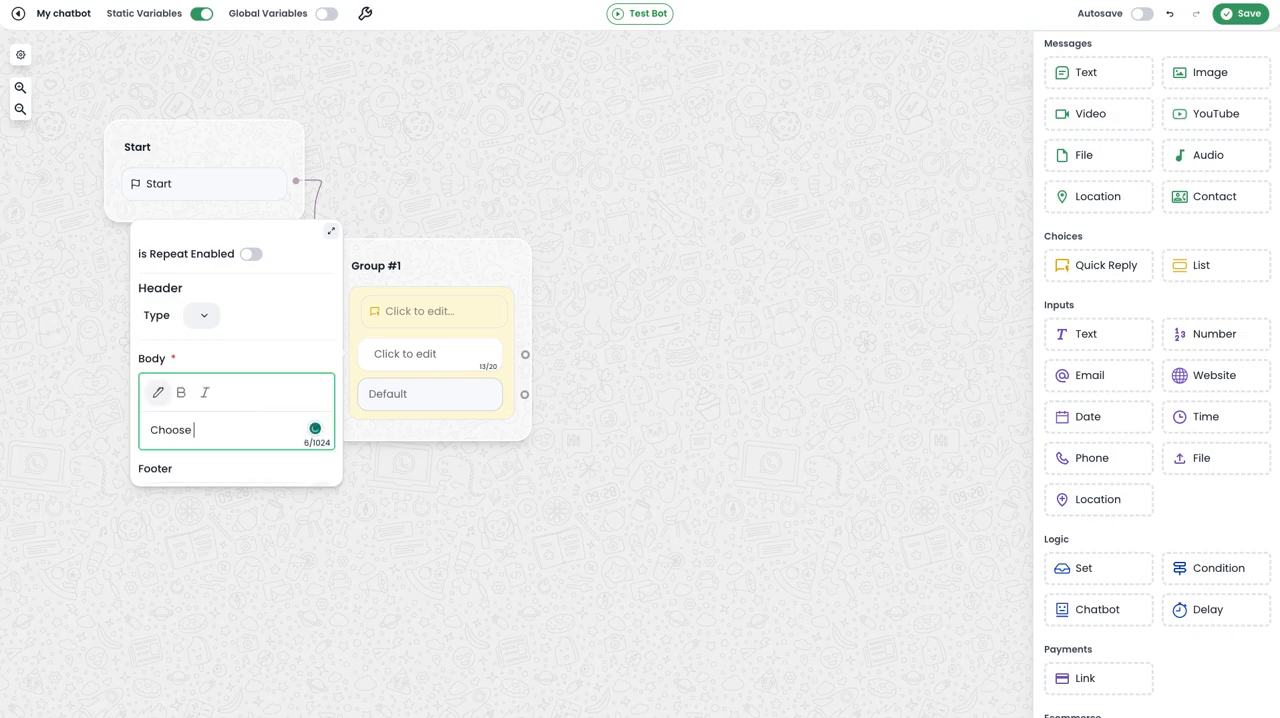
{"action": "type", "text": " option"}
{"action": "type", "text": "."}
Give the quick reply three options: "Know Score", "More info" and "Download Certificate".
{"action": "left_click", "coordinate": [430, 354]}
{"action": "type", "text": "Kn"}
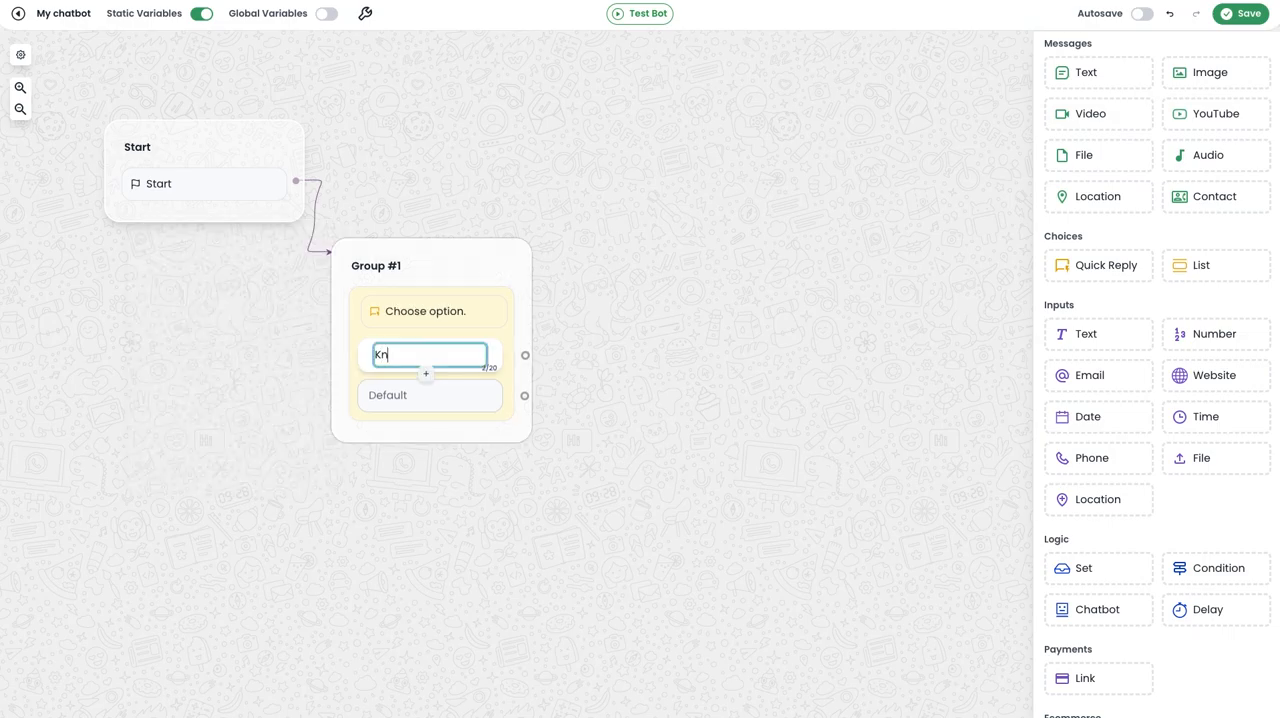
{"action": "type", "text": "ow Score"}
{"action": "left_click", "coordinate": [425, 373]}
{"action": "type", "text": "More info"}
{"action": "left_click", "coordinate": [426, 413]}
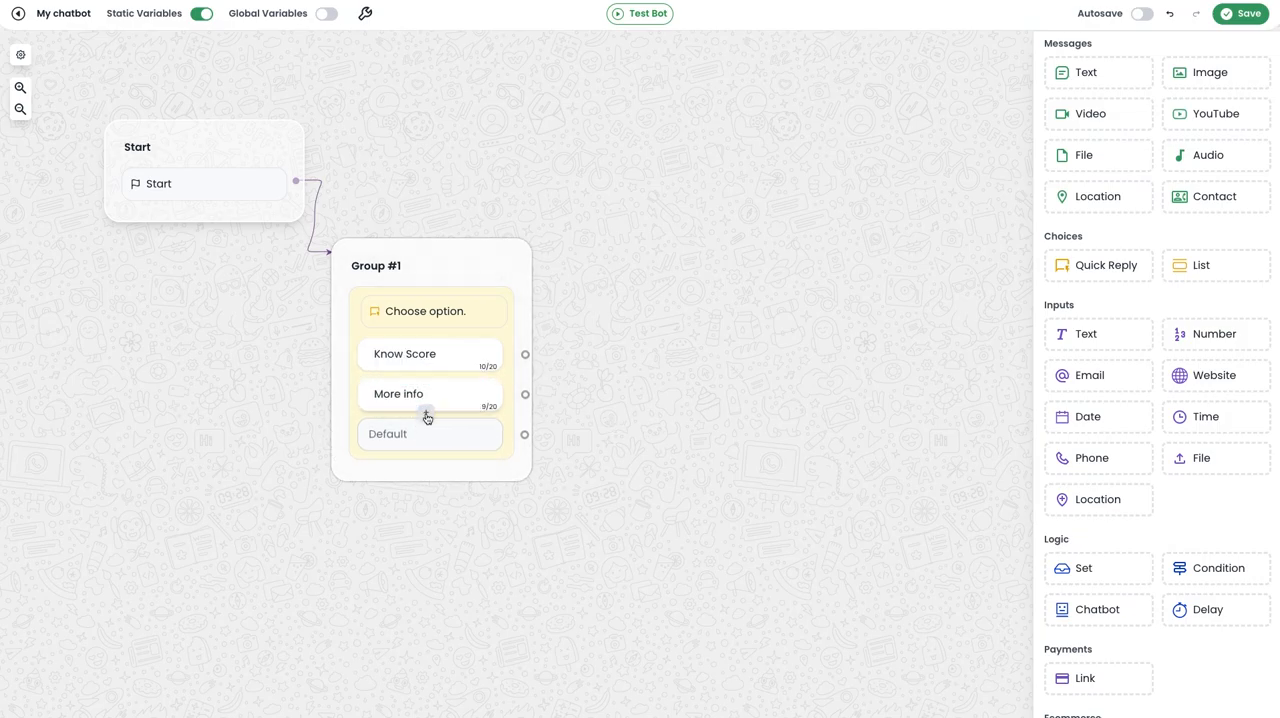
{"action": "type", "text": "Down"}
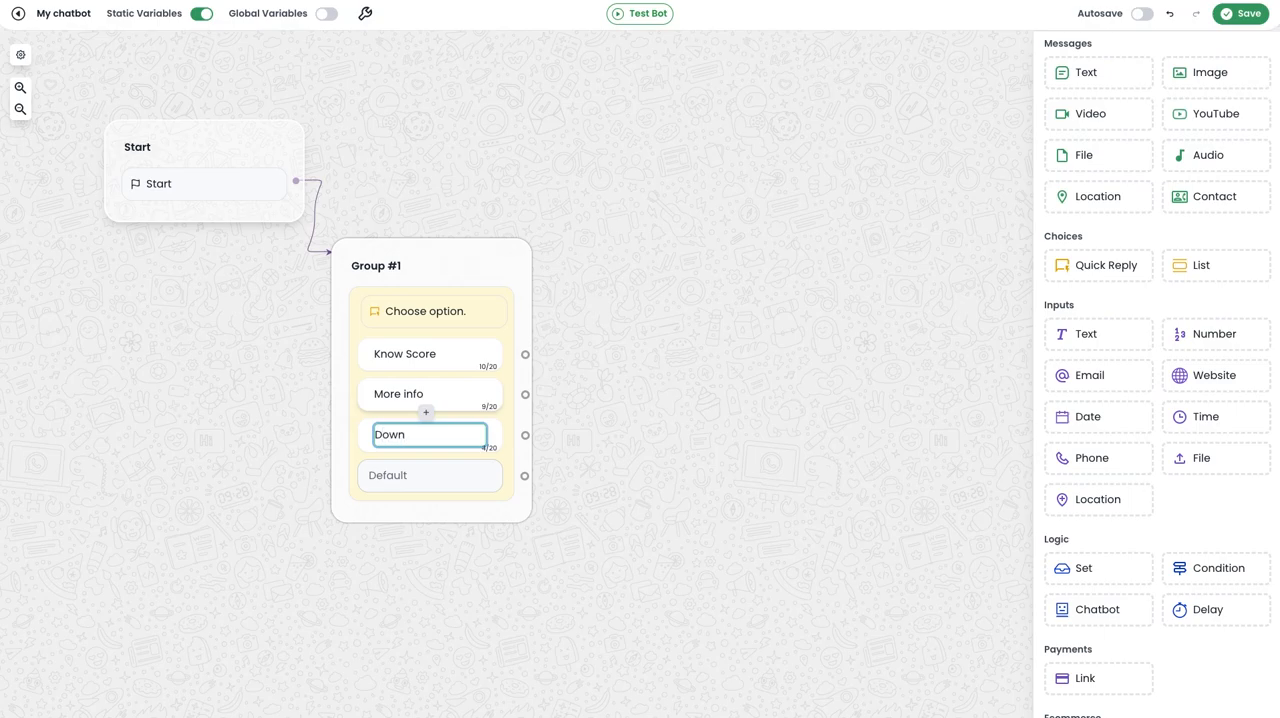
{"action": "type", "text": "load Certificate"}
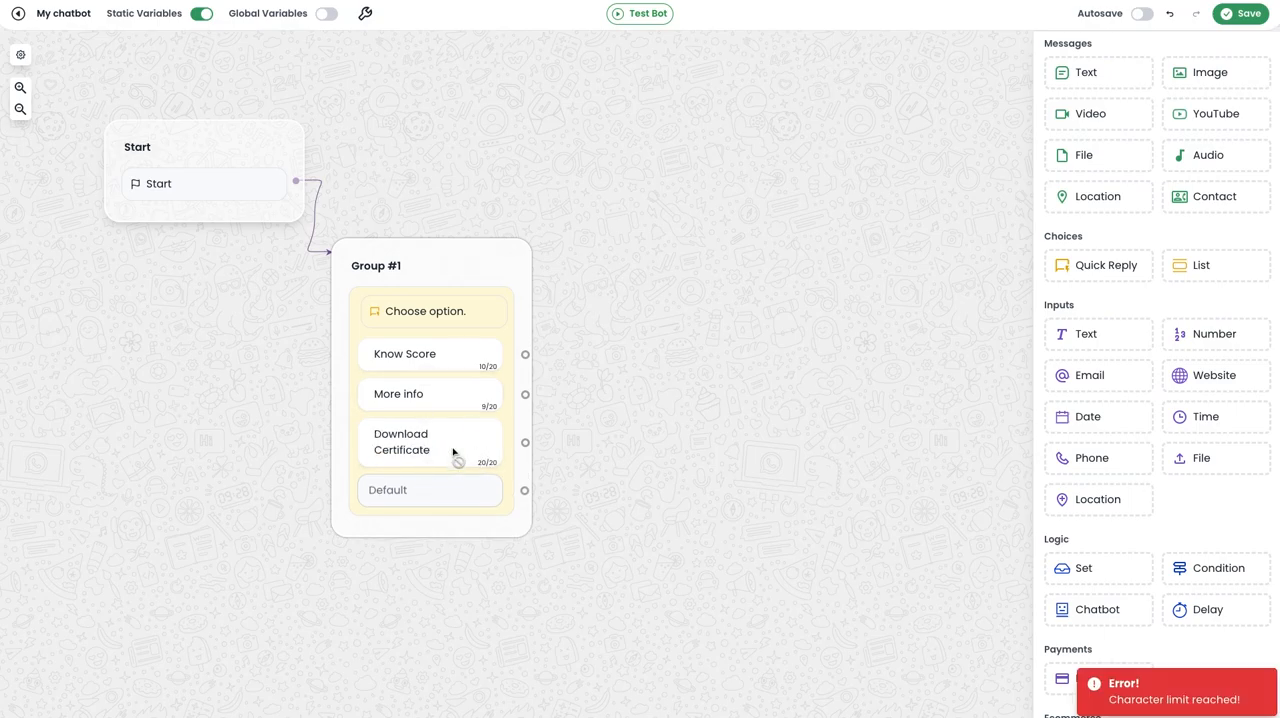
Enable repeating for the "Choose option." quick reply and close its settings.
{"action": "left_click", "coordinate": [459, 311]}
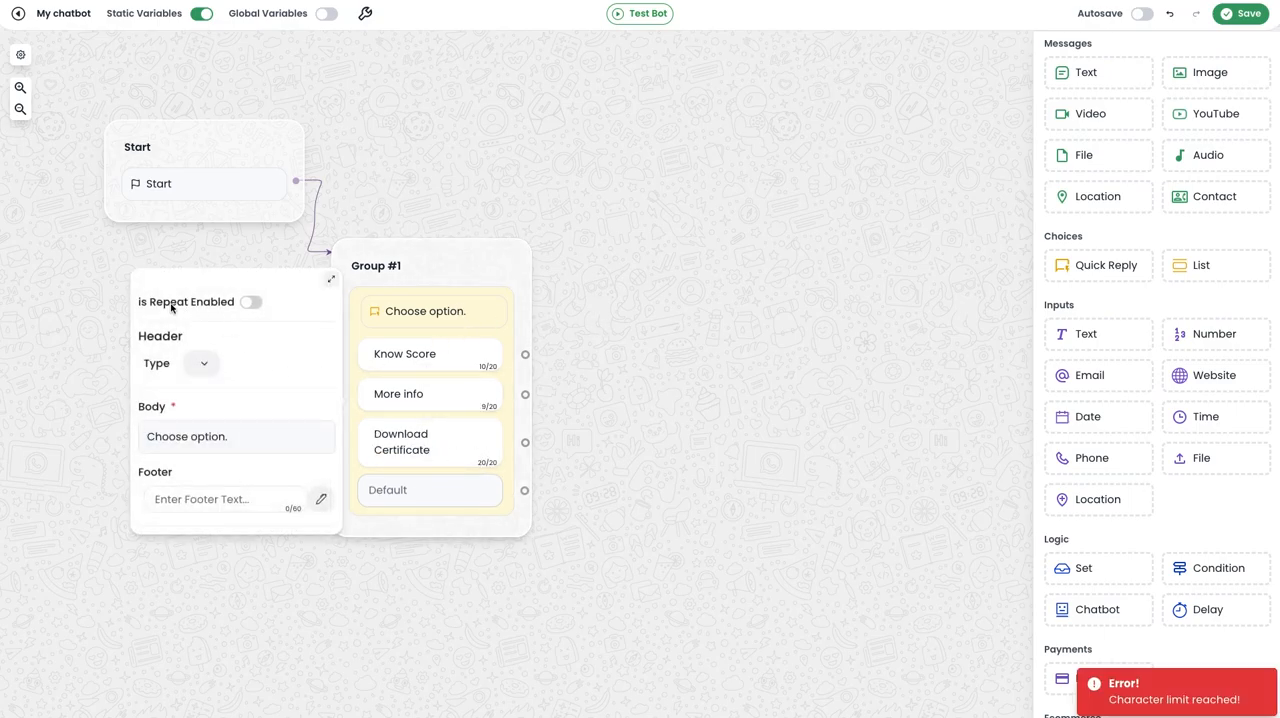
{"action": "left_click", "coordinate": [255, 304]}
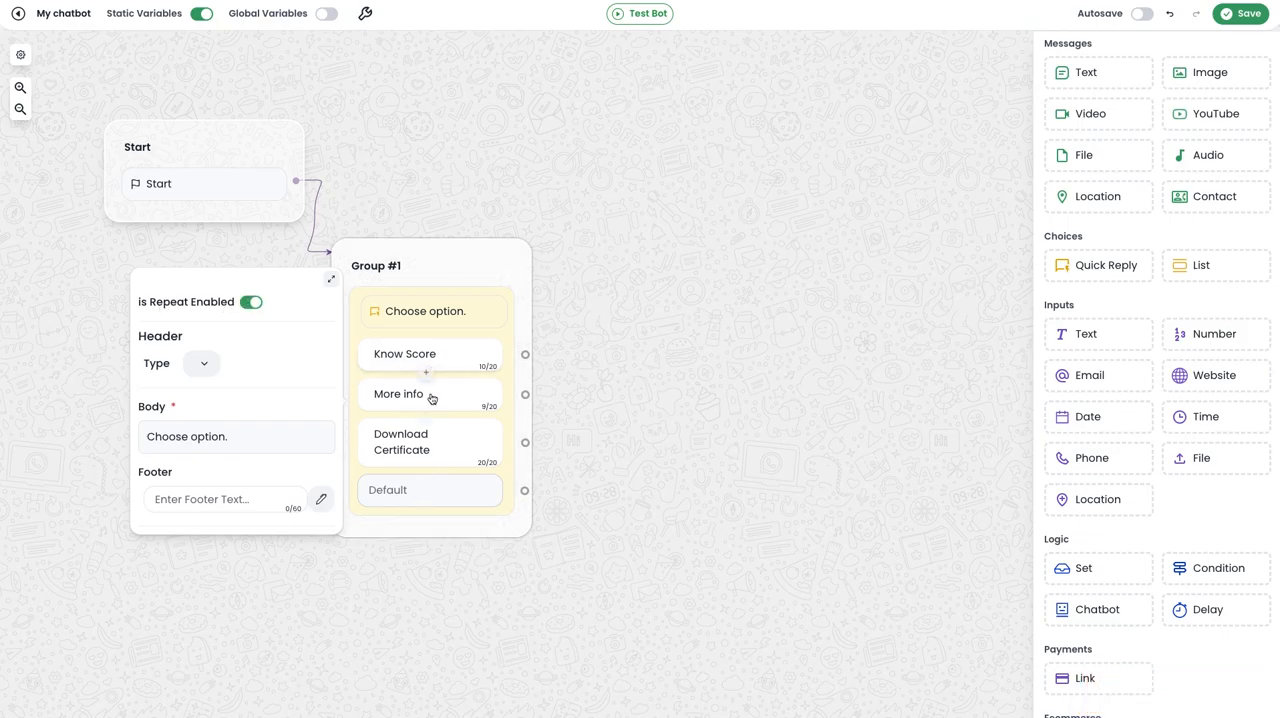
{"action": "left_click", "coordinate": [614, 348]}
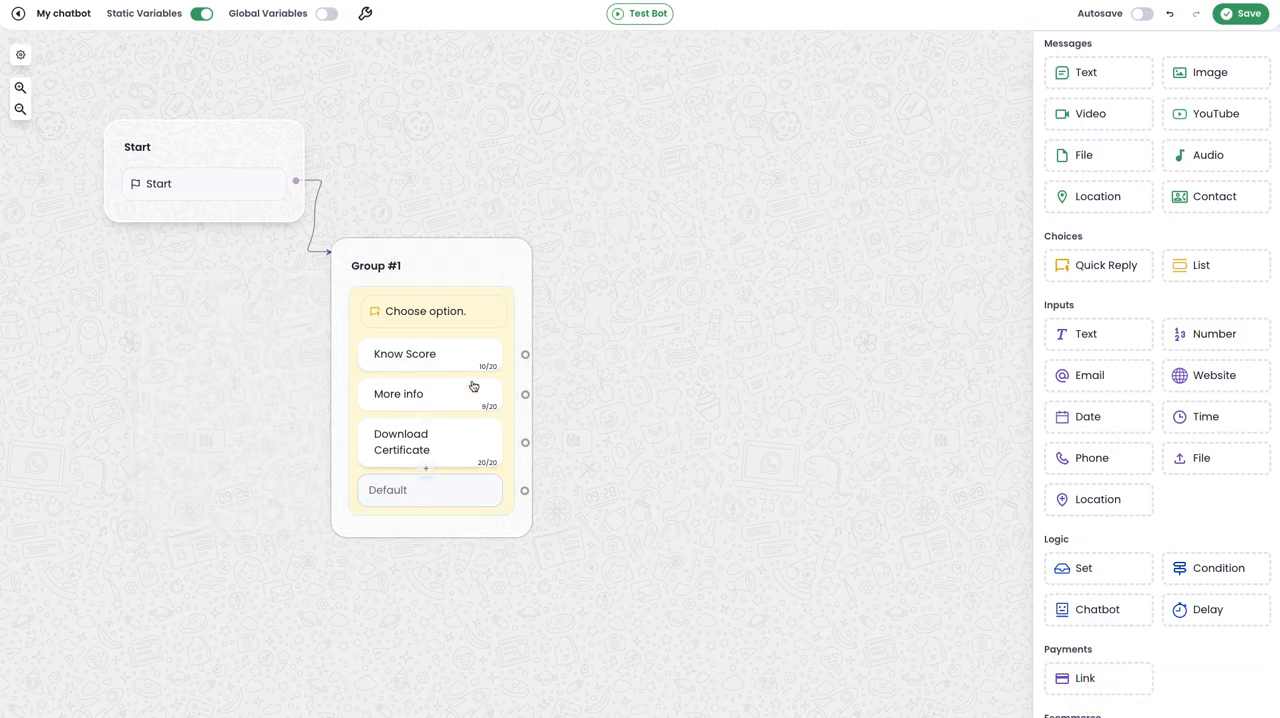
{"action": "left_click", "coordinate": [447, 305]}
{"action": "left_click", "coordinate": [667, 358]}
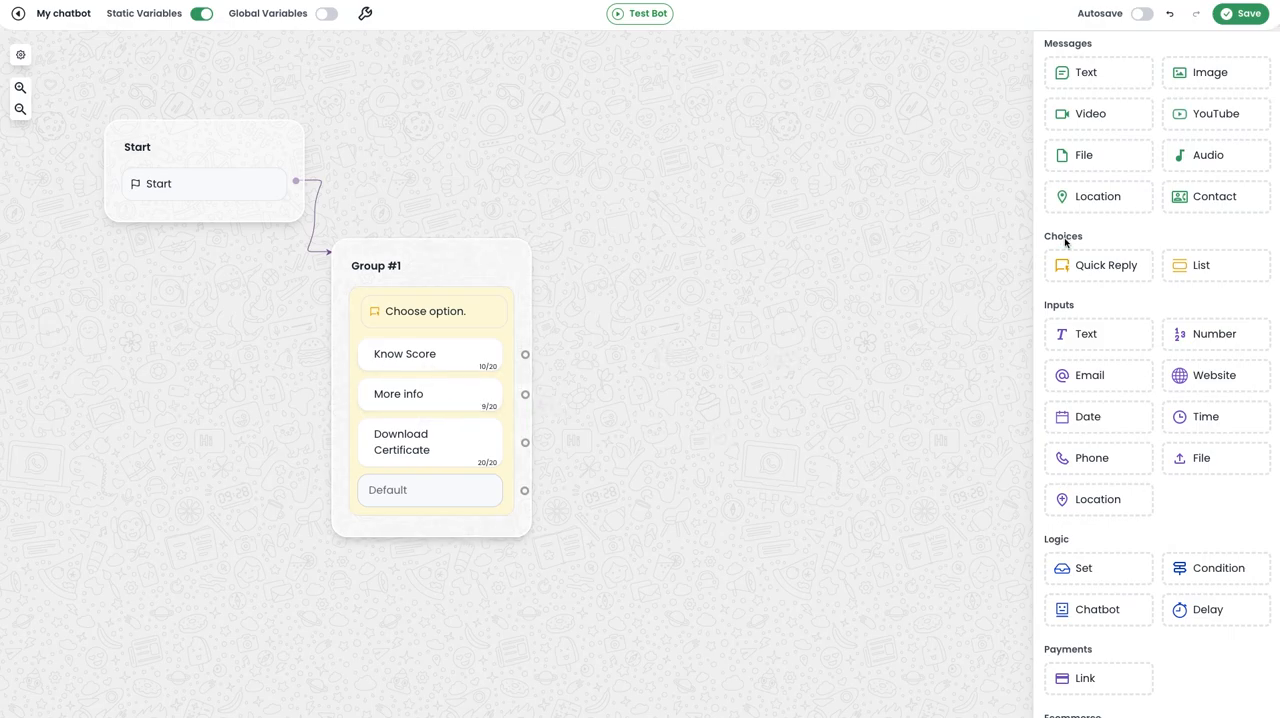
Add a Google Sheets integration block as a new group to the right of Group #1.
{"action": "scroll", "coordinate": [1194, 417], "scroll_direction": "down", "scroll_amount": 4}
{"action": "scroll", "coordinate": [1195, 415], "scroll_direction": "down", "scroll_amount": 2}
{"action": "left_click_drag", "start_coordinate": [1100, 414], "coordinate": [676, 287]}
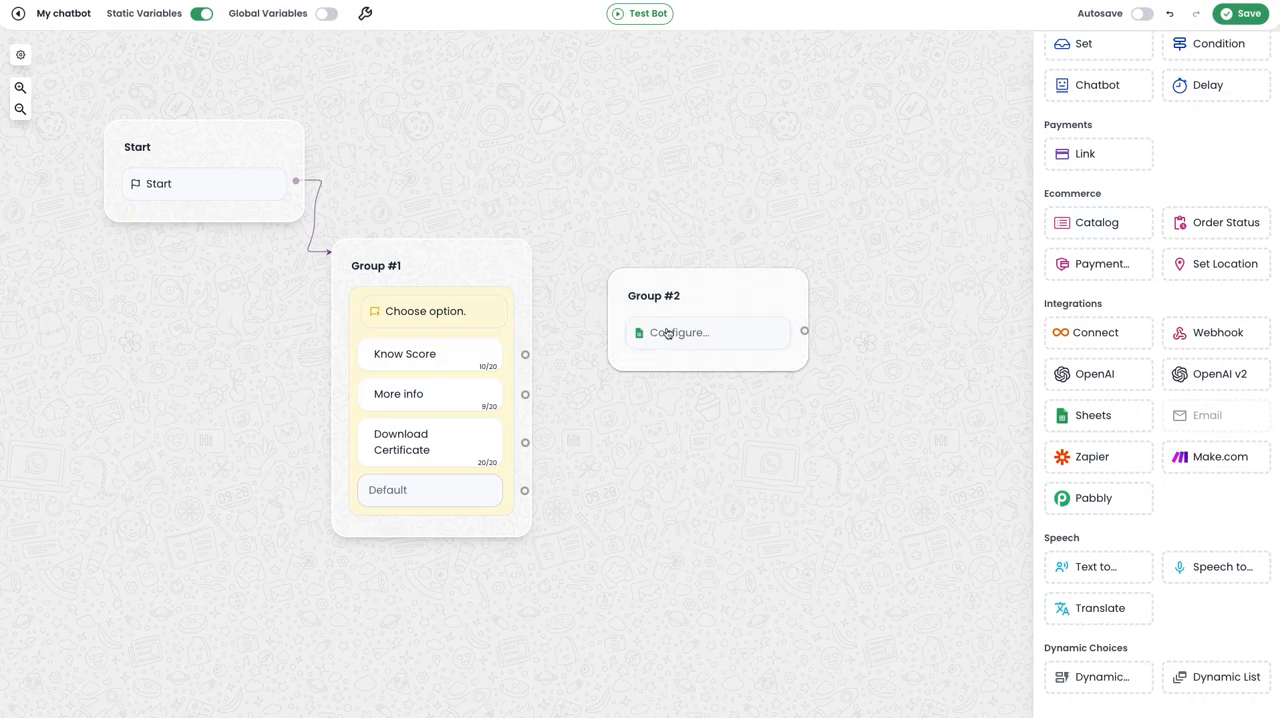
Set the Group #2 Sheets block to use the existing connected account, the Score DB spreadsheet and Sheet1.
{"action": "left_click", "coordinate": [694, 332]}
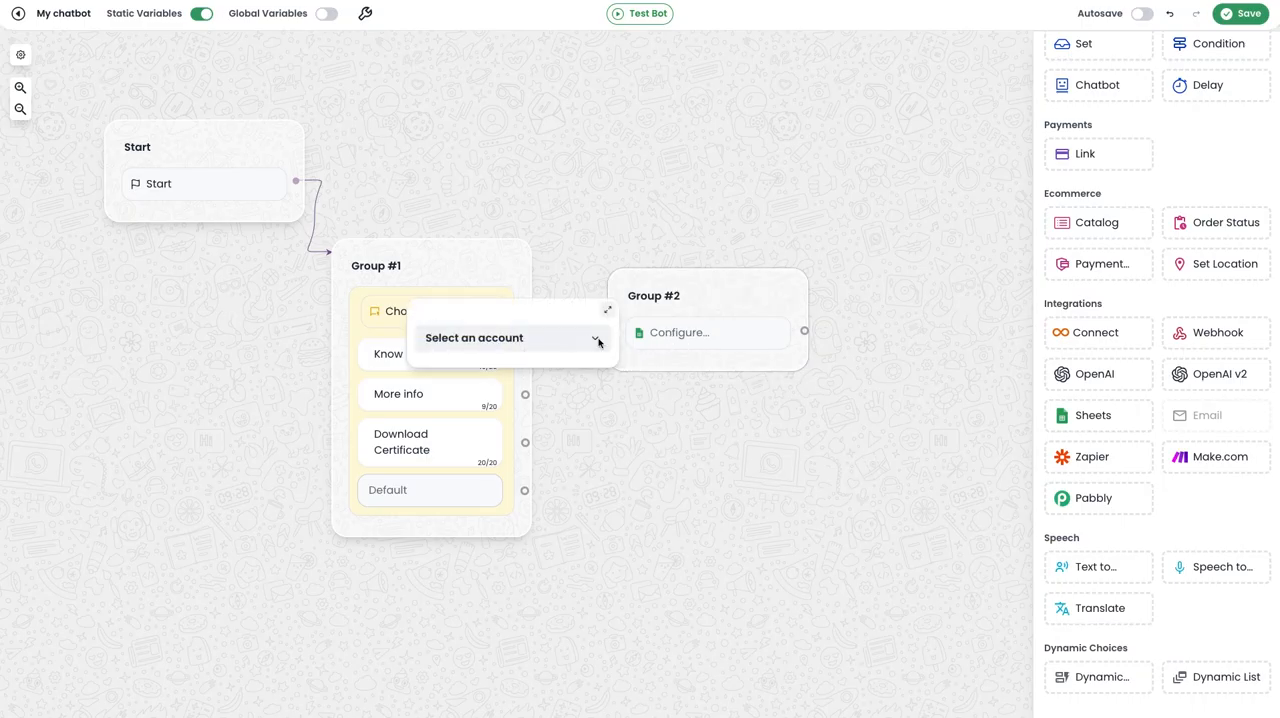
{"action": "left_click", "coordinate": [521, 339]}
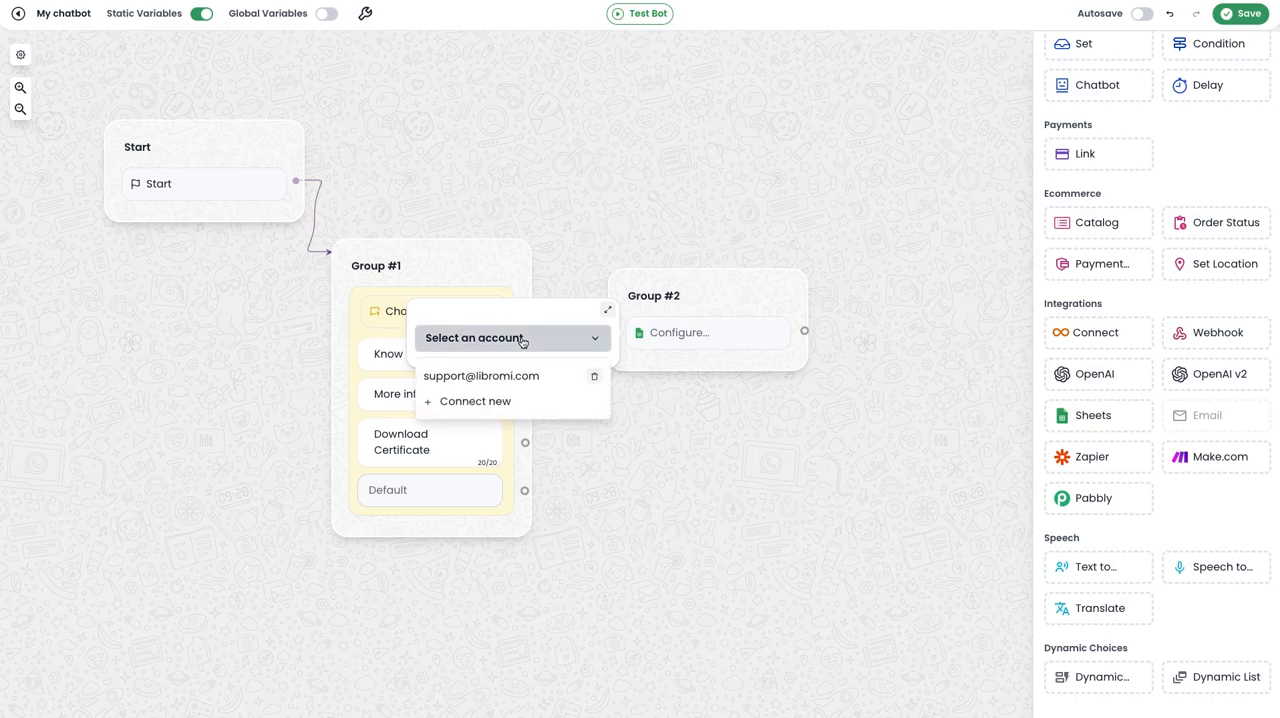
{"action": "left_click", "coordinate": [474, 380]}
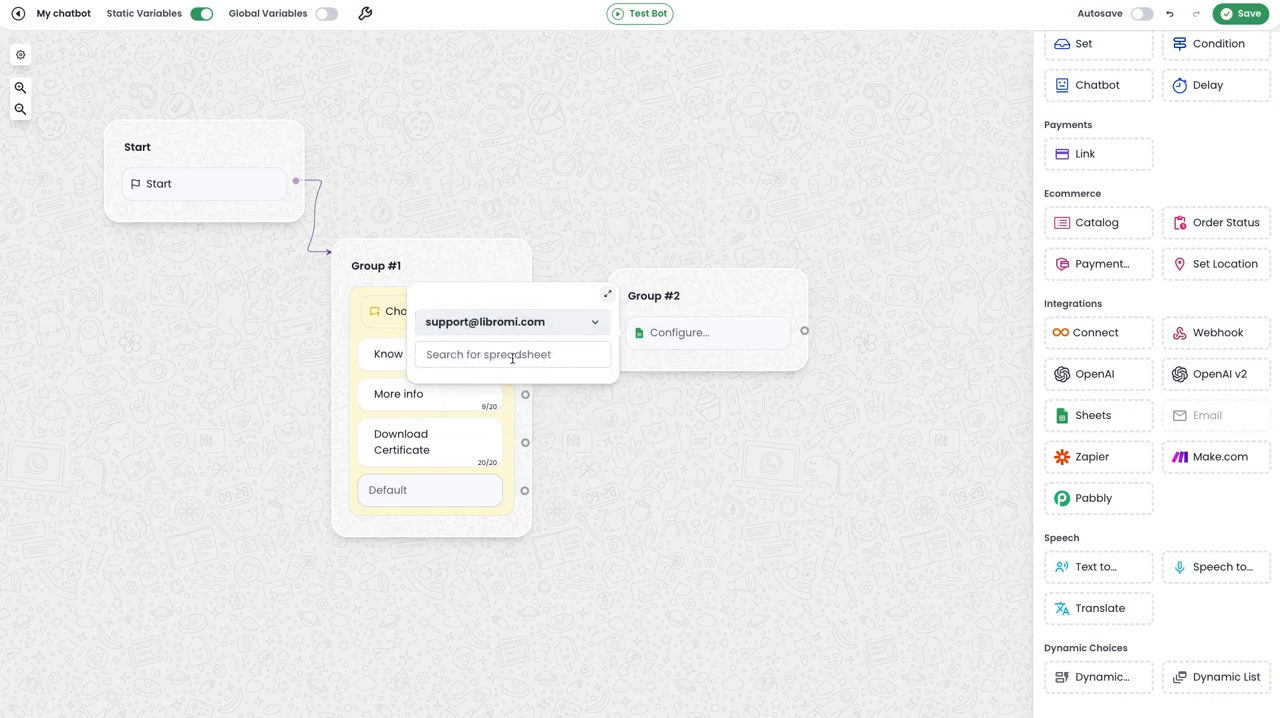
{"action": "left_click", "coordinate": [512, 357]}
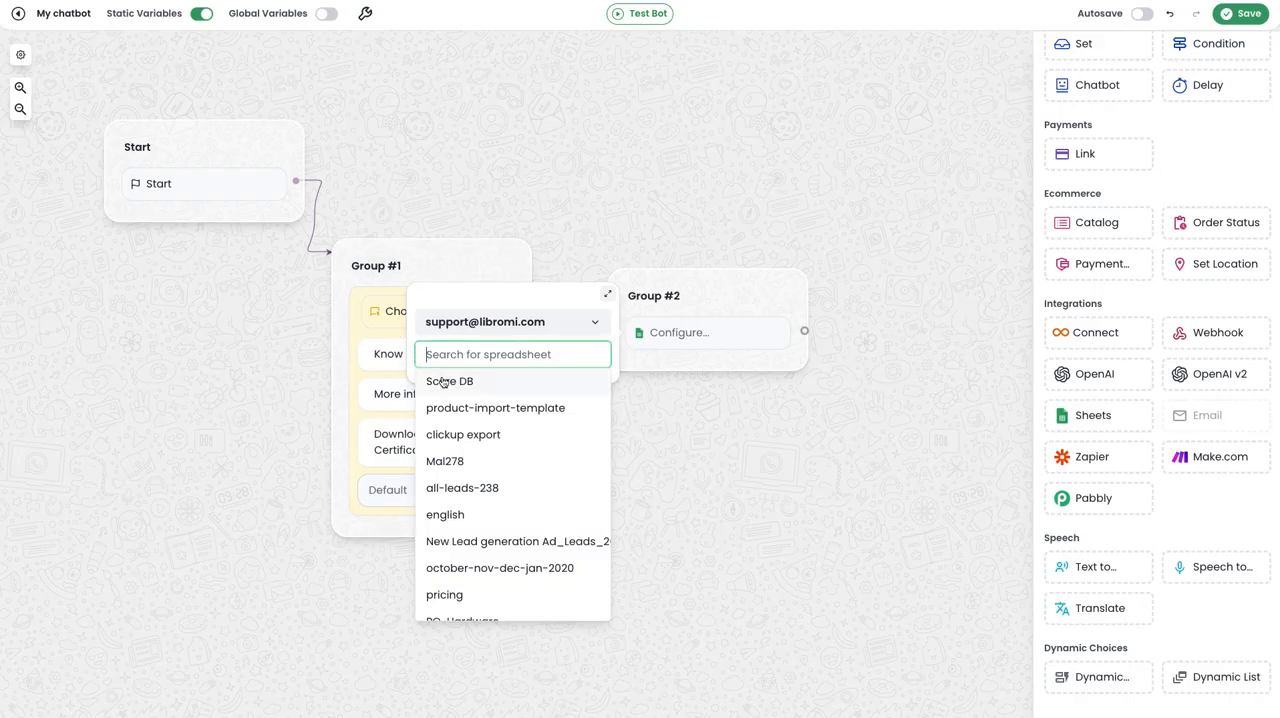
{"action": "left_click", "coordinate": [460, 382]}
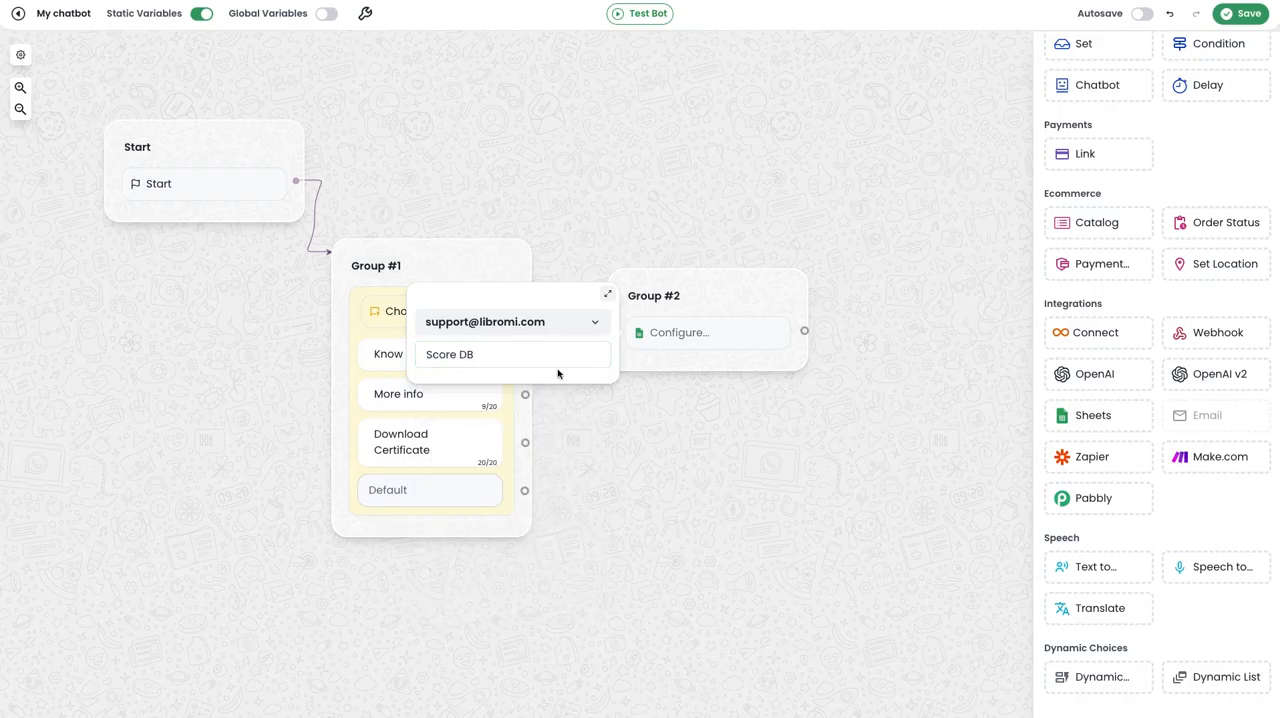
{"action": "left_click", "coordinate": [500, 370]}
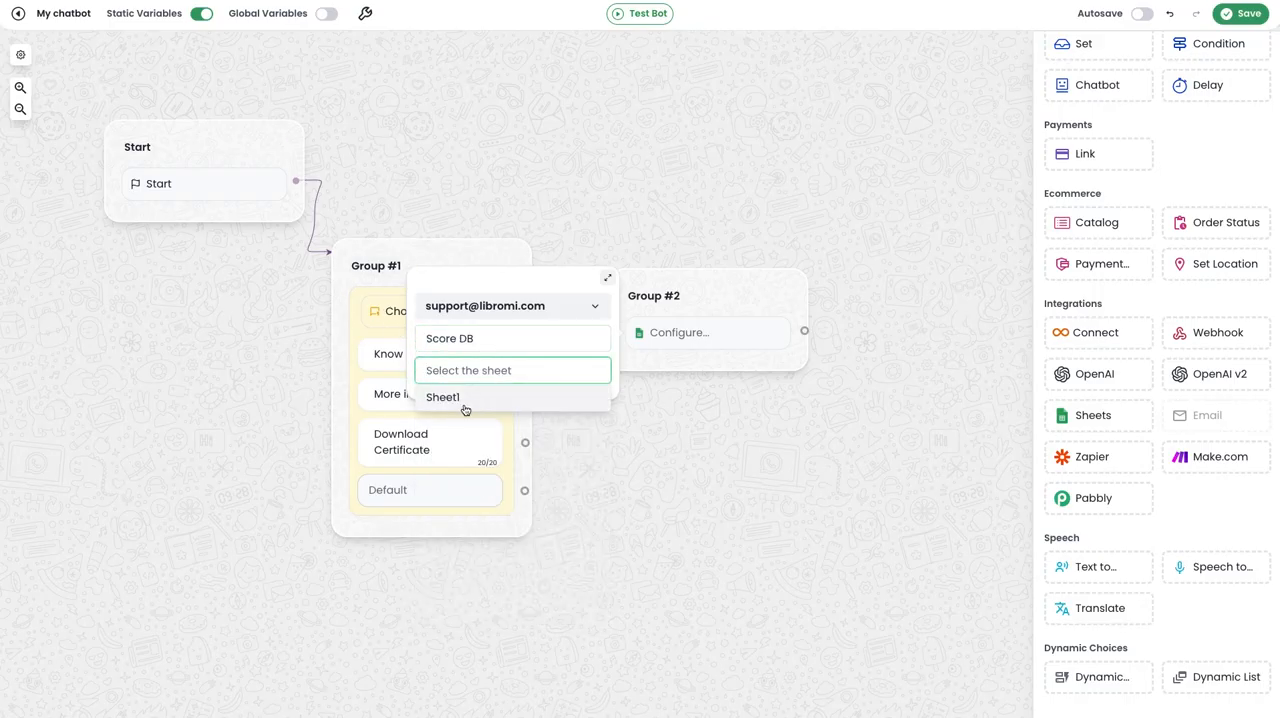
{"action": "left_click", "coordinate": [466, 402]}
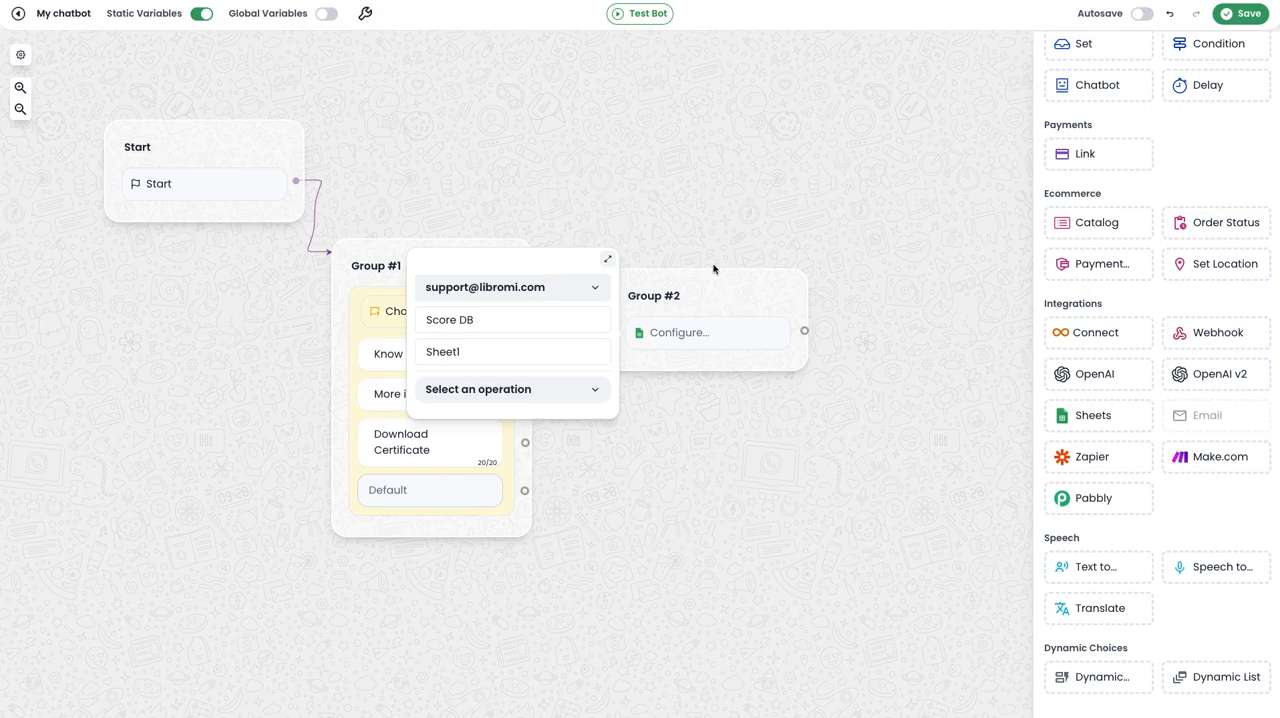
Choose the operation "Get data from sheet" and select the row whose Phone column matches the STAT_PHONE variable.
{"action": "left_click", "coordinate": [520, 397]}
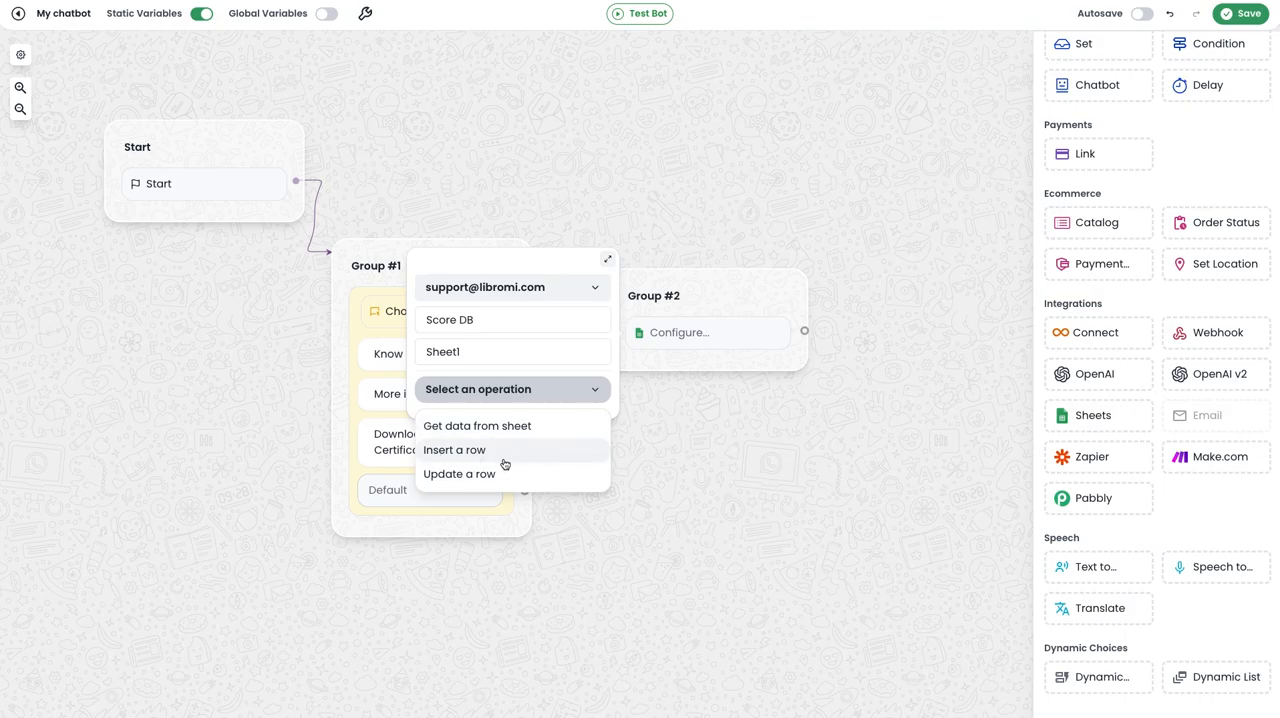
{"action": "left_click", "coordinate": [500, 426]}
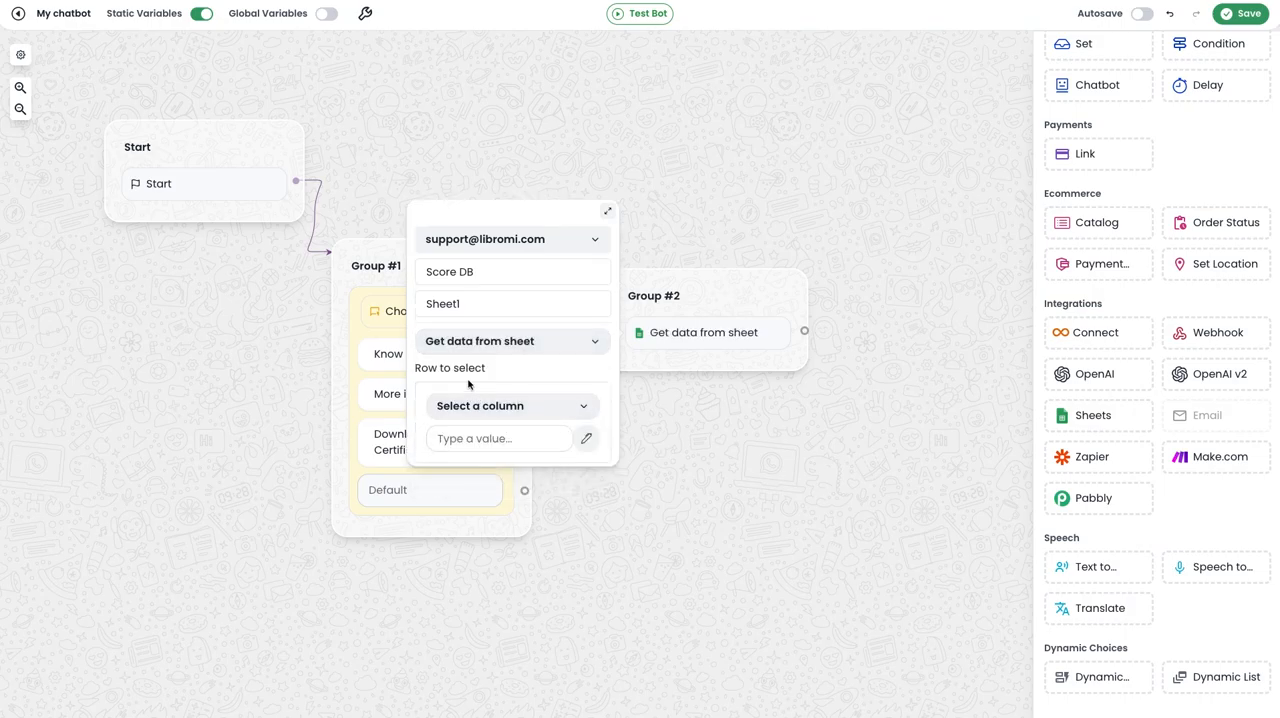
{"action": "scroll", "coordinate": [469, 382], "scroll_direction": "down", "scroll_amount": 1}
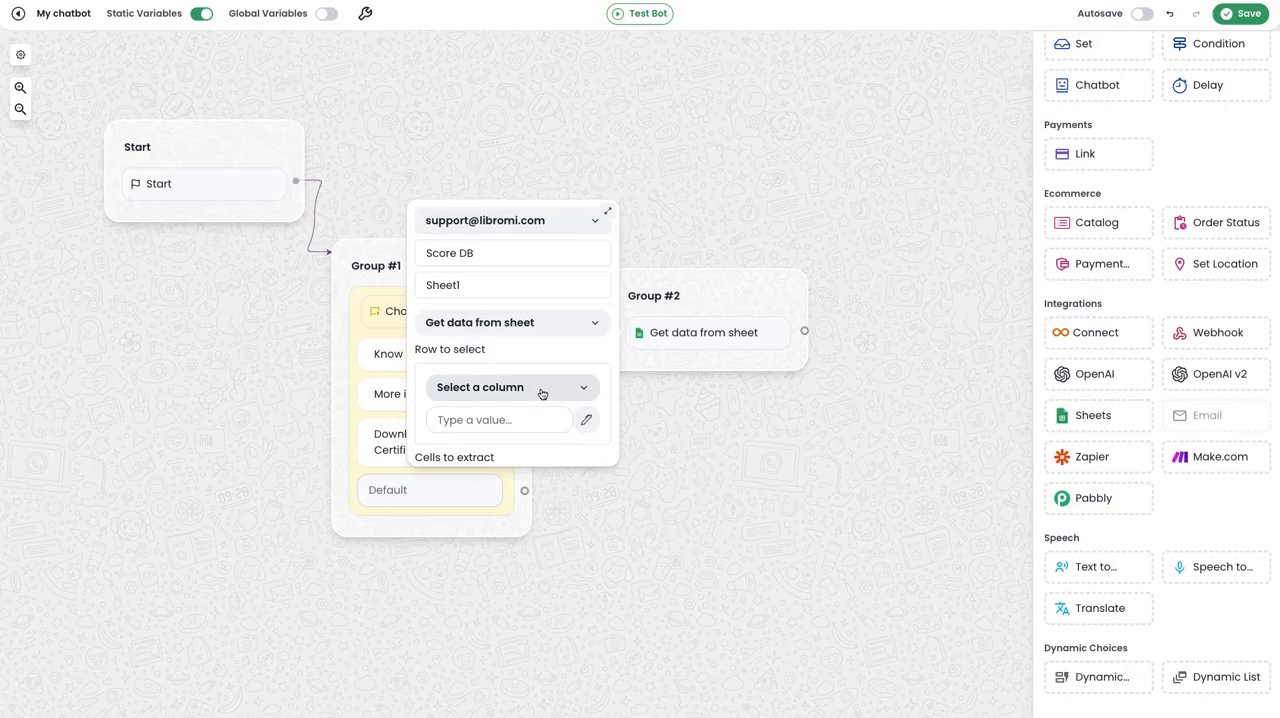
{"action": "left_click", "coordinate": [541, 389]}
{"action": "left_click", "coordinate": [510, 450]}
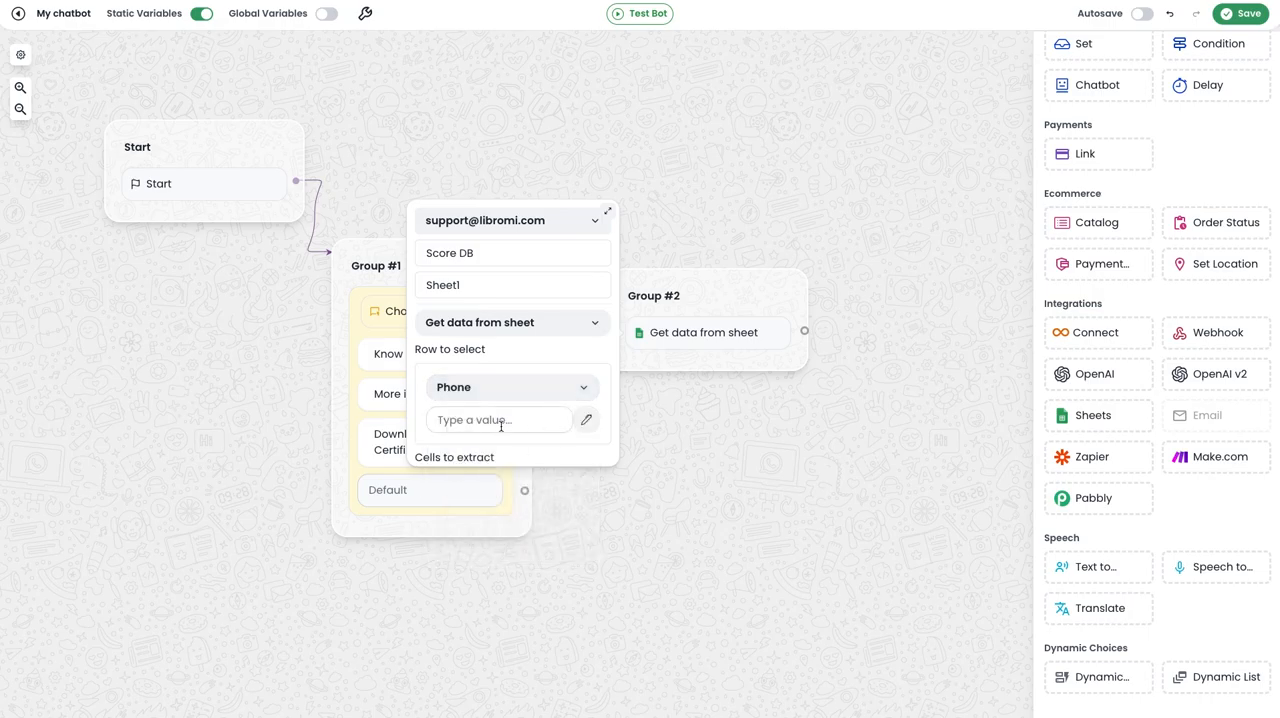
{"action": "left_click", "coordinate": [585, 420]}
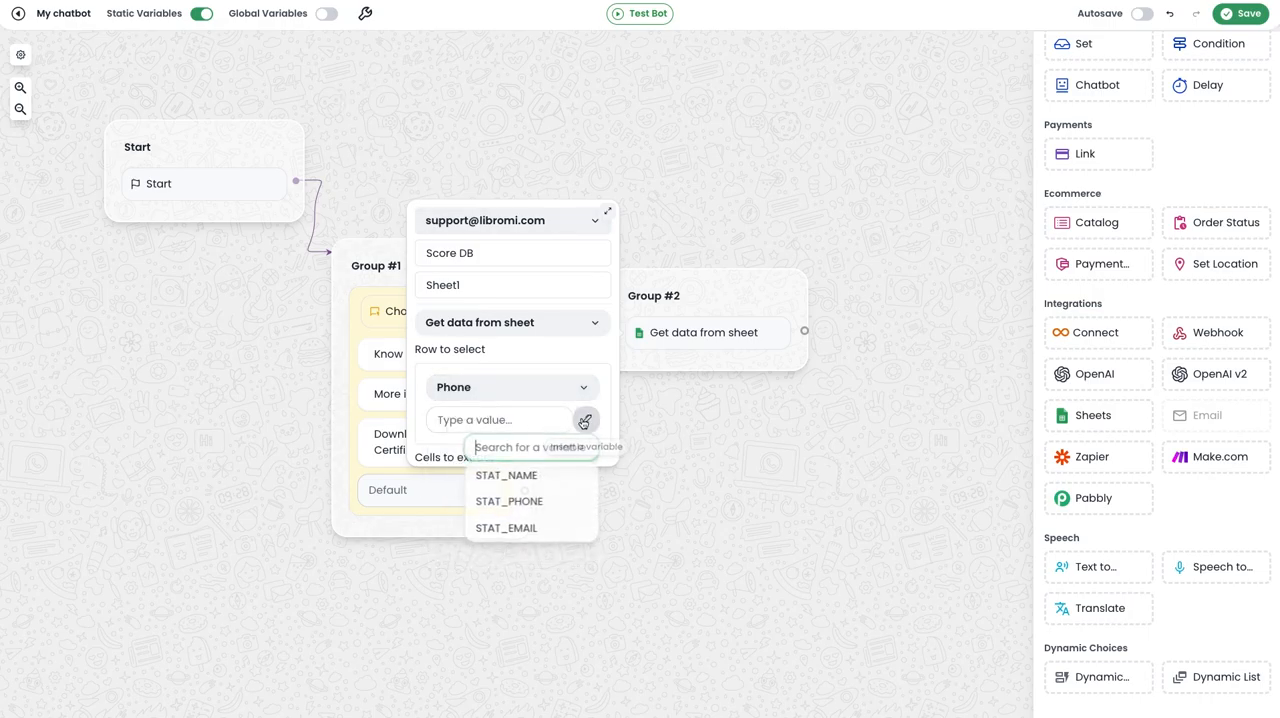
{"action": "left_click", "coordinate": [531, 508]}
{"action": "left_click", "coordinate": [562, 446]}
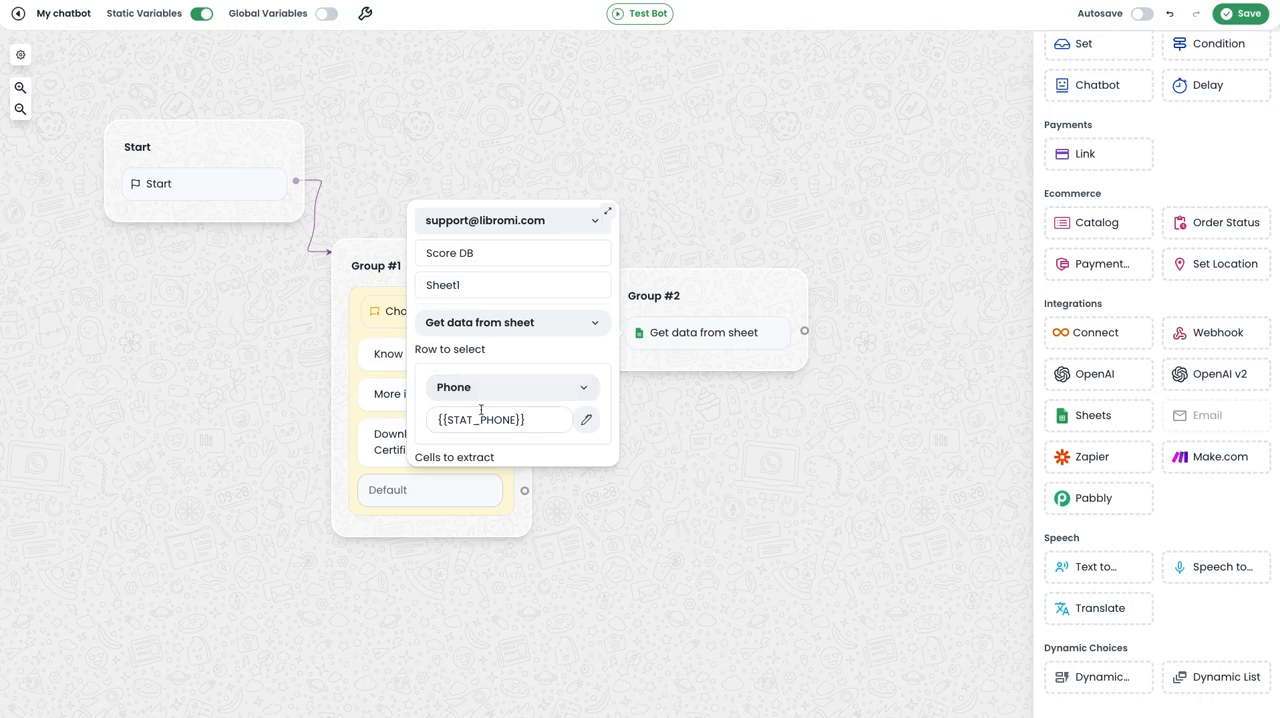
Add a cell to extract that stores the Score column in a new variable "score".
{"action": "scroll", "coordinate": [546, 420], "scroll_direction": "down", "scroll_amount": 1}
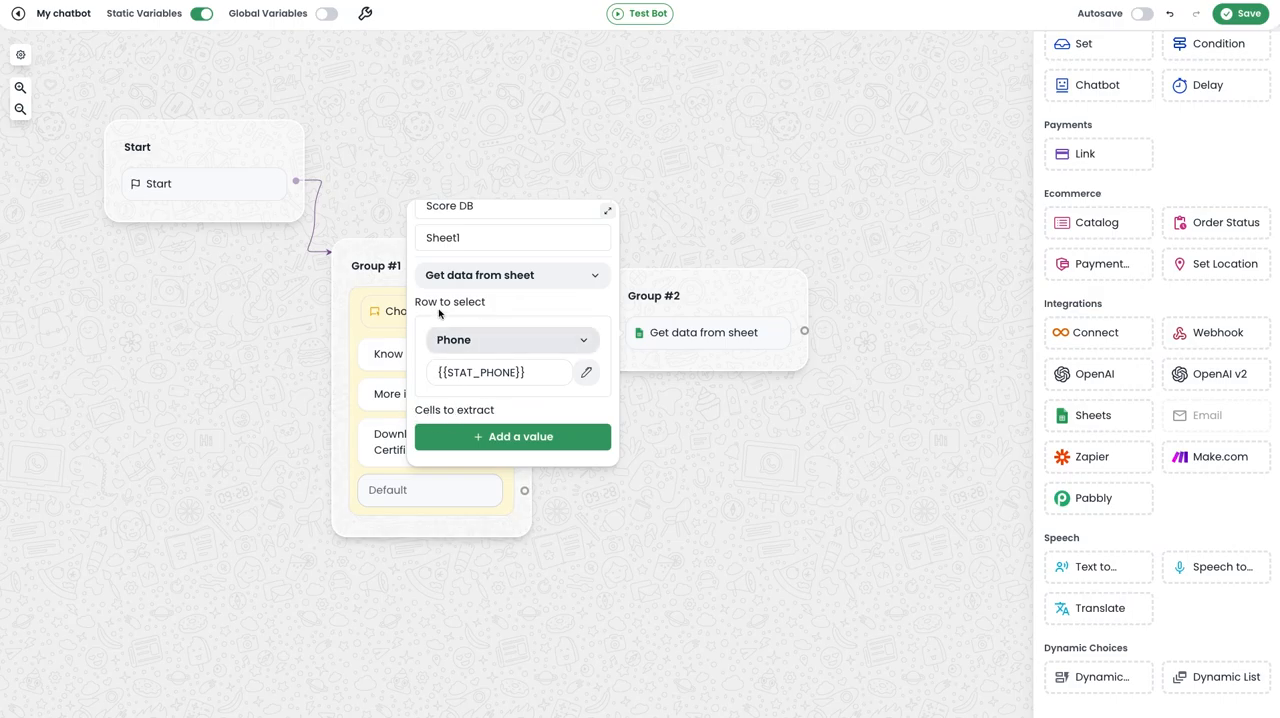
{"action": "left_click", "coordinate": [506, 436]}
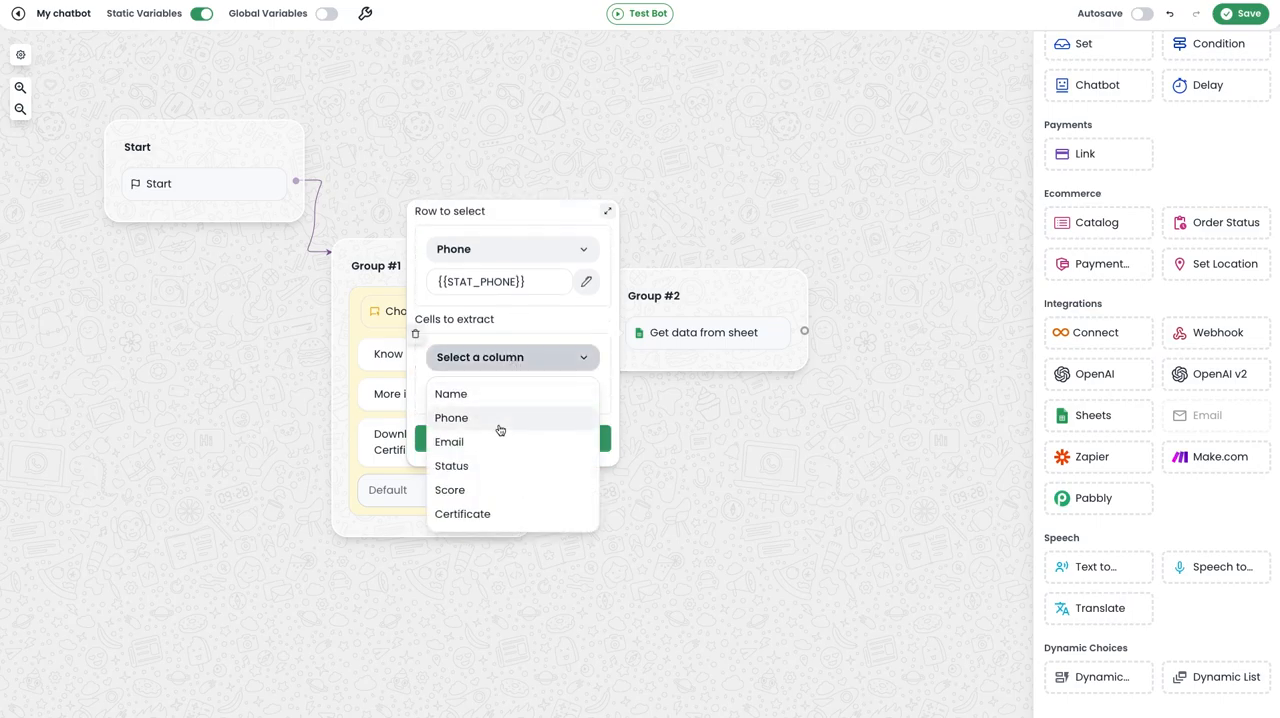
{"action": "left_click", "coordinate": [472, 465]}
{"action": "left_click", "coordinate": [513, 389]}
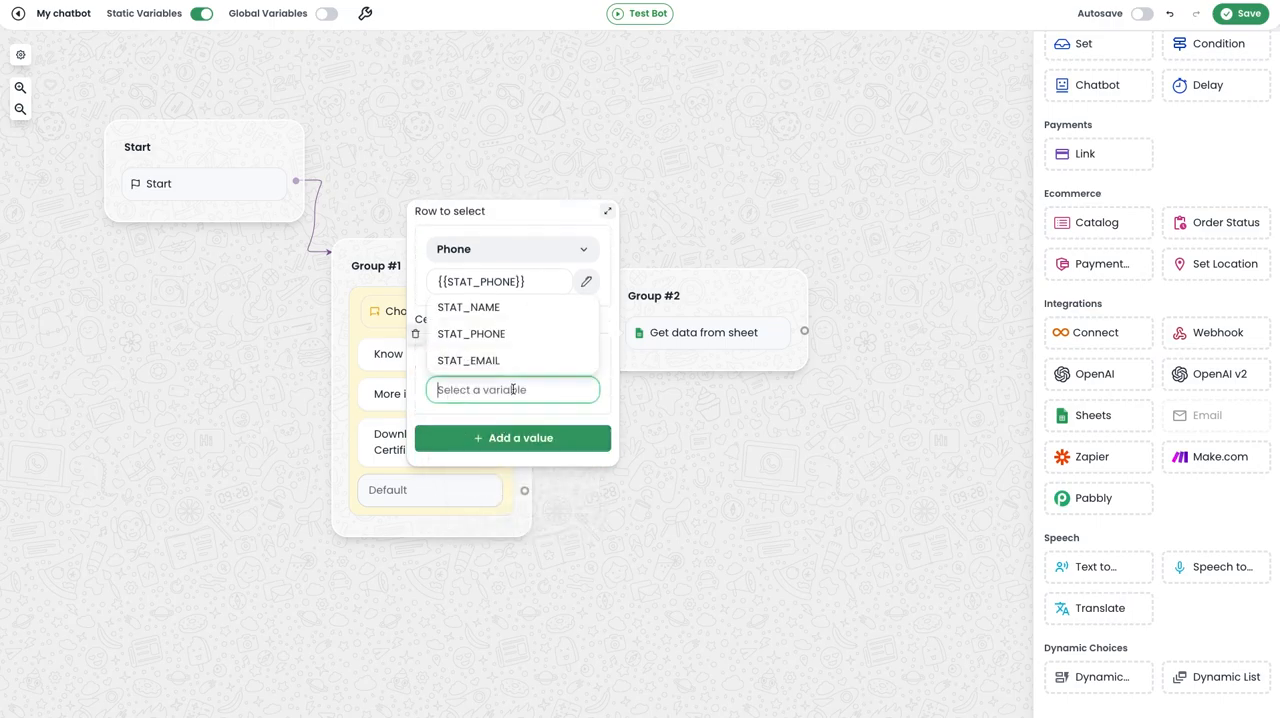
{"action": "type", "text": "score"}
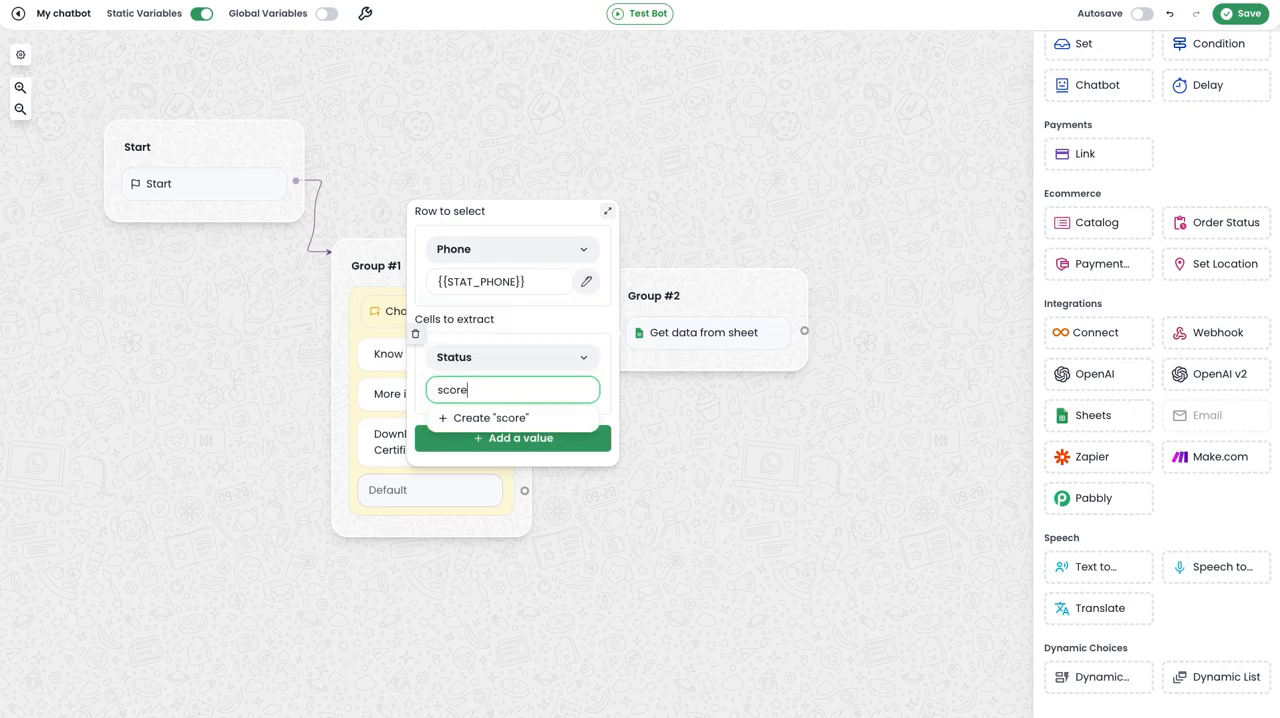
{"action": "left_click", "coordinate": [517, 418]}
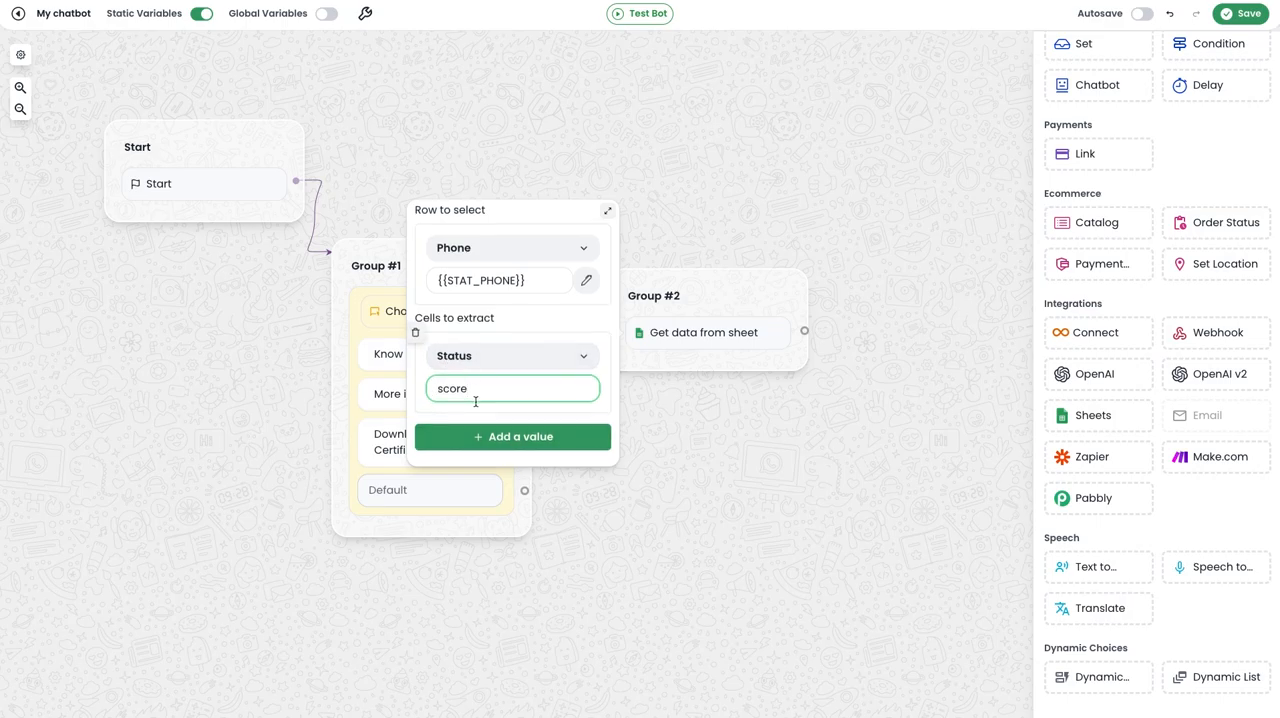
{"action": "left_click", "coordinate": [489, 358]}
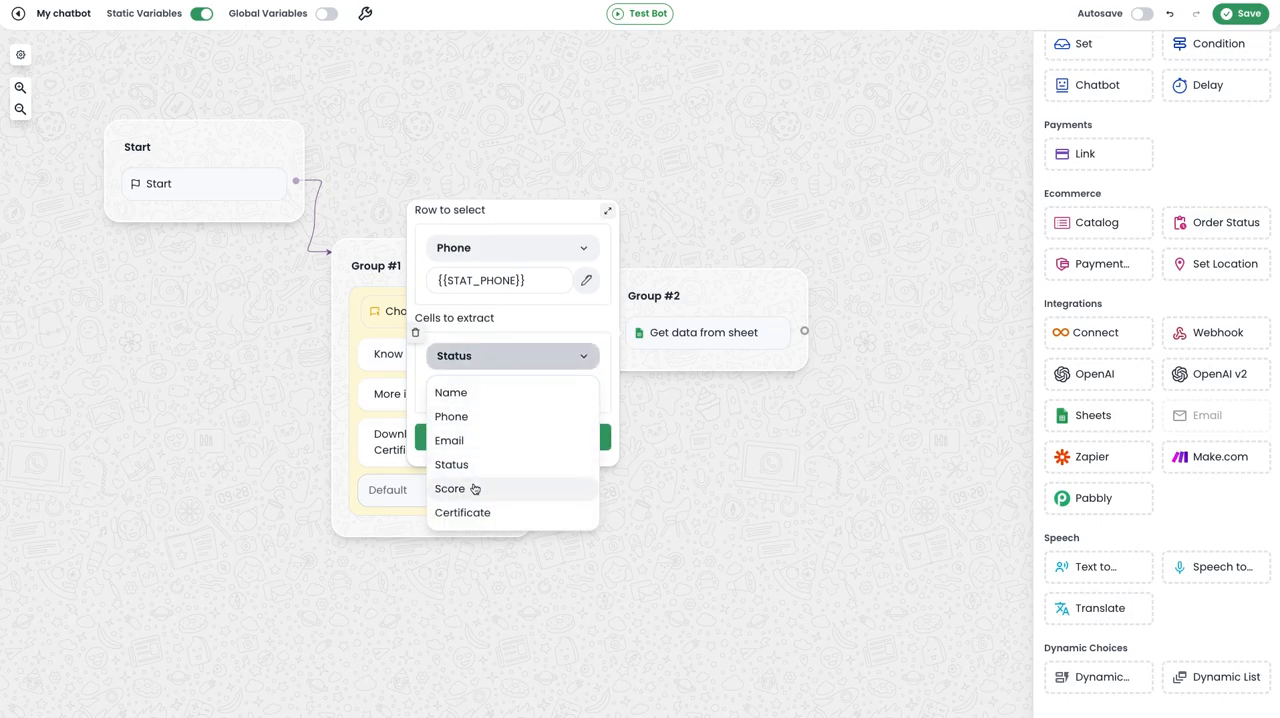
{"action": "left_click", "coordinate": [472, 488]}
Add a second cell to extract that stores the Status column in a new variable "status".
{"action": "left_click", "coordinate": [516, 437]}
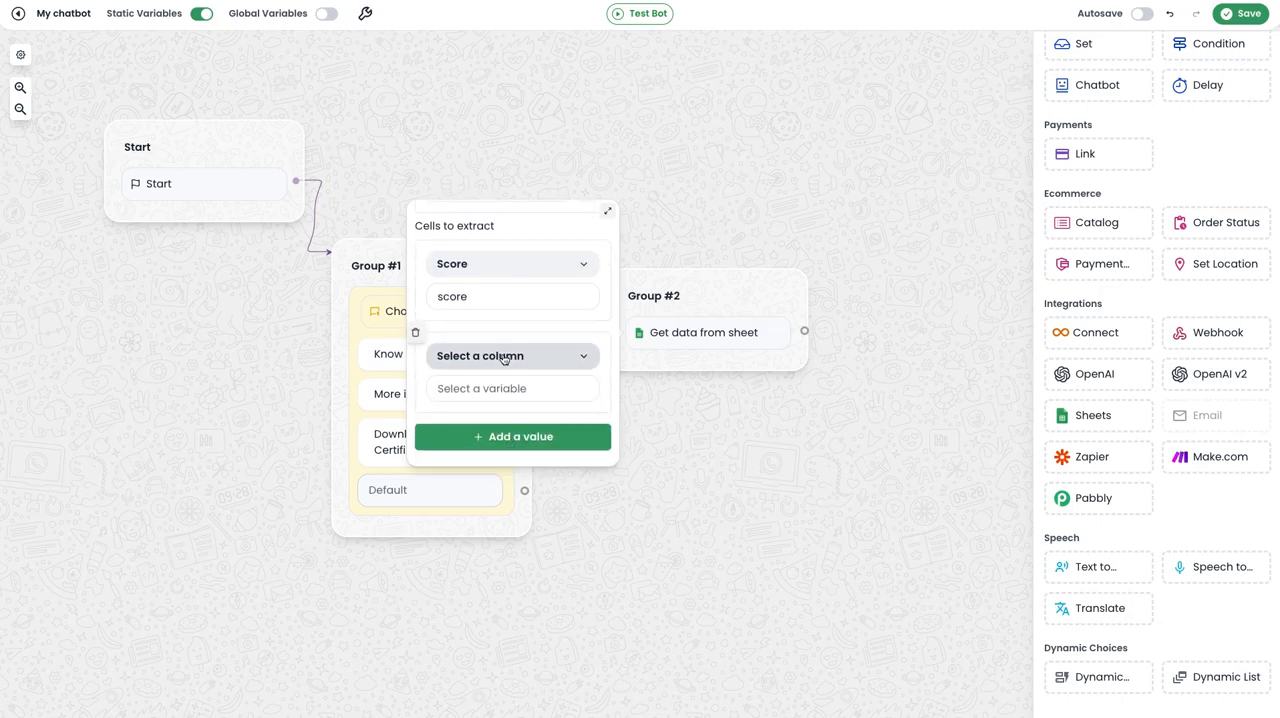
{"action": "left_click", "coordinate": [488, 360]}
{"action": "left_click", "coordinate": [488, 465]}
{"action": "left_click", "coordinate": [512, 390]}
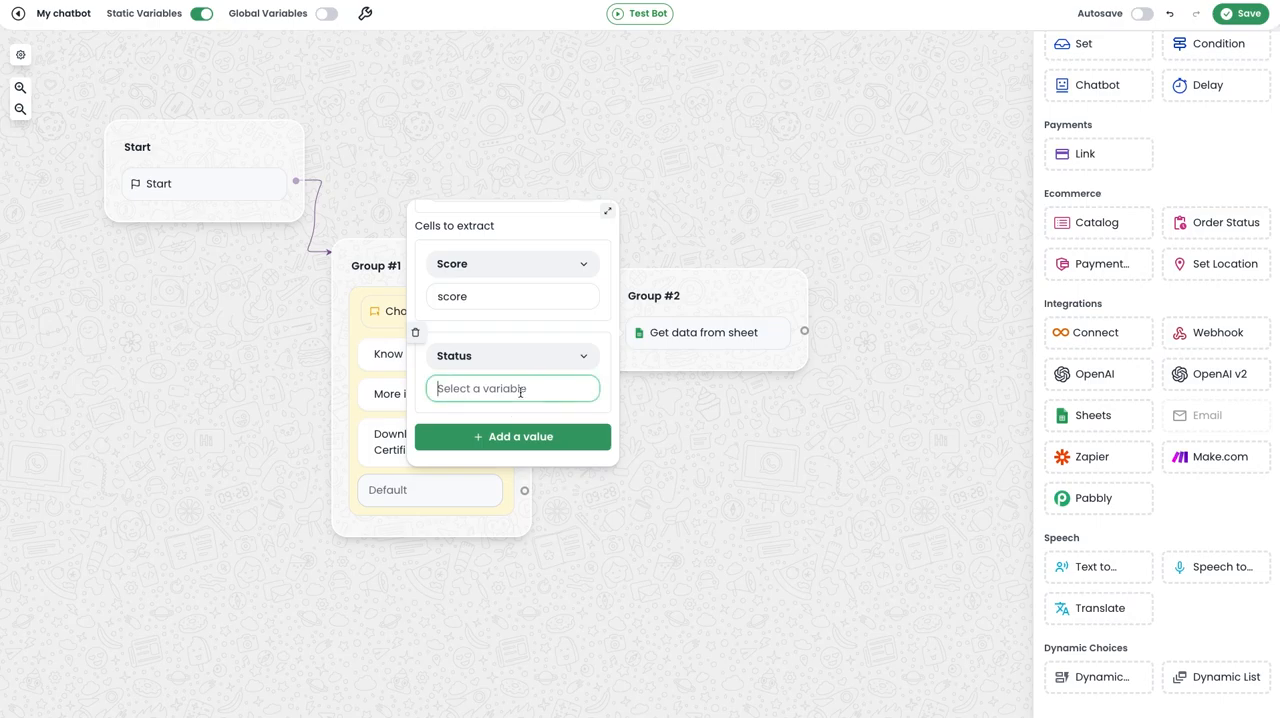
{"action": "type", "text": "status"}
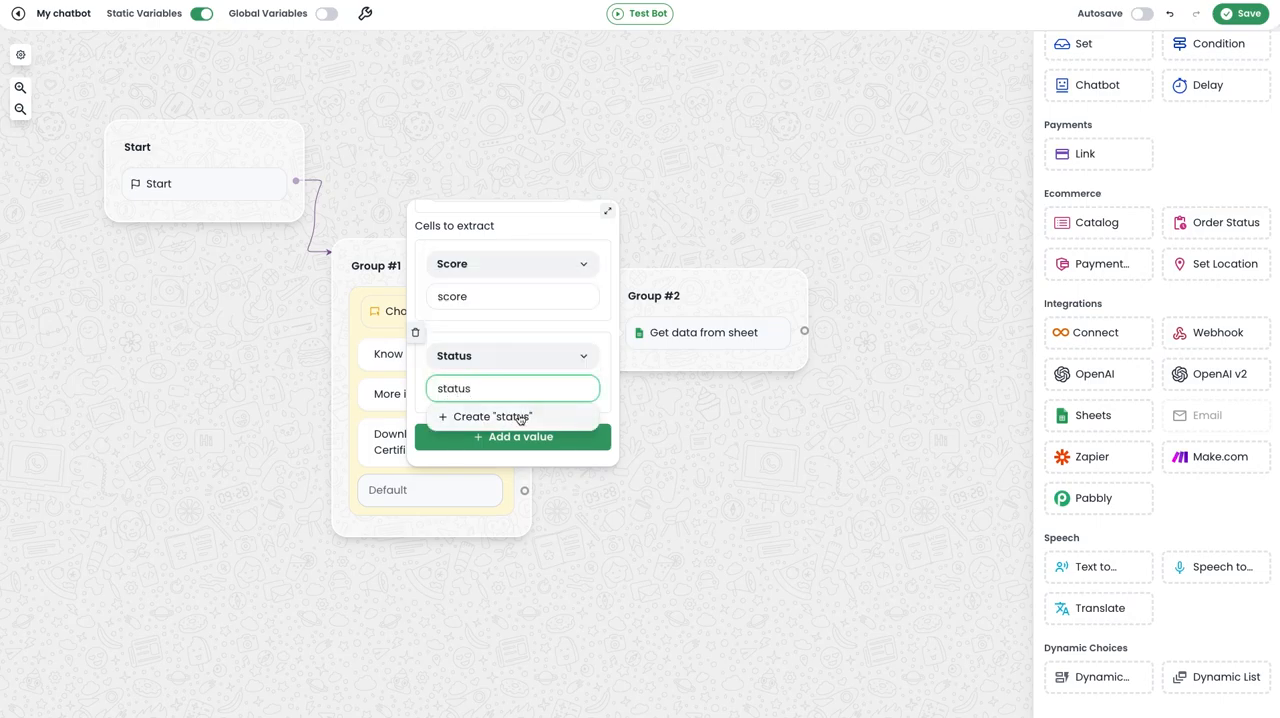
{"action": "left_click", "coordinate": [519, 417]}
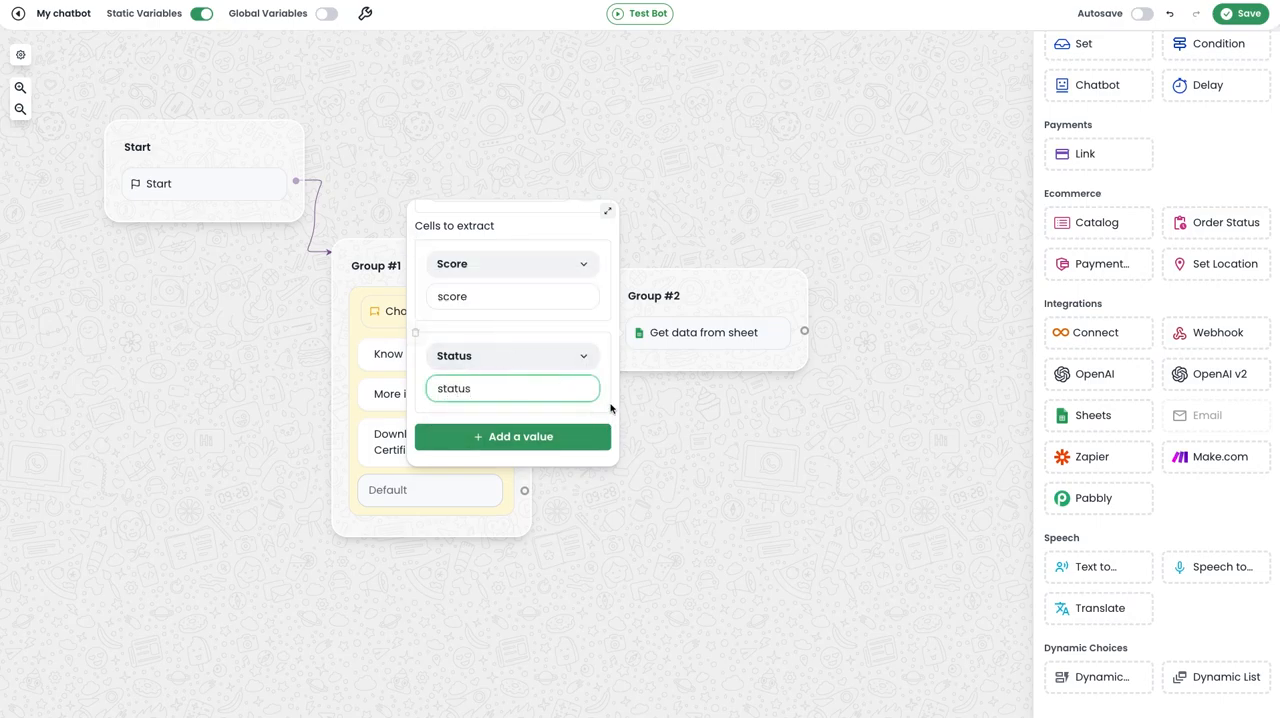
Add a third extracted cell storing the Certificate column in a new variable "certificate", and close the block's settings.
{"action": "left_click", "coordinate": [575, 437]}
{"action": "left_click", "coordinate": [495, 513]}
{"action": "left_click", "coordinate": [489, 390]}
{"action": "type", "text": "certificate"}
{"action": "left_click", "coordinate": [566, 415]}
{"action": "left_click", "coordinate": [697, 415]}
Connect the Know Score option to Group #2 and add a Text message group linked from Group #2.
{"action": "left_click_drag", "start_coordinate": [525, 354], "coordinate": [686, 219]}
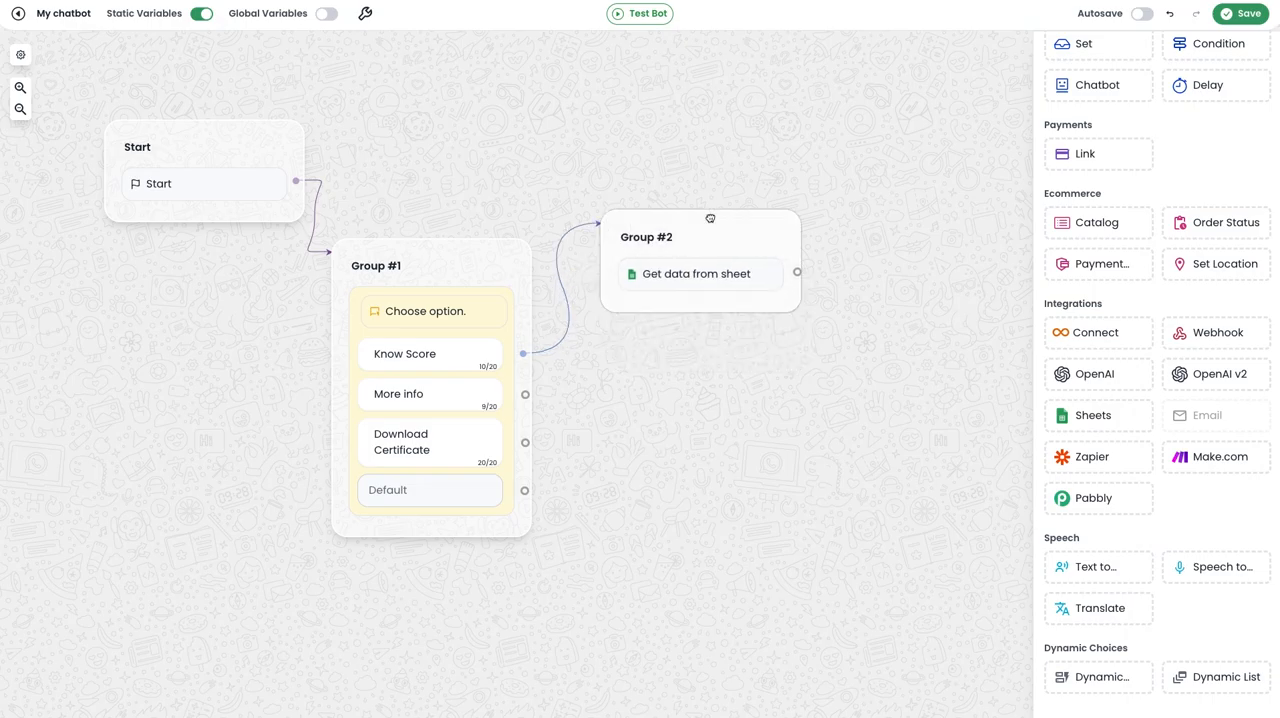
{"action": "scroll", "coordinate": [1089, 309], "scroll_direction": "up", "scroll_amount": 5}
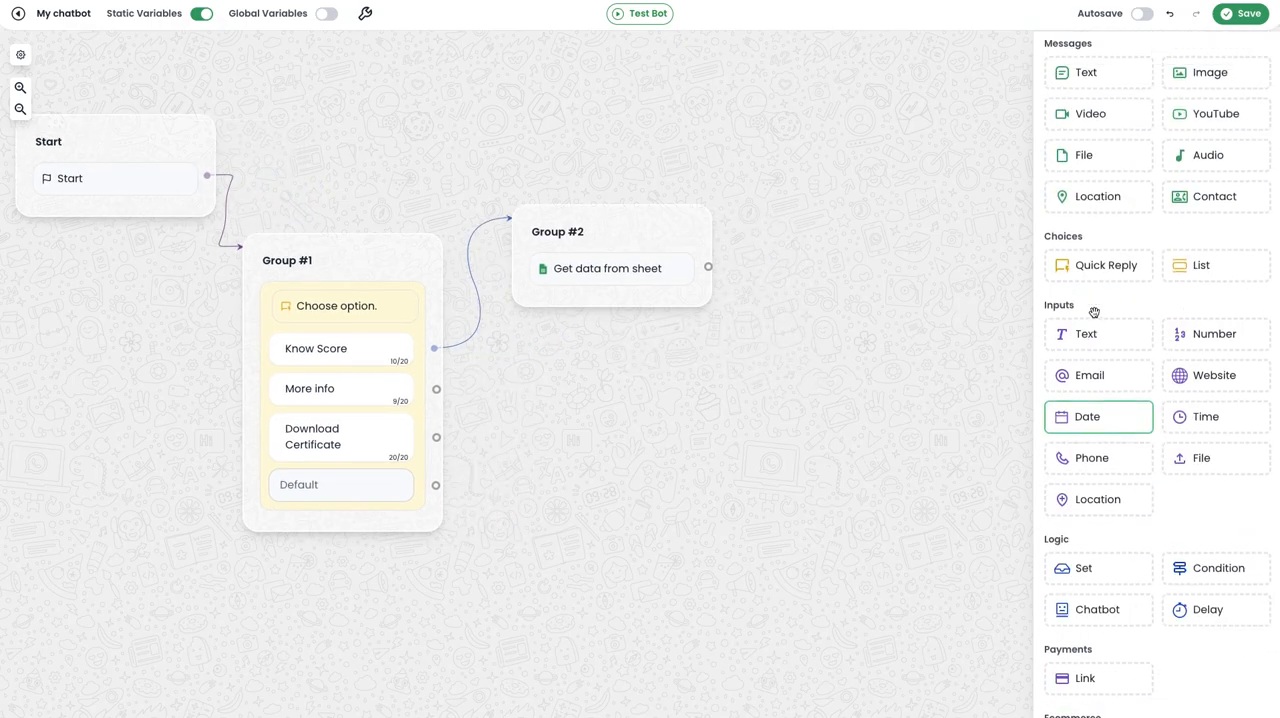
{"action": "left_click_drag", "start_coordinate": [1082, 79], "coordinate": [846, 310]}
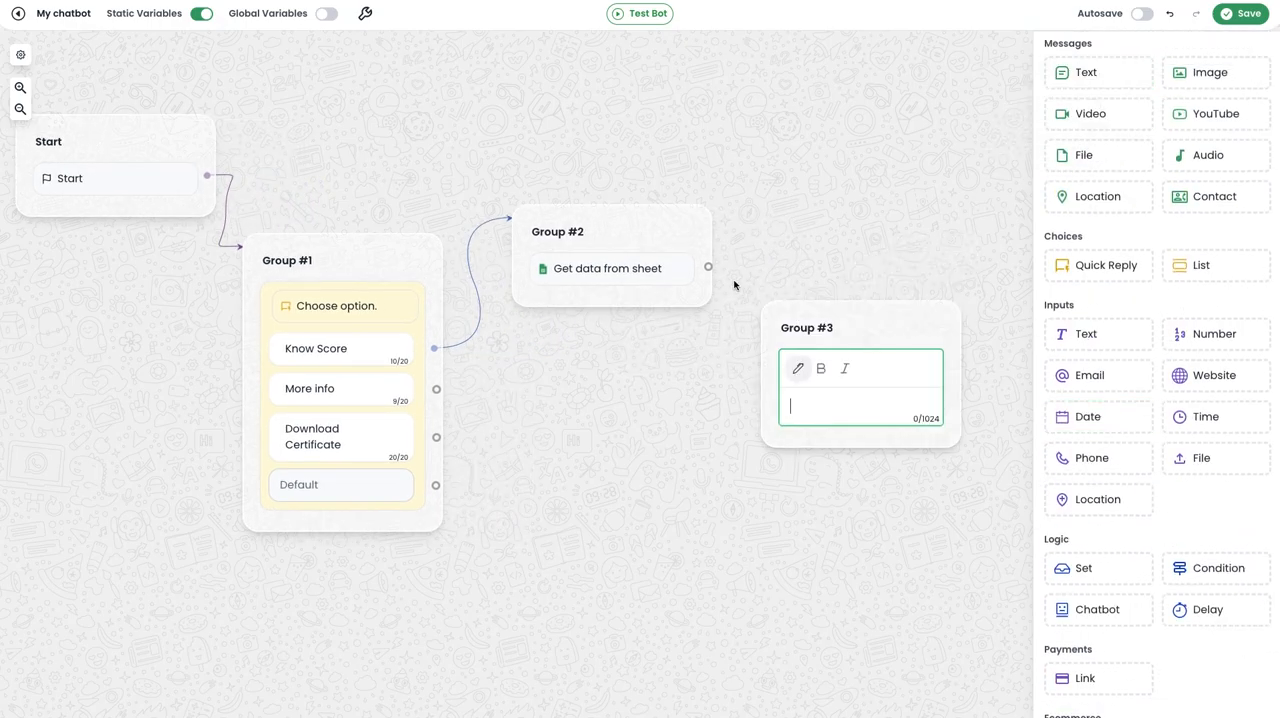
{"action": "left_click_drag", "start_coordinate": [712, 270], "coordinate": [799, 343]}
Write the Group #3 message as "Your status is : {{status}}" and, on a second line, "Your score is : {{score}}".
{"action": "type", "text": "Your status is :"}
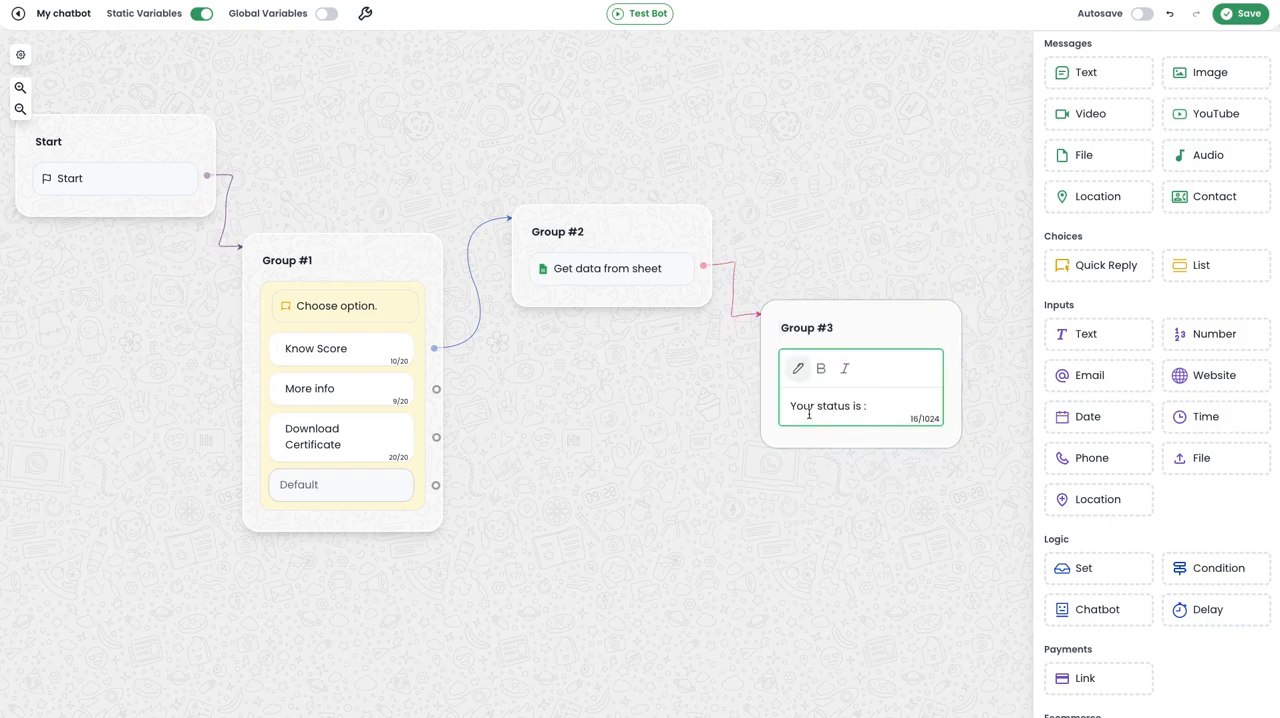
{"action": "left_click", "coordinate": [798, 368]}
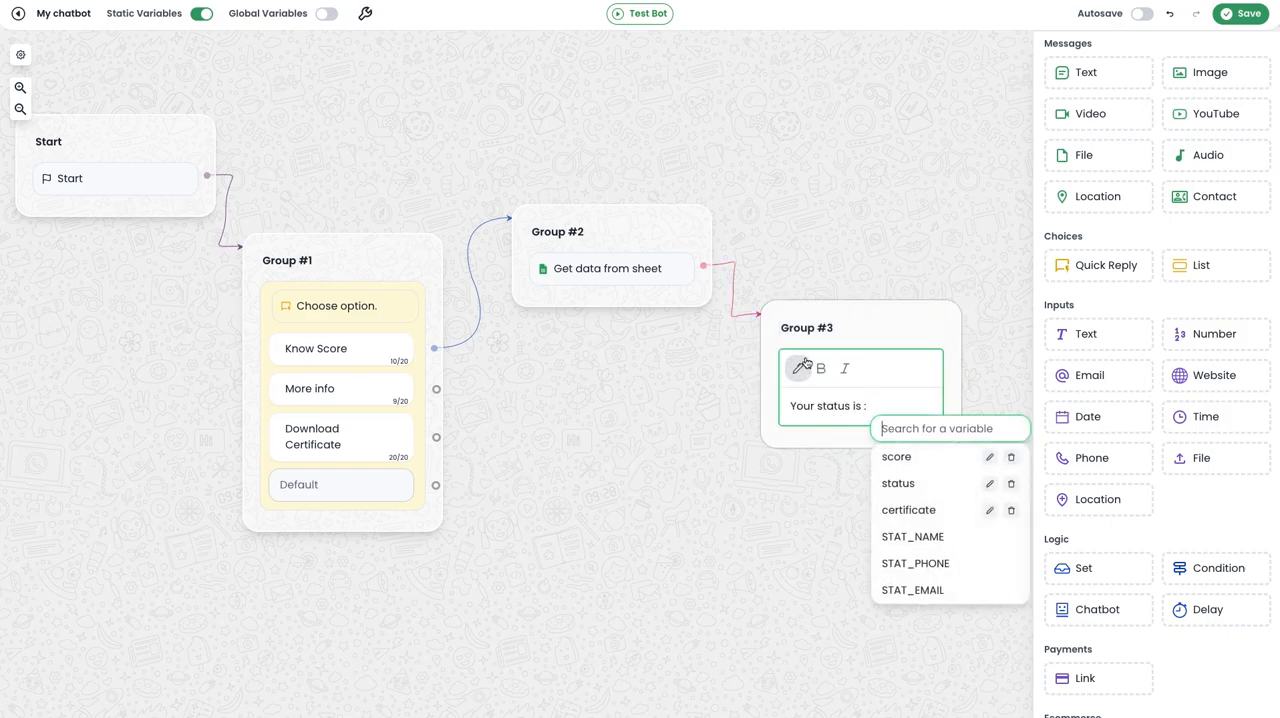
{"action": "left_click", "coordinate": [913, 483]}
{"action": "key", "text": "Return"}
{"action": "type", "text": "Your score"}
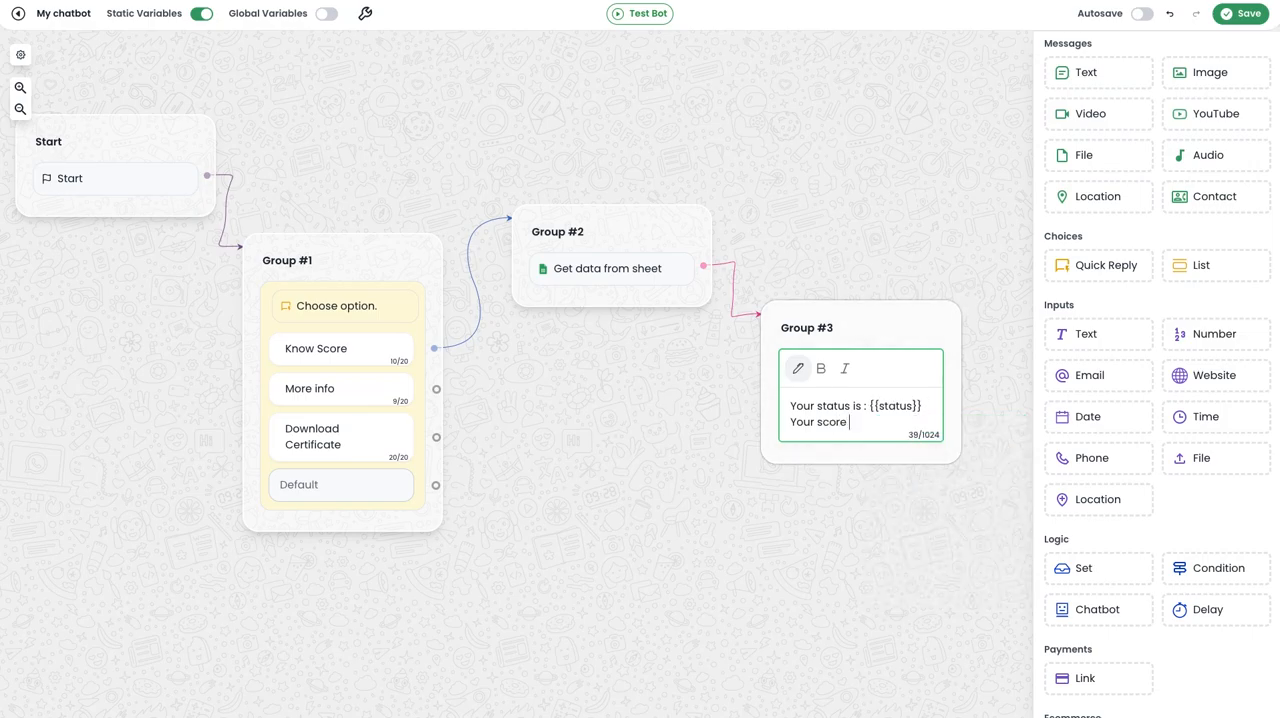
{"action": "type", "text": " is :"}
{"action": "left_click", "coordinate": [798, 368]}
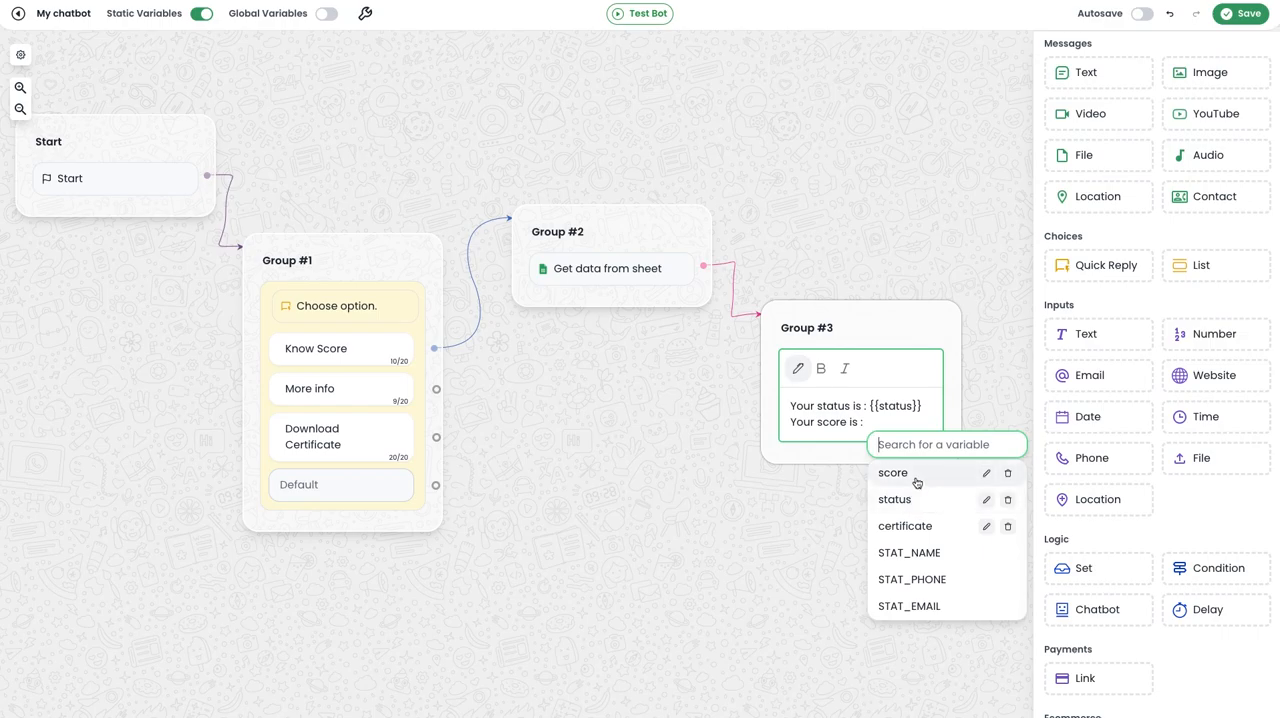
{"action": "left_click", "coordinate": [916, 482]}
{"action": "left_click", "coordinate": [916, 531]}
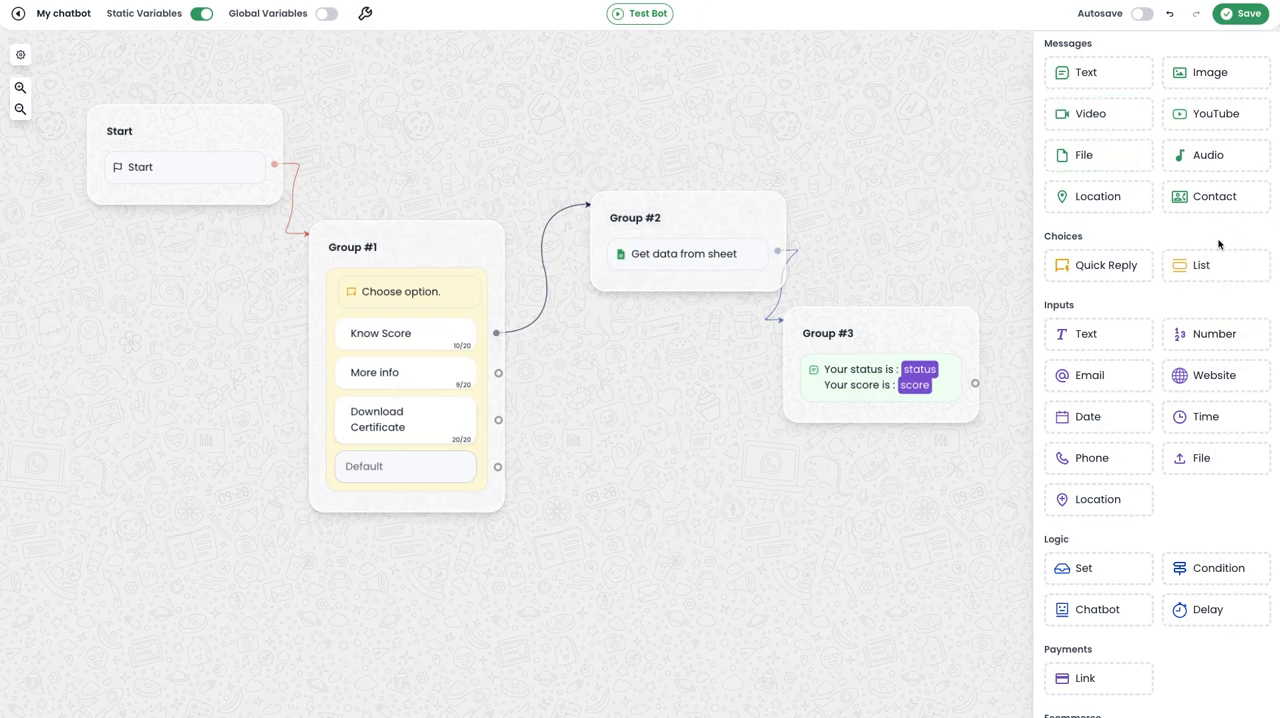
Add a File message group linked from the Download Certificate option, with the certificate variable as its file link.
{"action": "mouse_move", "coordinate": [1094, 154]}
{"action": "left_mouse_down"}
{"action": "mouse_move", "coordinate": [550, 500]}
{"action": "mouse_move", "coordinate": [677, 491]}
{"action": "left_mouse_up"}
{"action": "left_click_drag", "start_coordinate": [498, 420], "coordinate": [638, 497]}
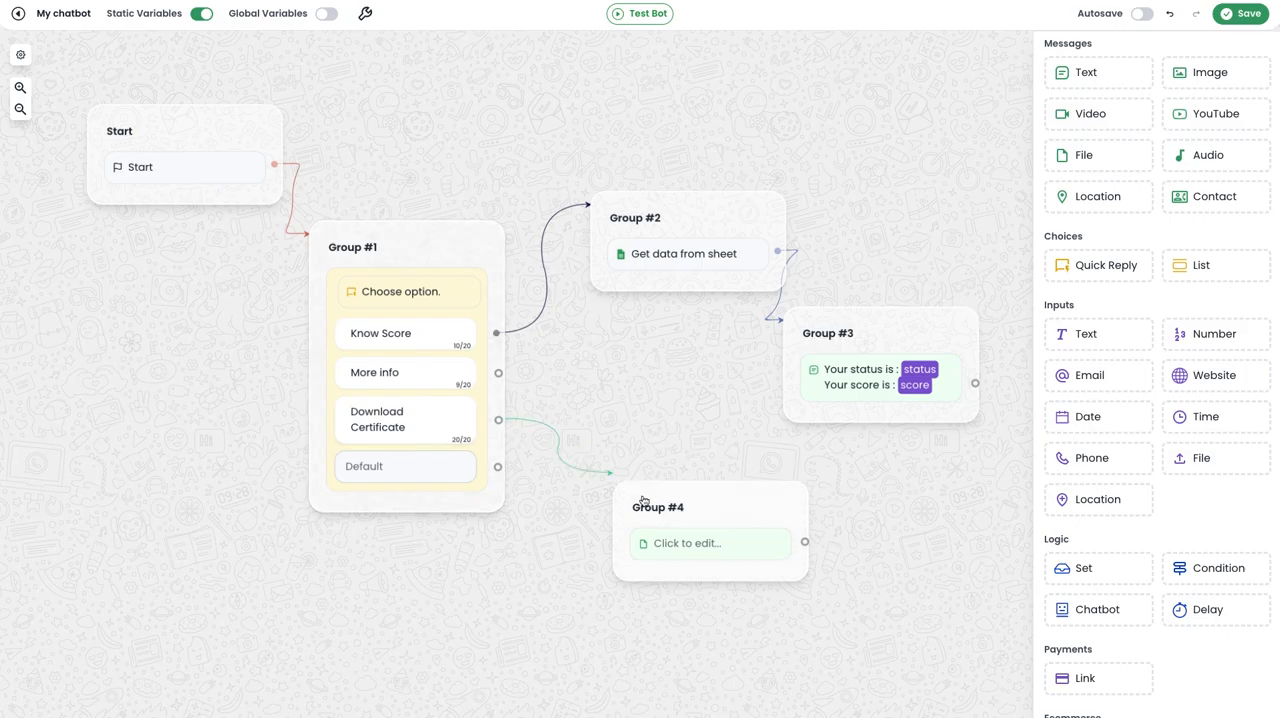
{"action": "left_click", "coordinate": [688, 543]}
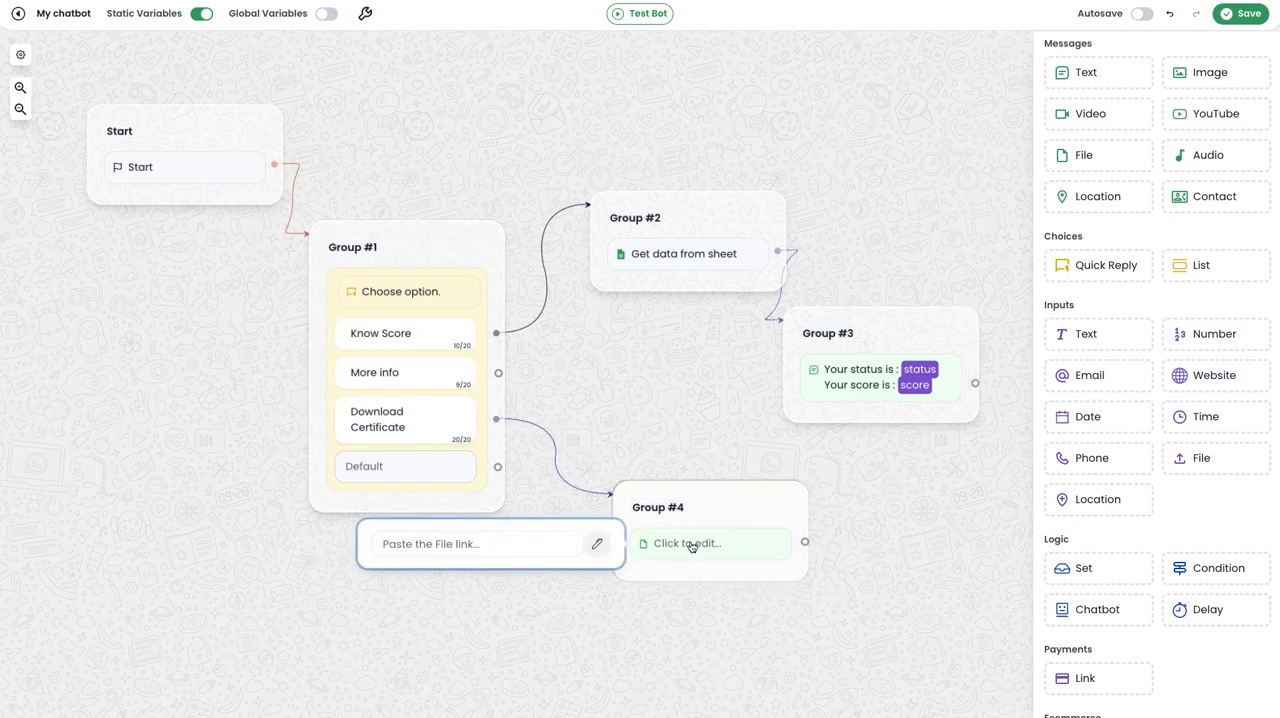
{"action": "left_click", "coordinate": [598, 544]}
{"action": "left_click", "coordinate": [520, 467]}
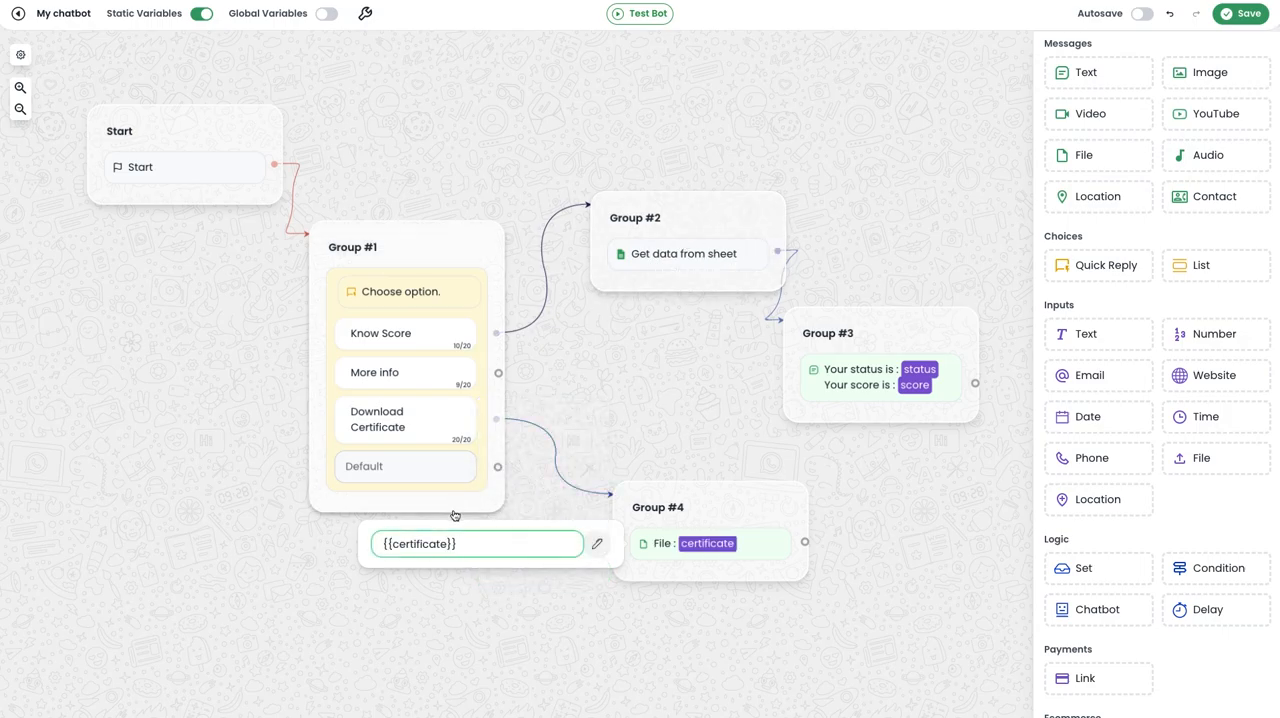
{"action": "left_click", "coordinate": [903, 434]}
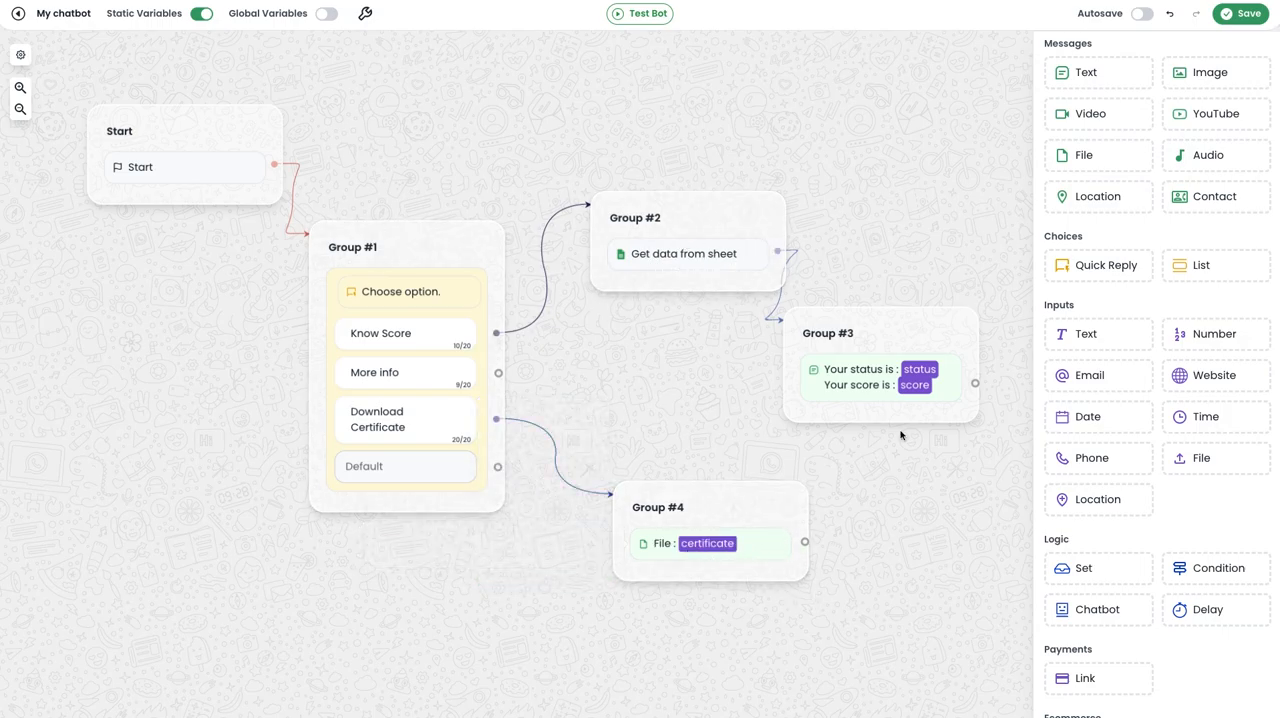
Save the chatbot and move the status and score message from Group #3 into Group #2, below the sheet data block.
{"action": "left_click", "coordinate": [1250, 14]}
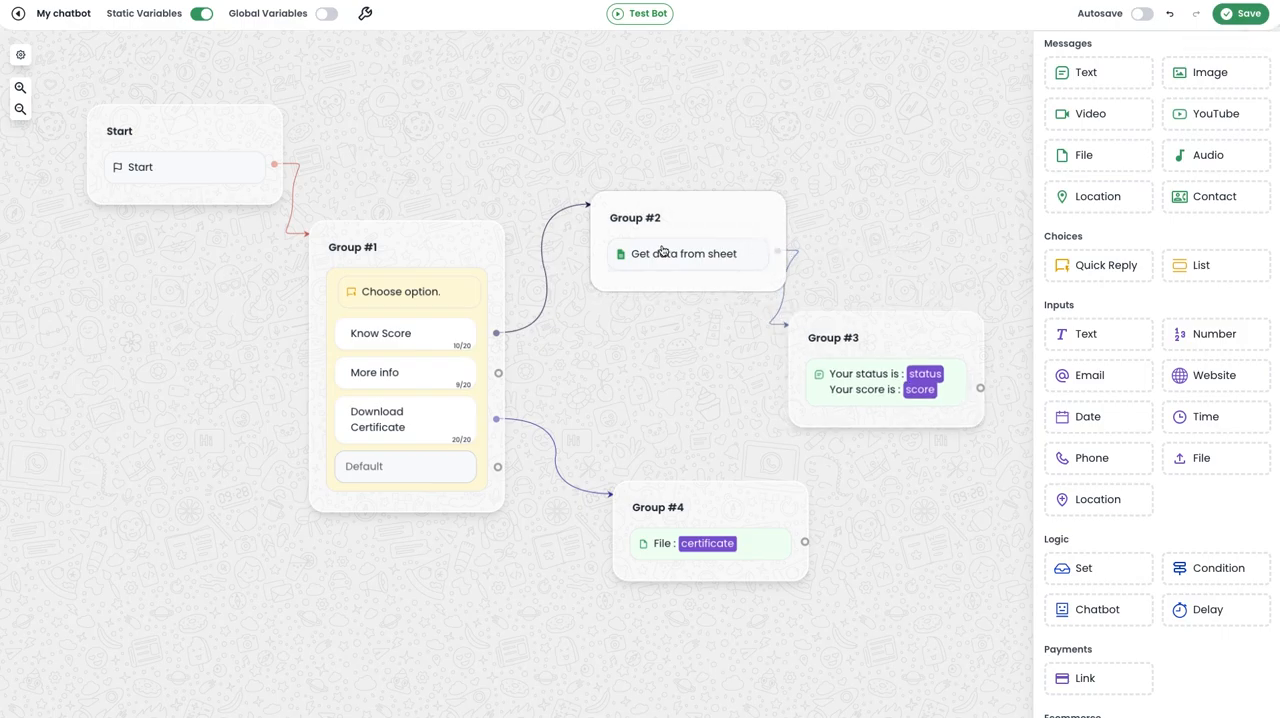
{"action": "left_click_drag", "start_coordinate": [912, 324], "coordinate": [932, 318]}
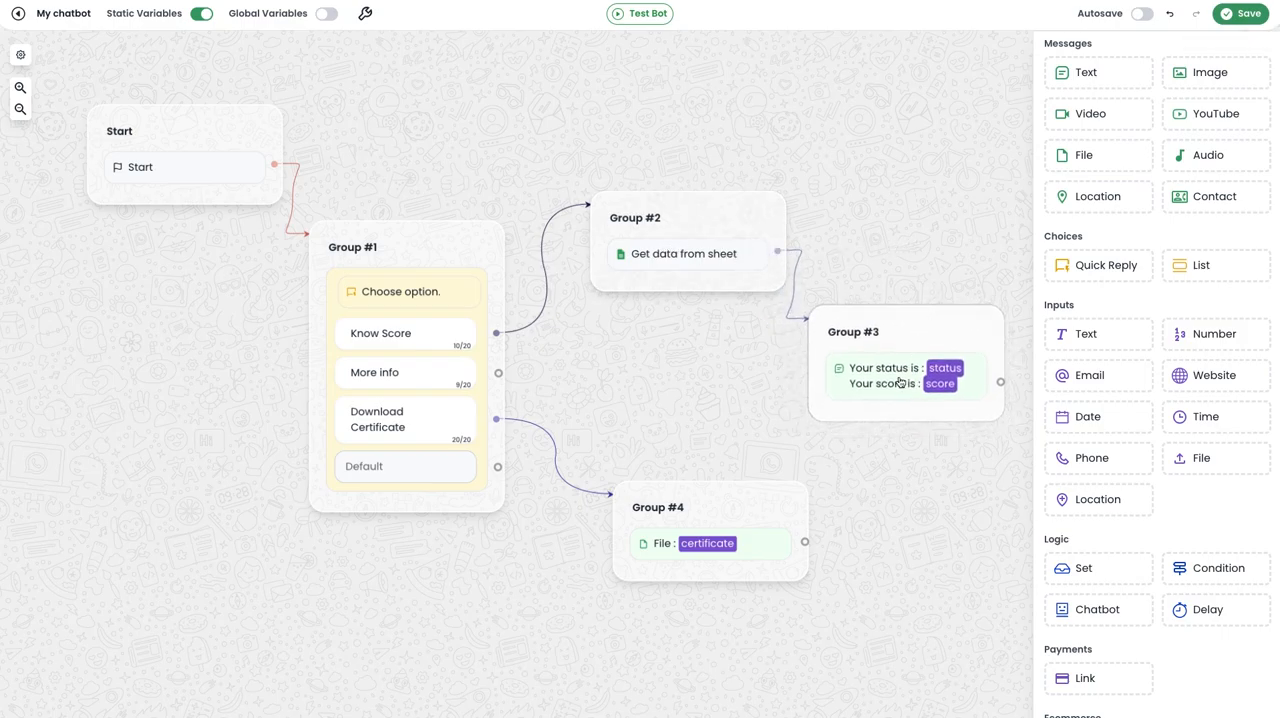
{"action": "left_click_drag", "start_coordinate": [891, 371], "coordinate": [684, 274]}
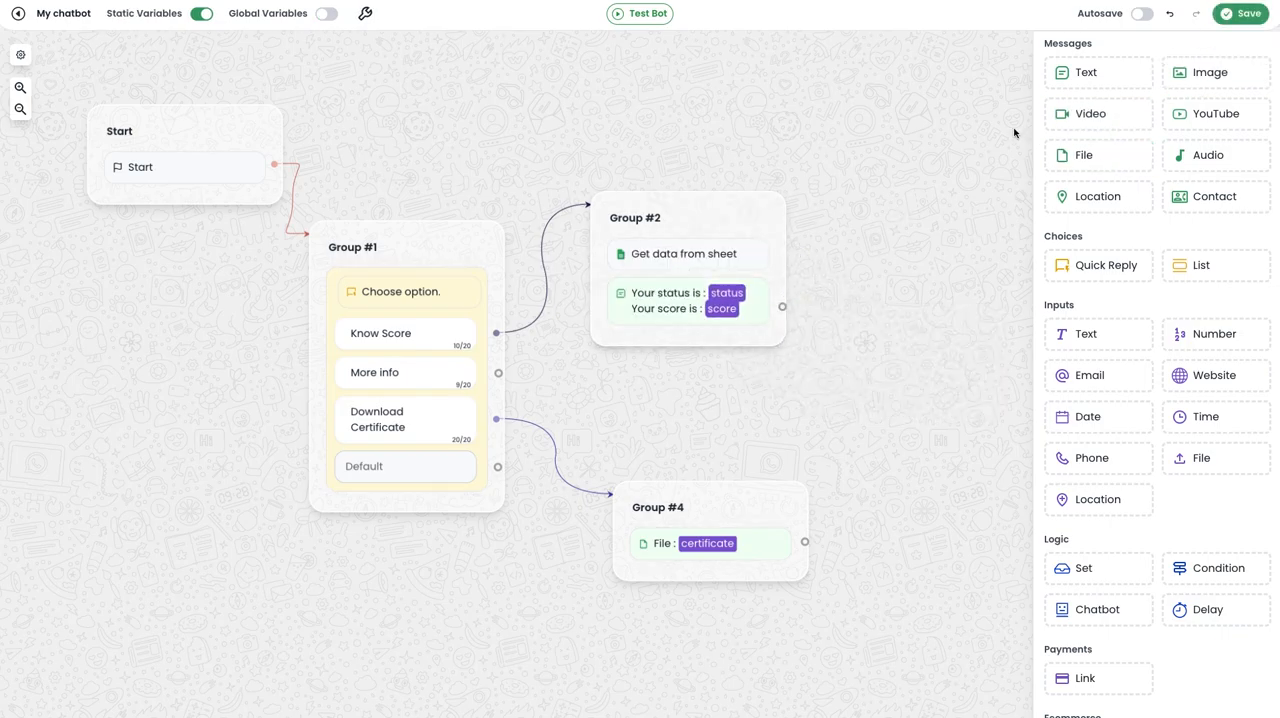
Copy the chatbot's shortcode FETCH from its settings and close them.
{"action": "left_click", "coordinate": [365, 13]}
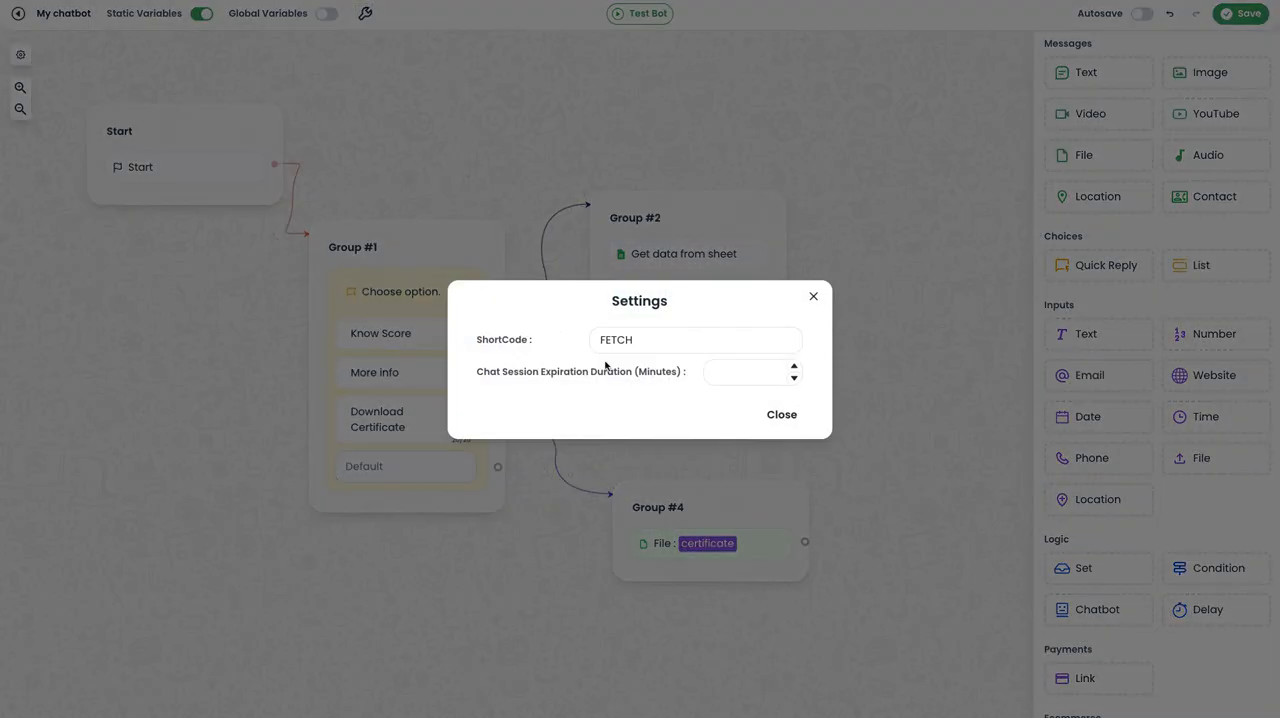
{"action": "left_click_drag", "start_coordinate": [630, 340], "coordinate": [573, 343]}
{"action": "key", "text": "ctrl+c"}
{"action": "left_click", "coordinate": [813, 296]}
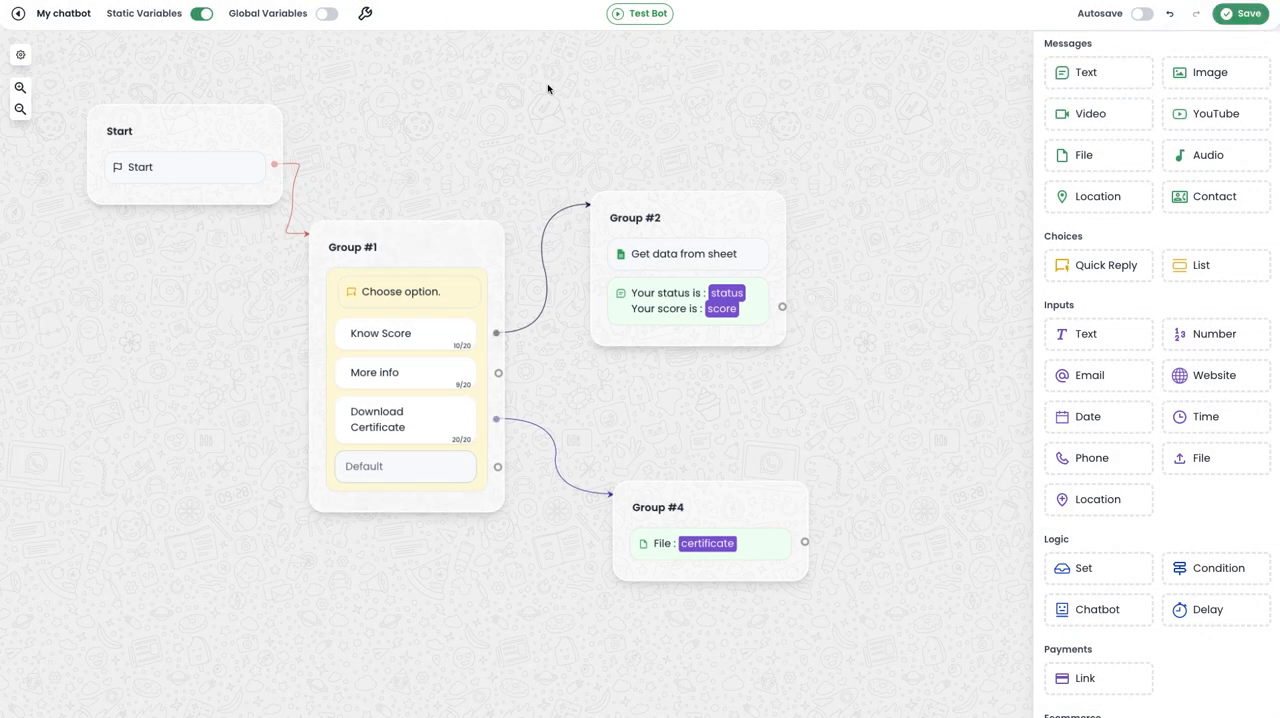
Switch to WhatsApp and send "#start FETCH" to the Libromi Chatbot chat.
{"action": "key", "text": "super+Tab"}
{"action": "type", "text": "#"}
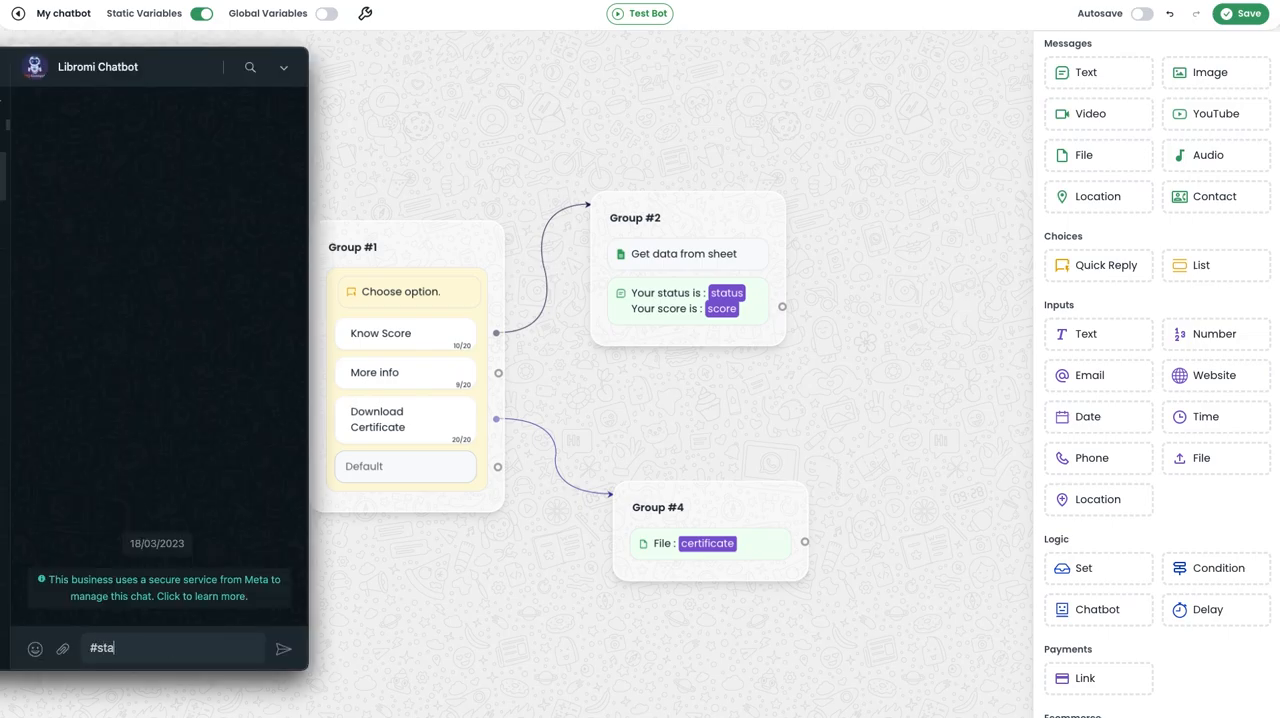
{"action": "type", "text": "start"}
{"action": "key", "text": "ctrl+v"}
{"action": "key", "text": "Return"}
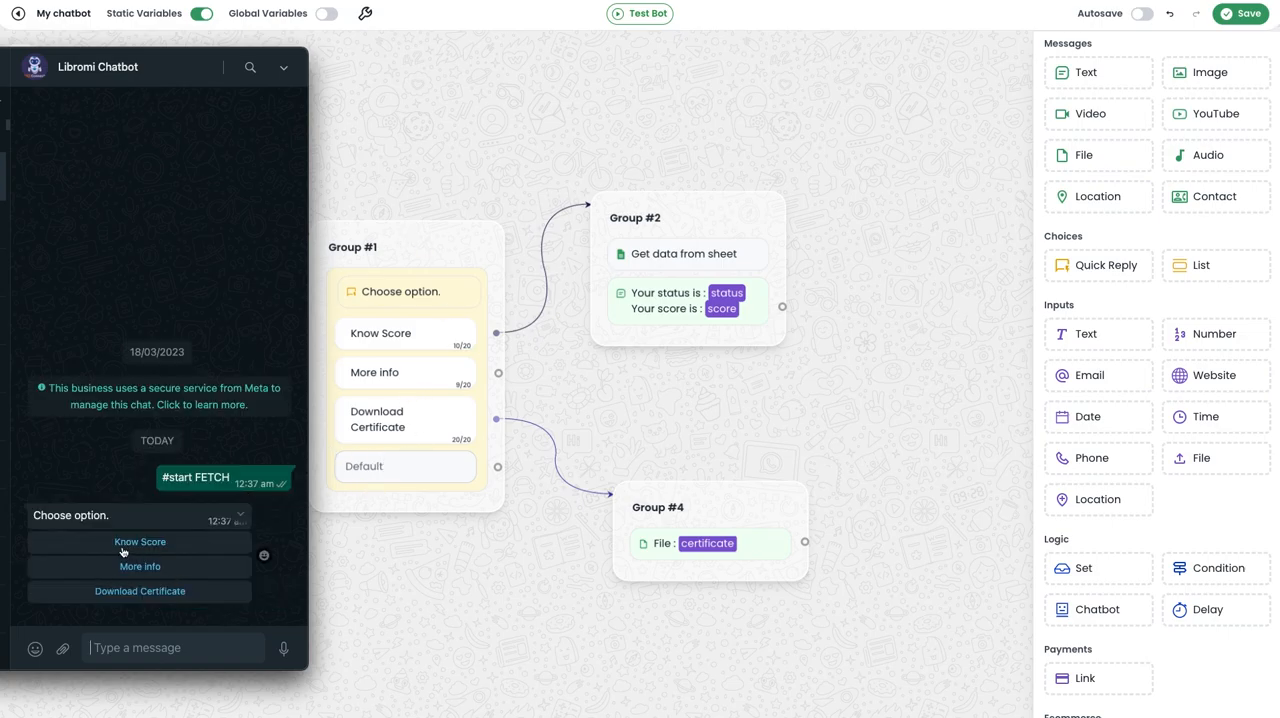
Test the Know Score reply, compare it with the Score DB sheet, and choose Download Certificate in the WhatsApp chat.
{"action": "left_click", "coordinate": [140, 542]}
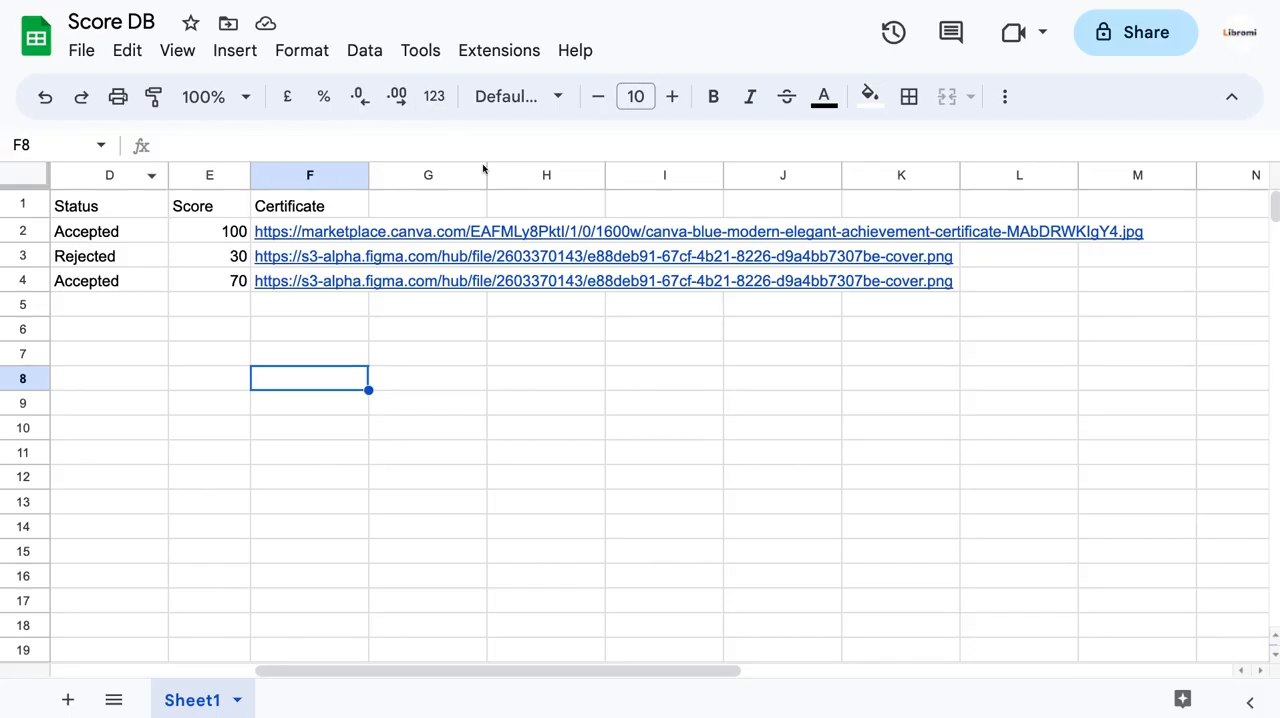
{"action": "scroll", "coordinate": [302, 258], "scroll_direction": "left", "scroll_amount": 5}
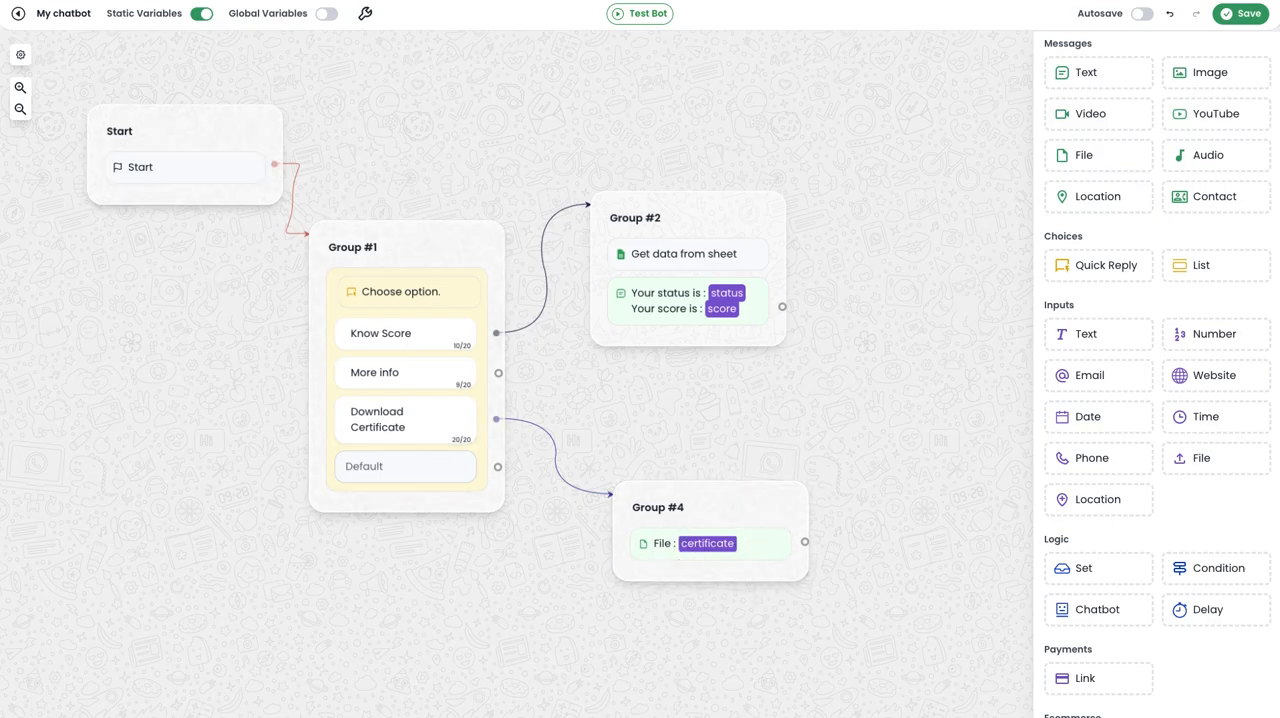
{"action": "left_click", "coordinate": [146, 457]}
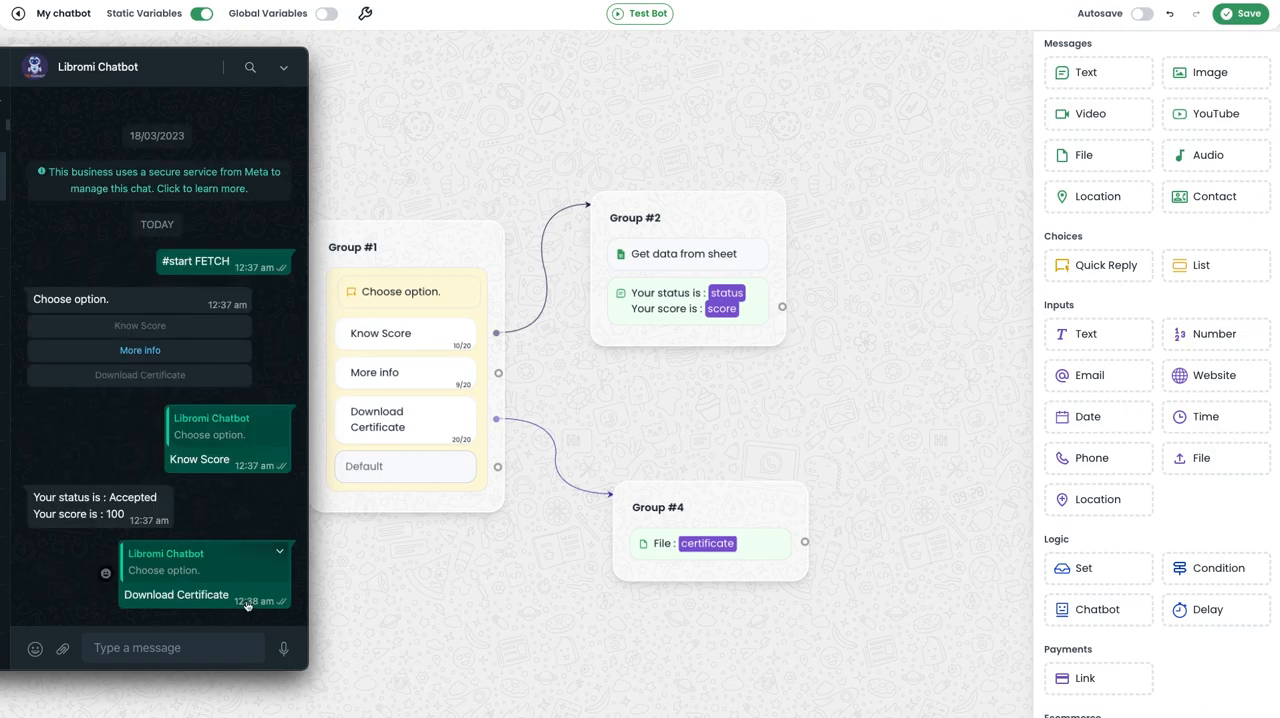